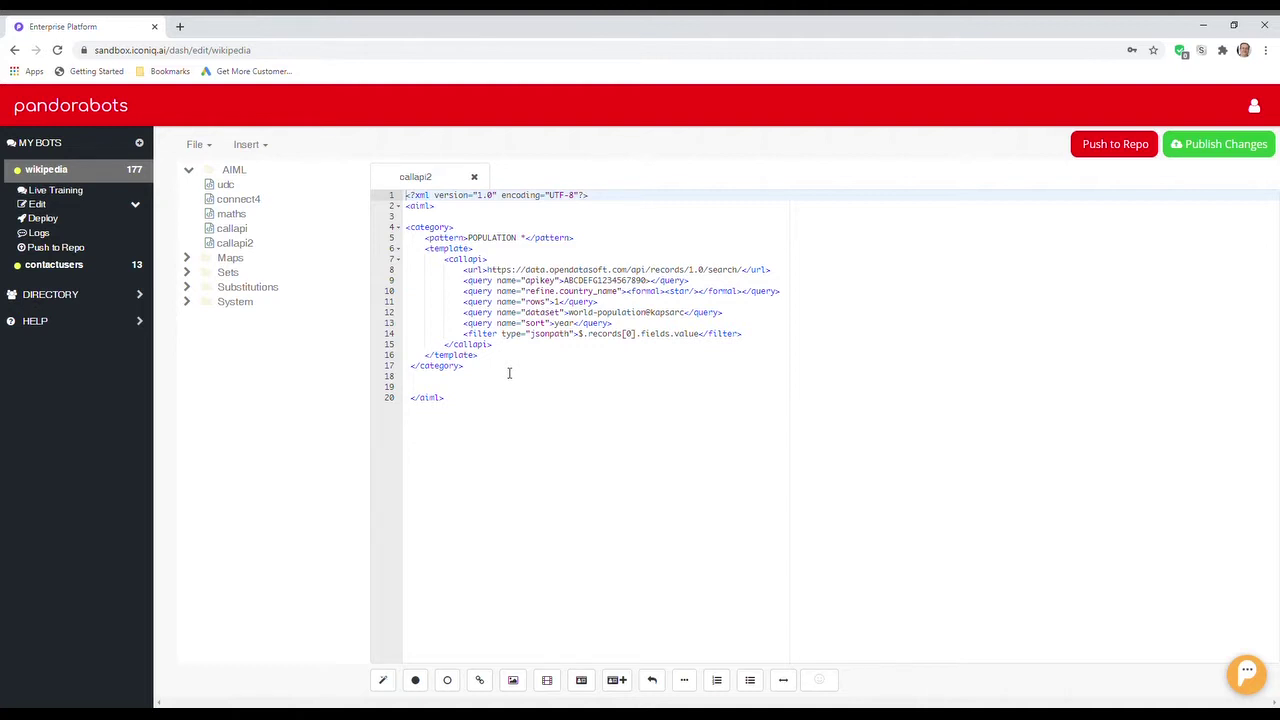
Step: Remove the stray ">" after the API key value in the apikey query line of callapi2
{"action": "left_click_drag", "start_coordinate": [486, 376], "coordinate": [397, 237]}
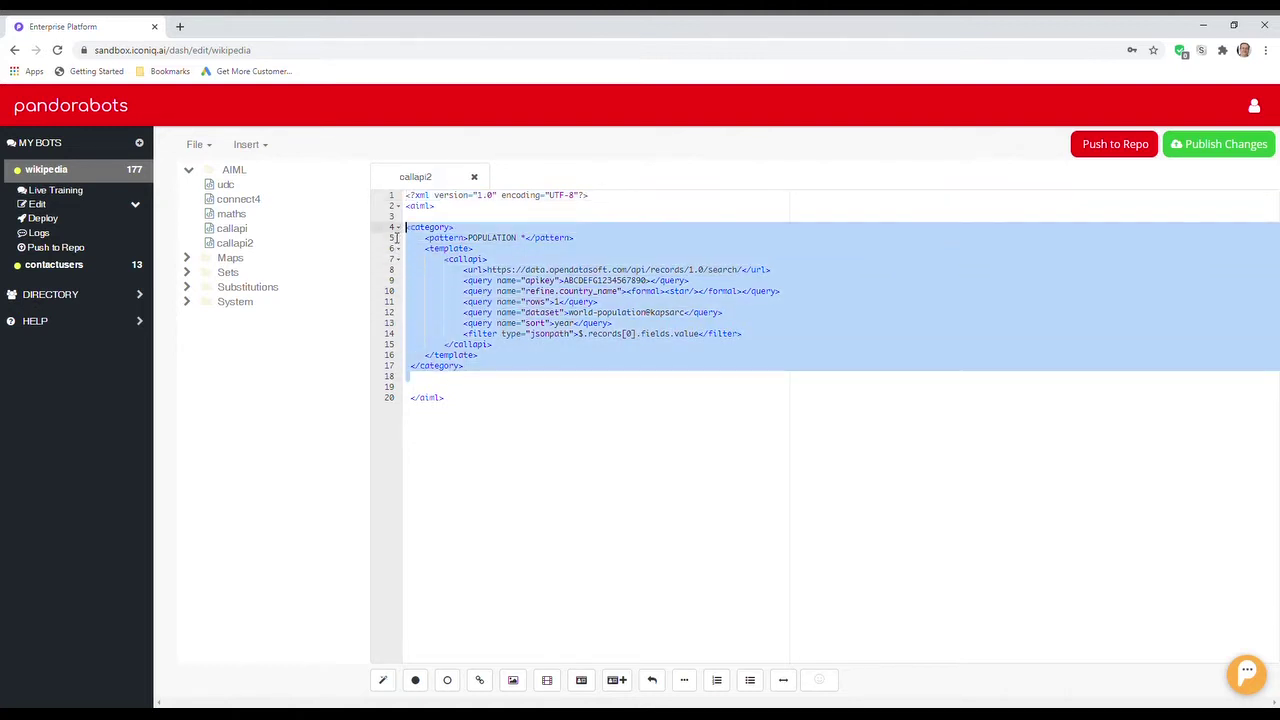
{"action": "left_click", "coordinate": [496, 377]}
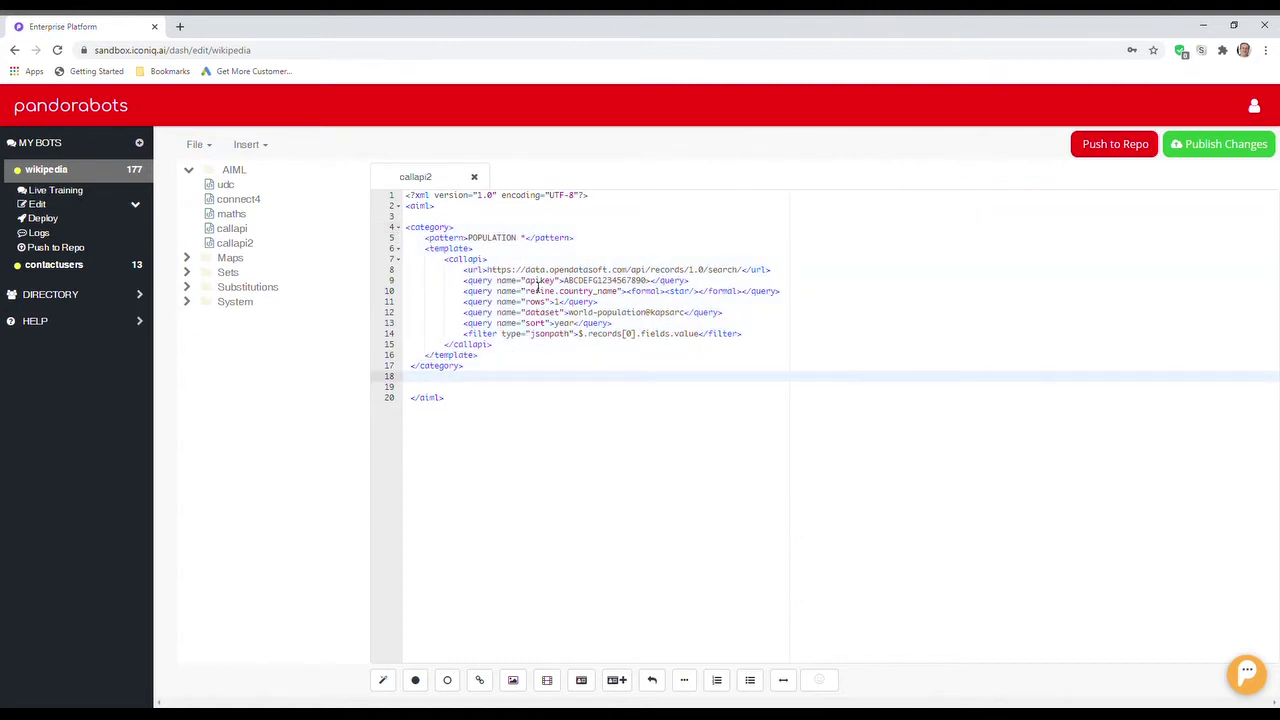
{"action": "left_click", "coordinate": [648, 281]}
{"action": "key", "text": "Delete"}
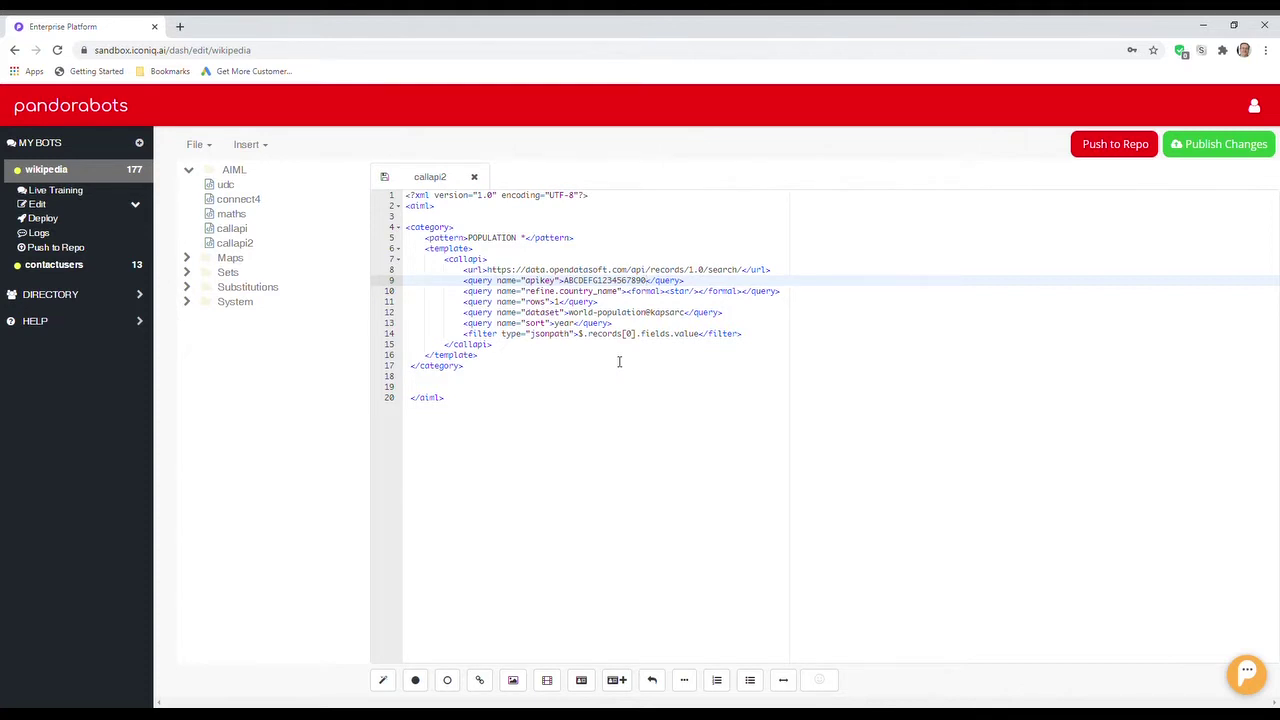
{"action": "left_click", "coordinate": [496, 371]}
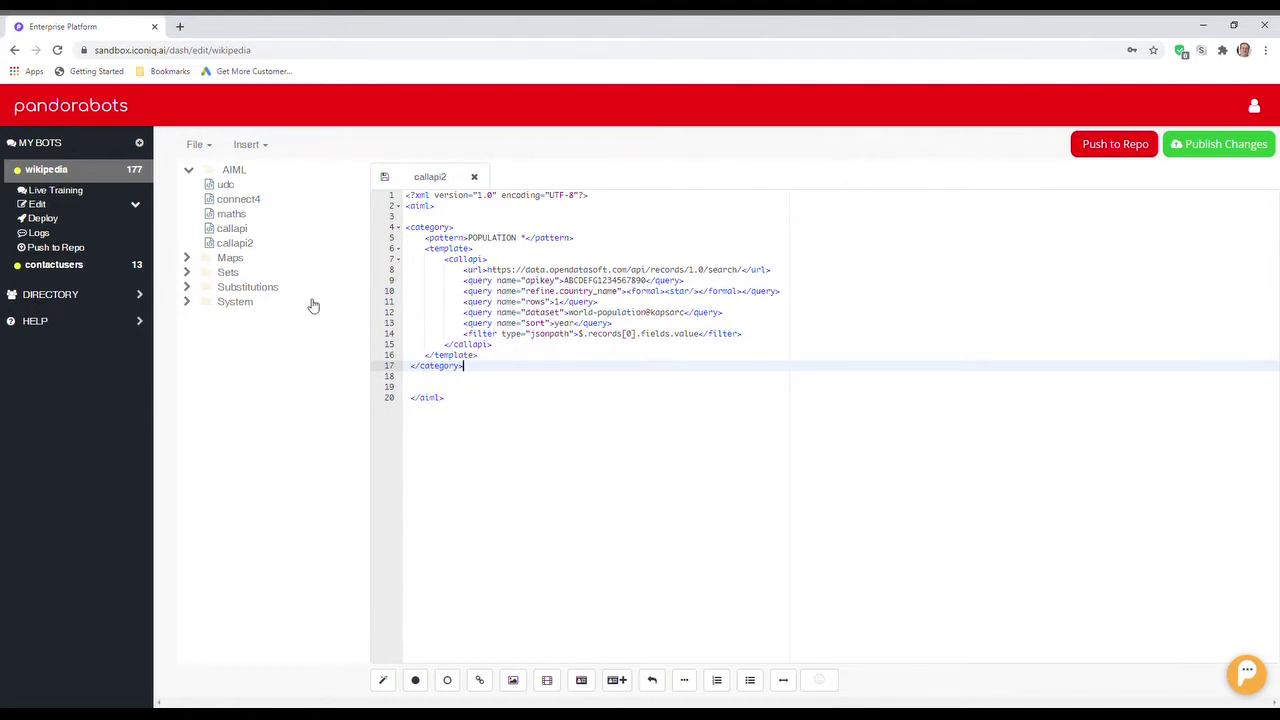
Step: Examine the population_apikey entry in the System folder's properties file and return to the callapi2 file
{"action": "left_click", "coordinate": [237, 304]}
{"action": "left_click", "coordinate": [241, 318]}
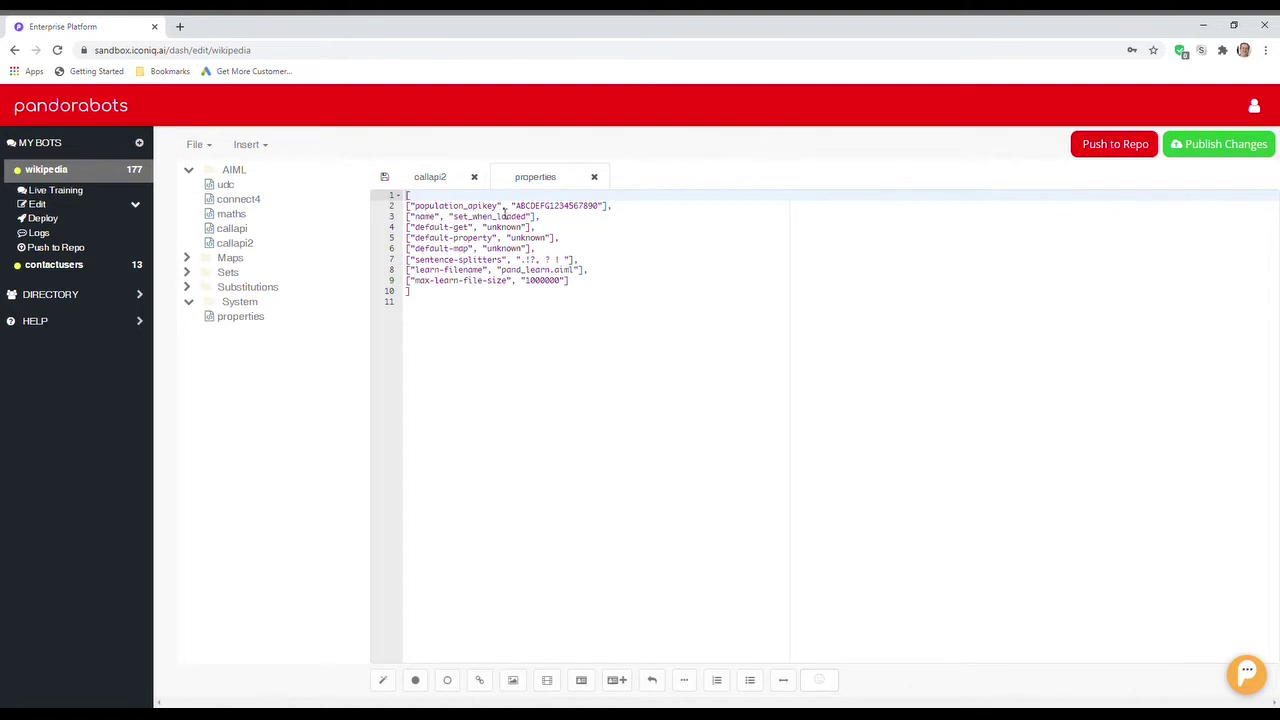
{"action": "left_click", "coordinate": [430, 177]}
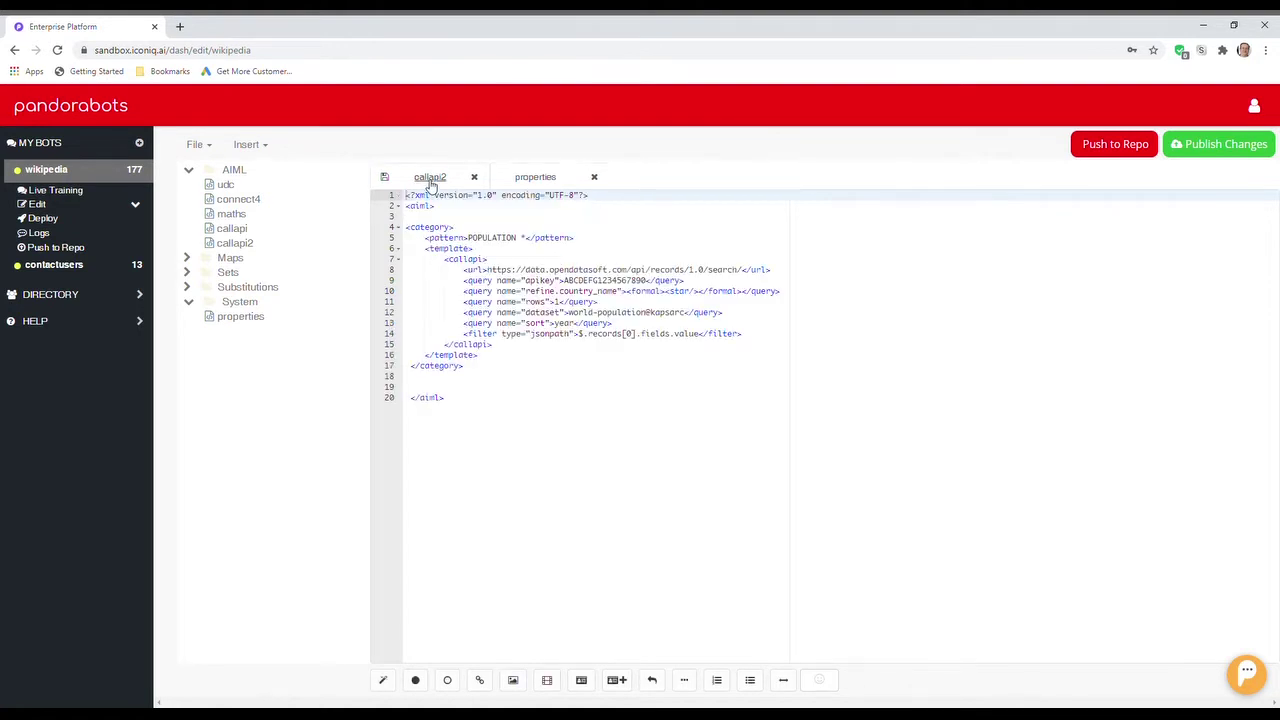
Step: Replace the literal key in the apikey query line with <bot name="population_apikey"/>
{"action": "left_click_drag", "start_coordinate": [564, 281], "coordinate": [648, 281]}
{"action": "type", "text": "<bot name"}
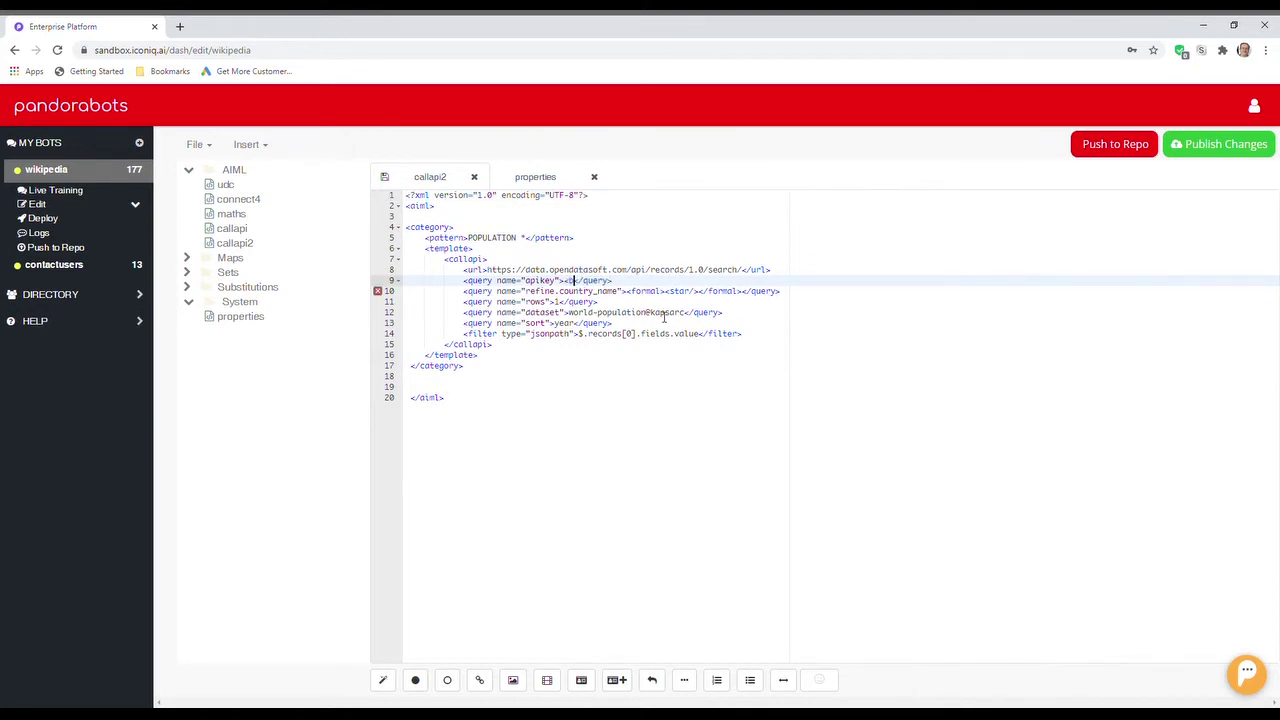
{"action": "type", "text": "=\"population_apikey\""}
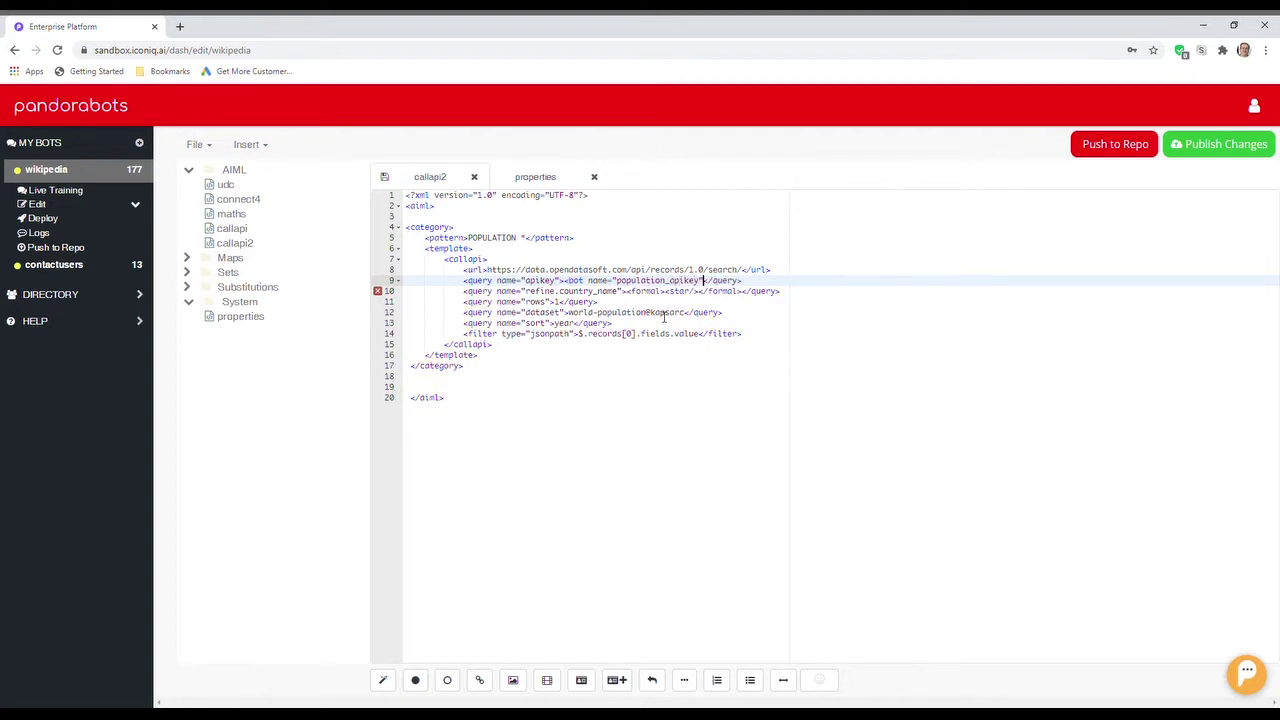
{"action": "type", "text": "/>"}
{"action": "left_click", "coordinate": [496, 378]}
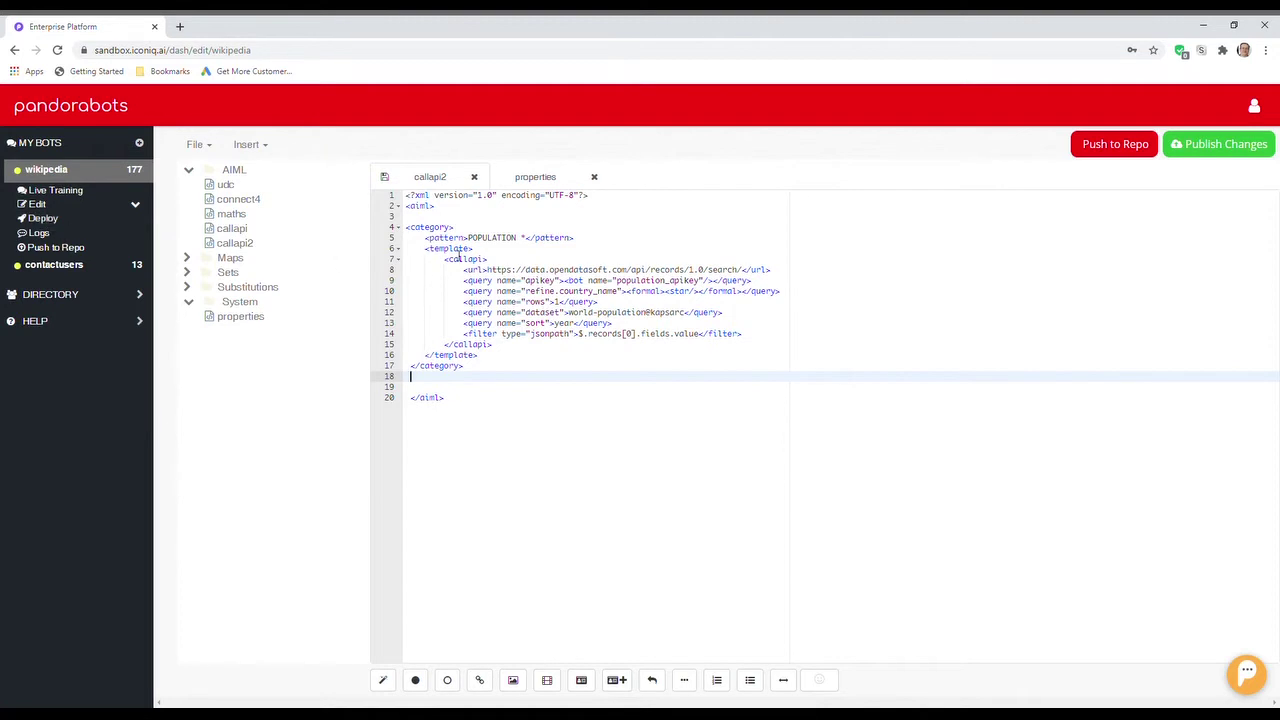
Step: Keep the unsaved edits instead of discarding them and save the callapi2 file
{"action": "left_click", "coordinate": [46, 220]}
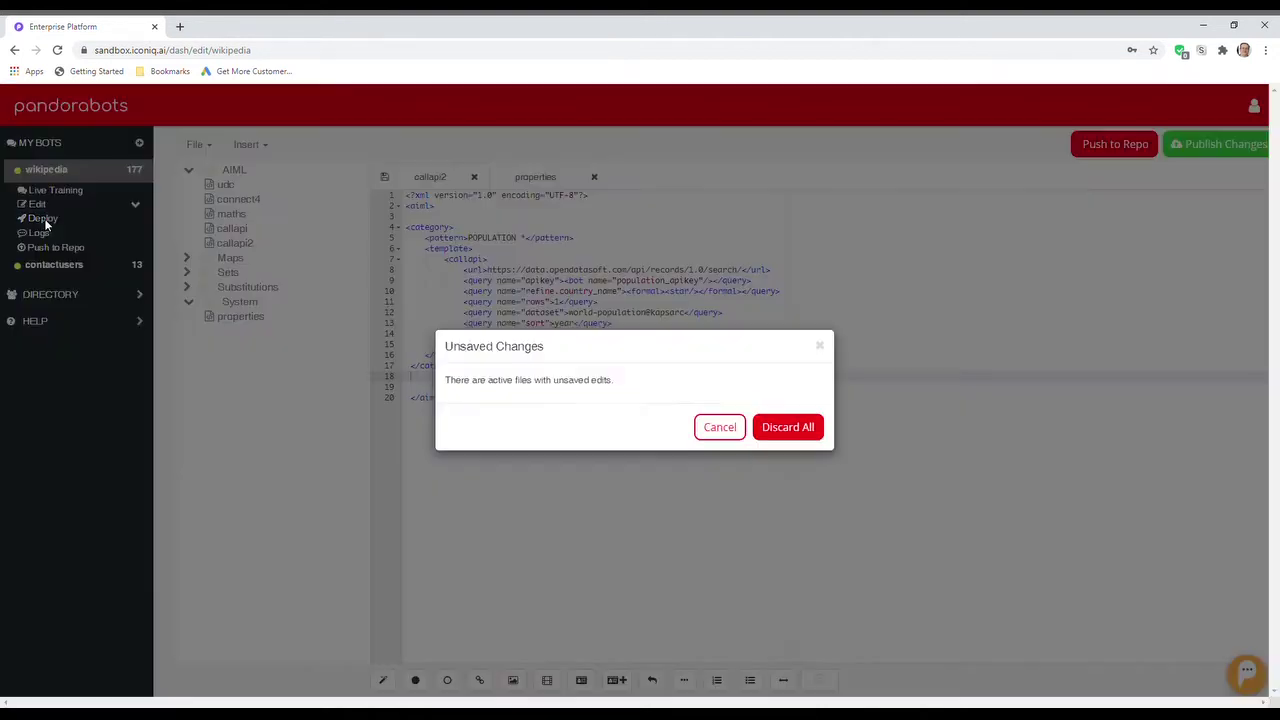
{"action": "left_click", "coordinate": [719, 427]}
{"action": "left_click", "coordinate": [387, 179]}
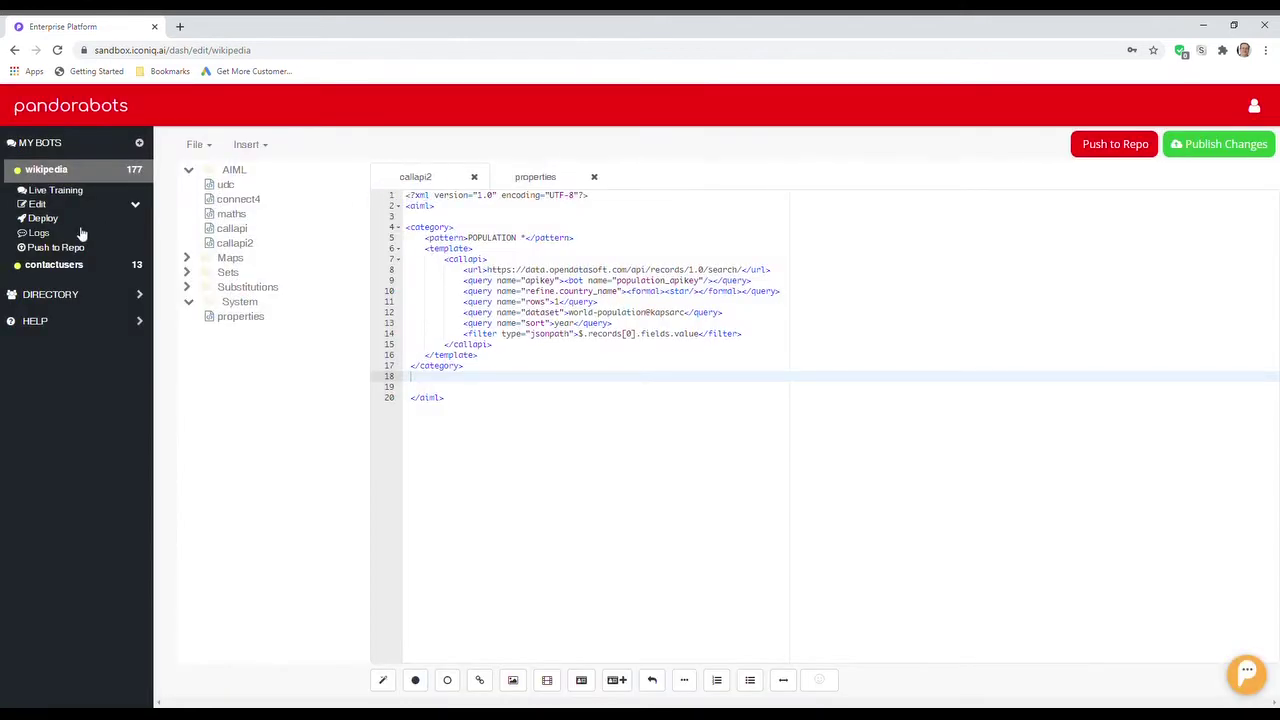
Step: Start creating a new external service from the wikipedia bot's deployment page
{"action": "left_click", "coordinate": [45, 226]}
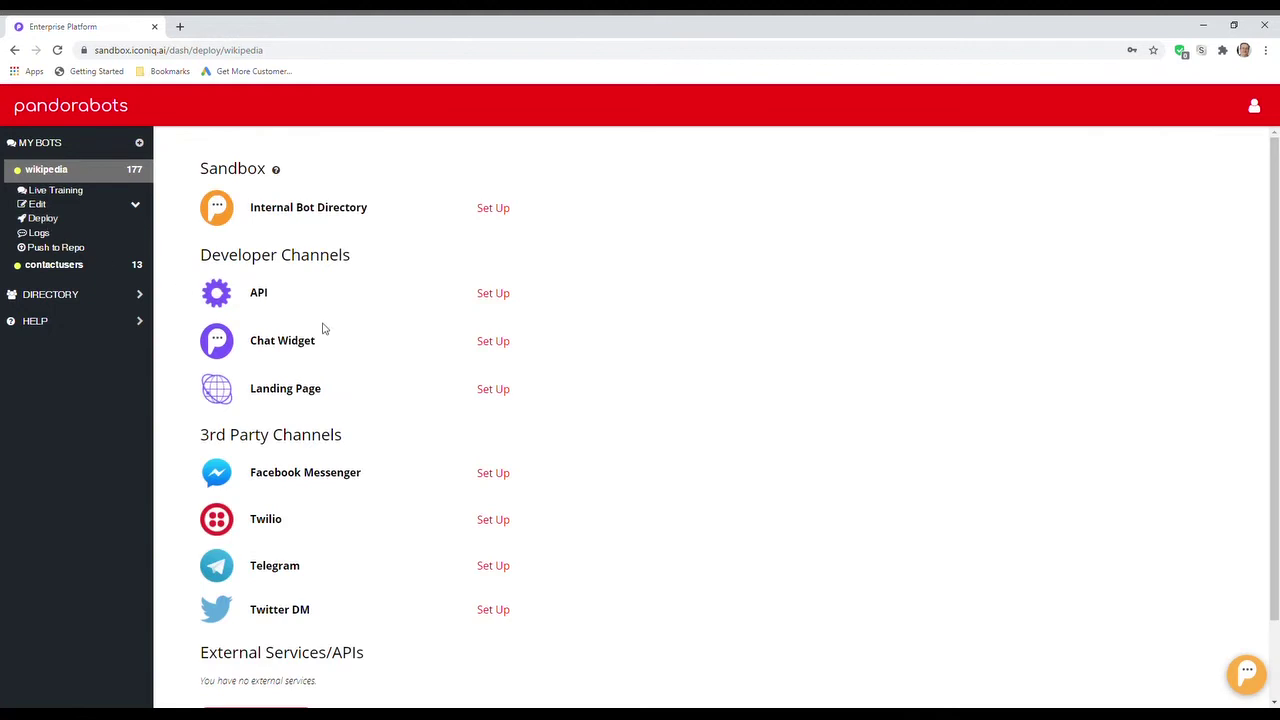
{"action": "scroll", "coordinate": [325, 330], "scroll_direction": "down", "scroll_amount": 2}
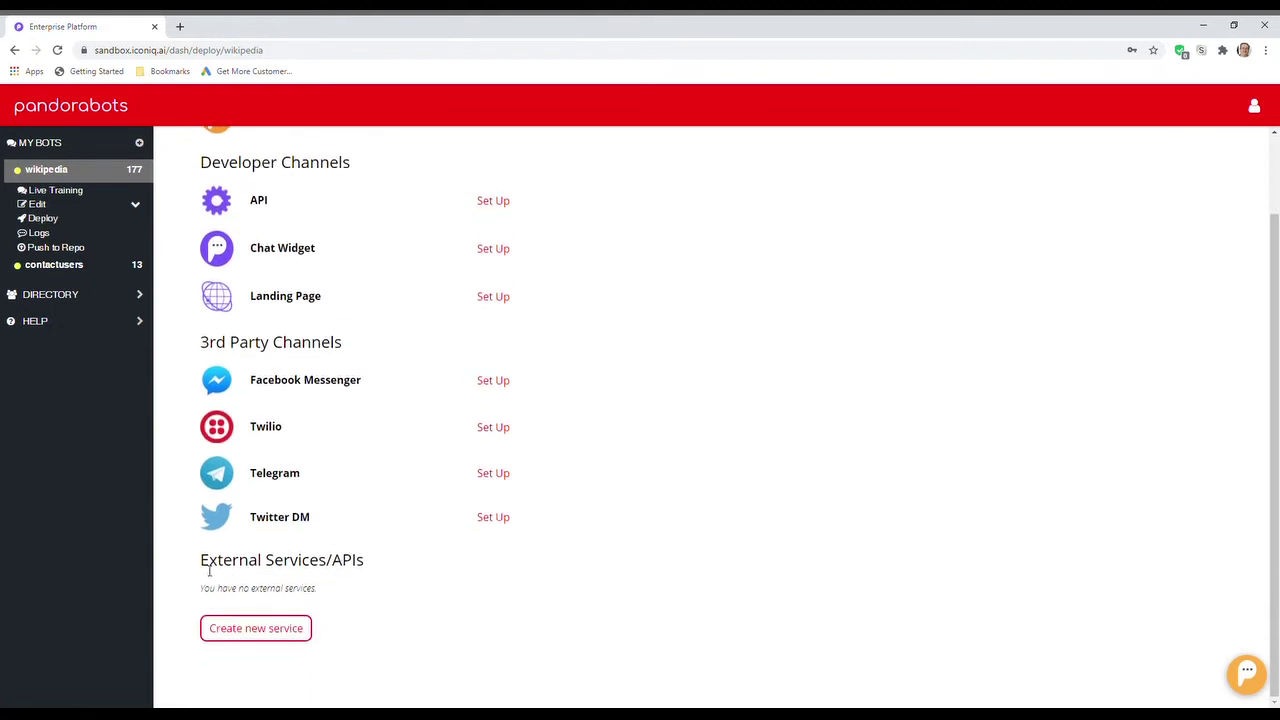
{"action": "left_click", "coordinate": [250, 630]}
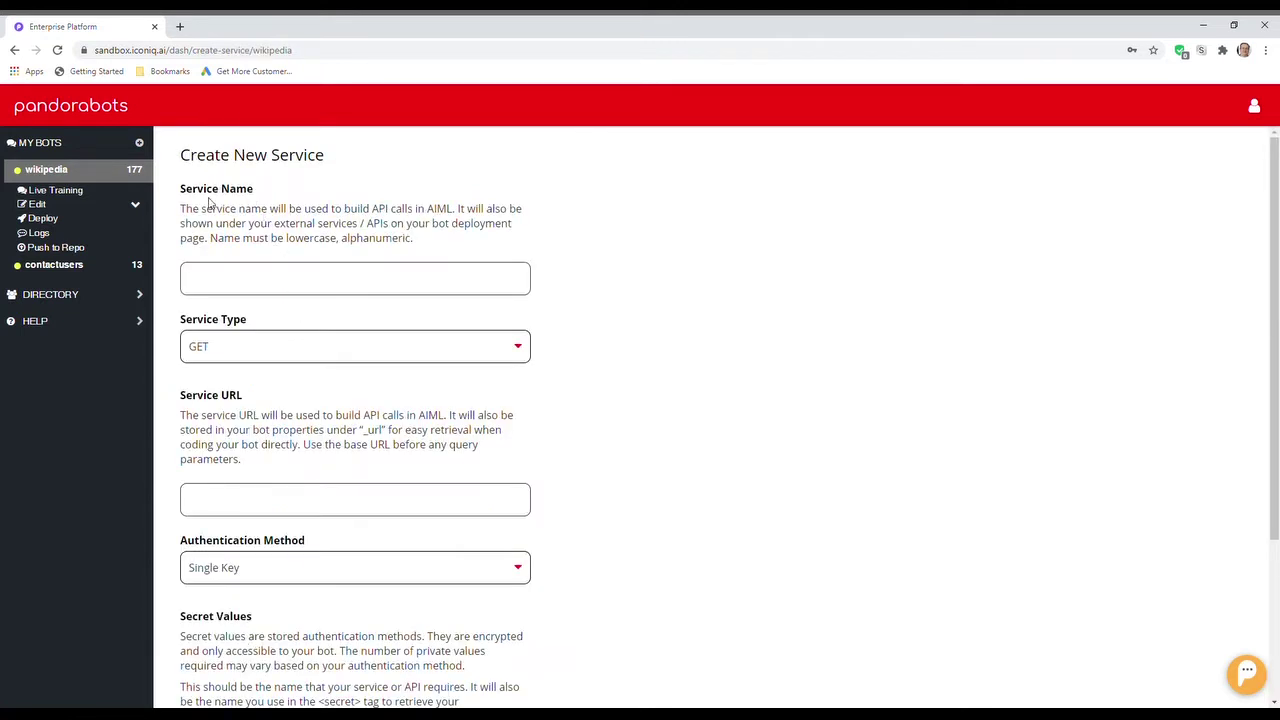
Step: Name the new service Population and keep GET as its service type
{"action": "scroll", "coordinate": [300, 343], "scroll_direction": "down", "scroll_amount": 3}
{"action": "scroll", "coordinate": [303, 344], "scroll_direction": "up", "scroll_amount": 3}
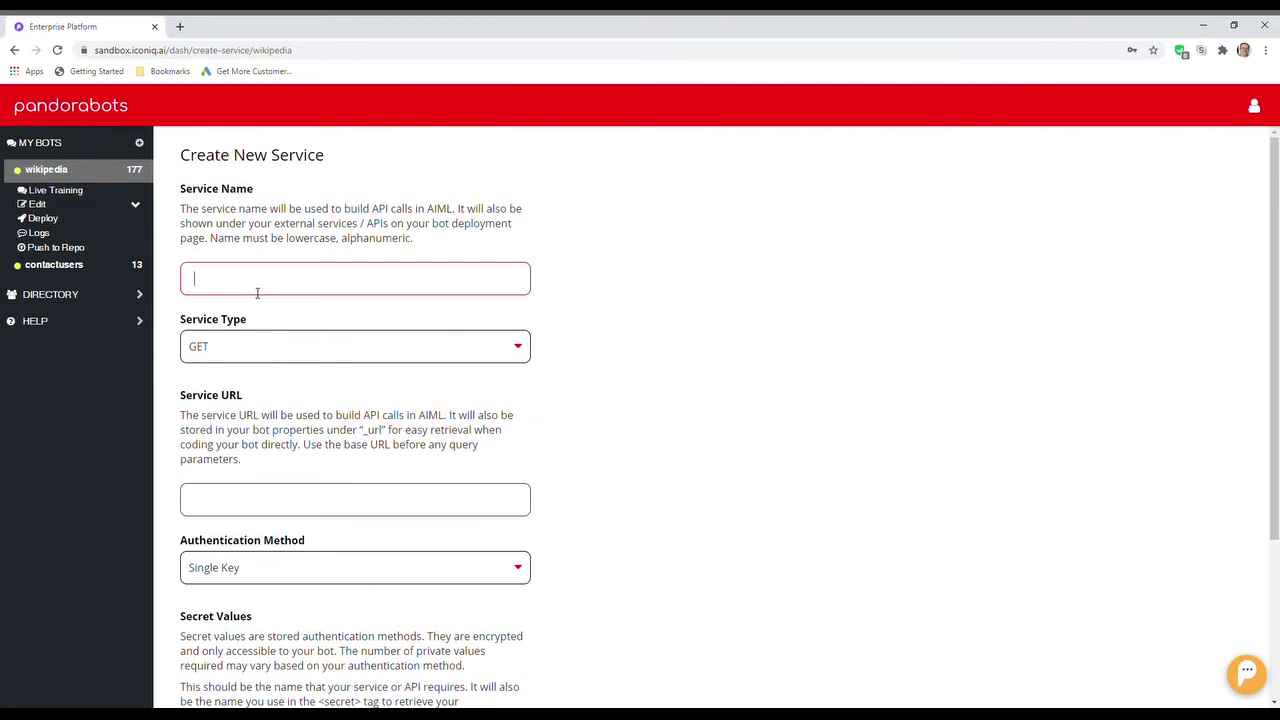
{"action": "type", "text": "Popu"}
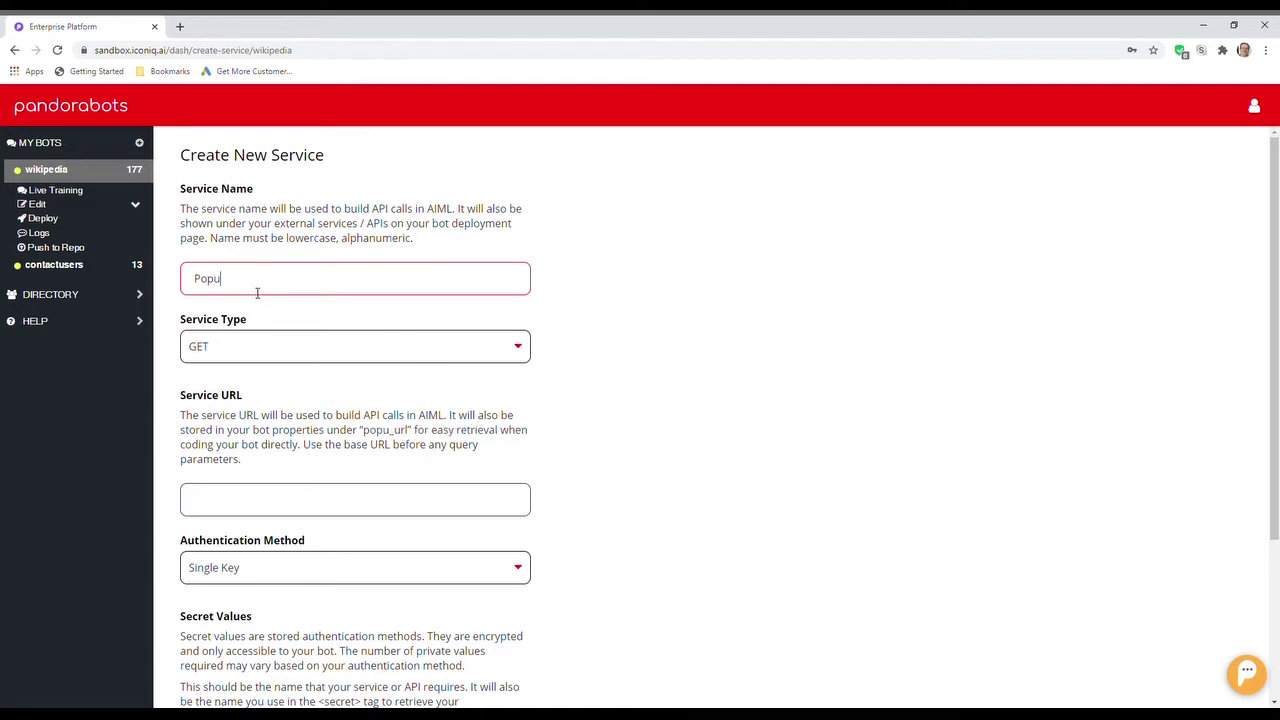
{"action": "type", "text": "lation"}
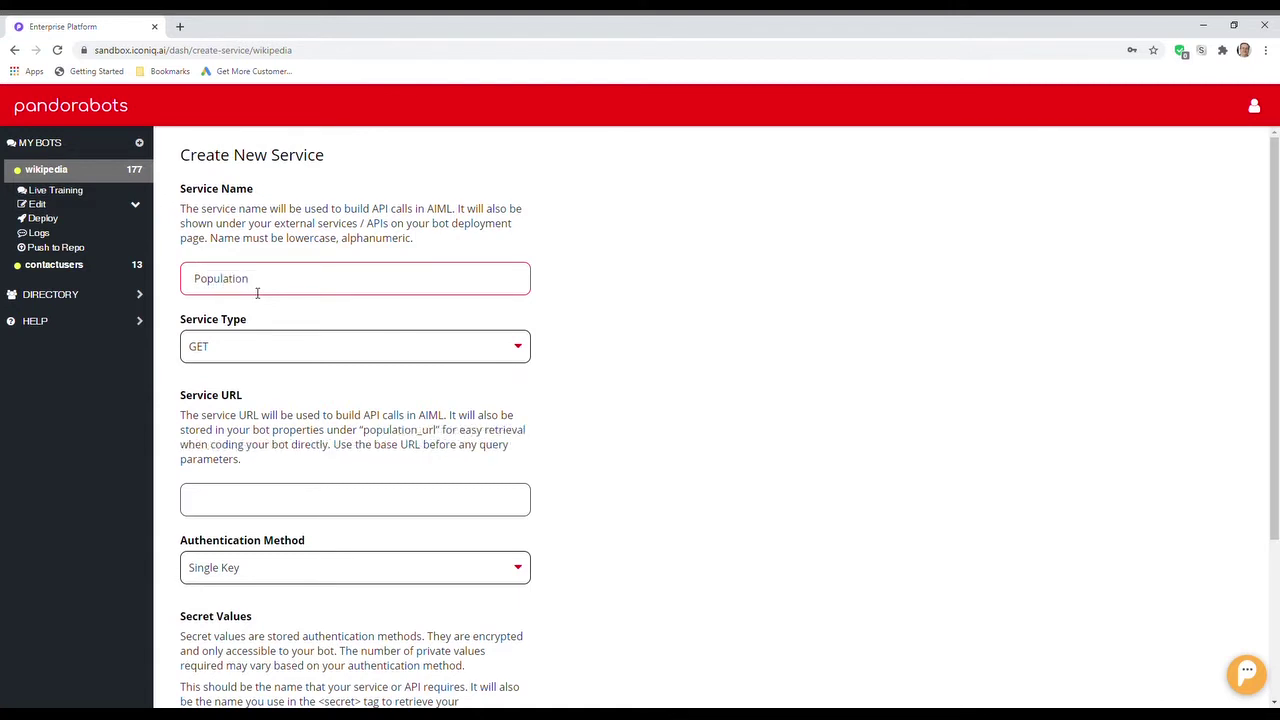
{"action": "left_click", "coordinate": [244, 352]}
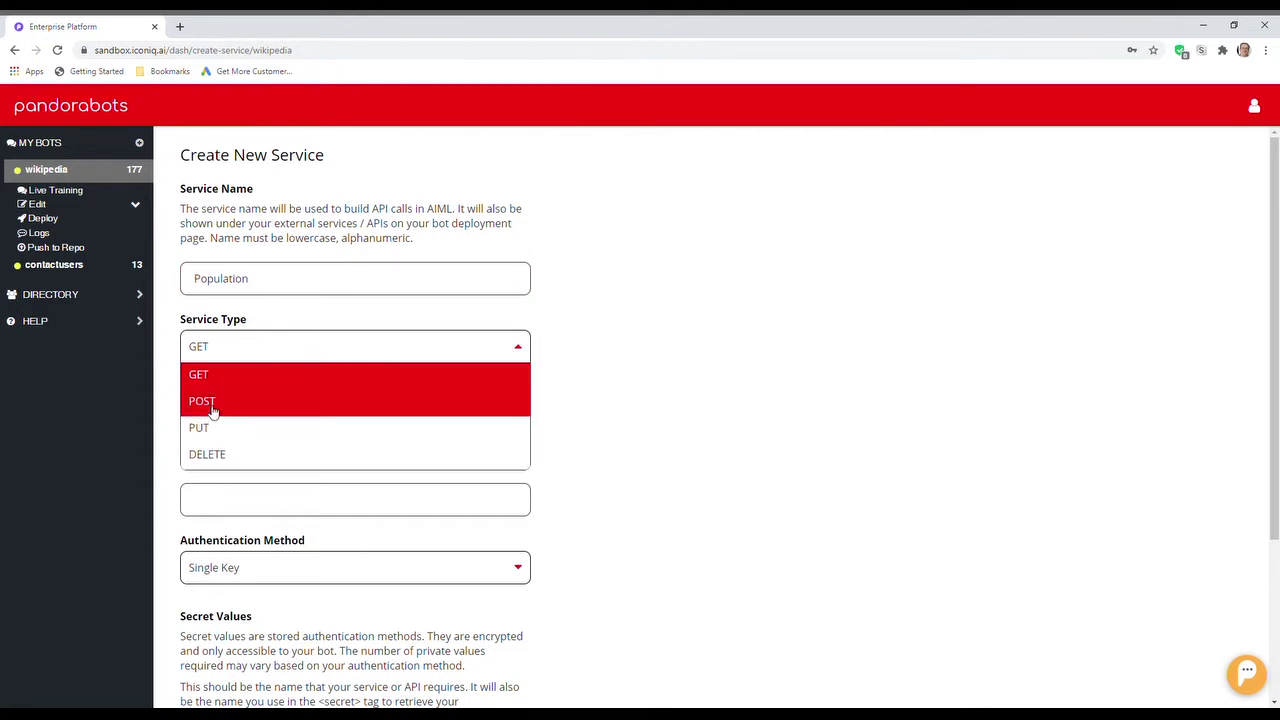
{"action": "left_click", "coordinate": [245, 350]}
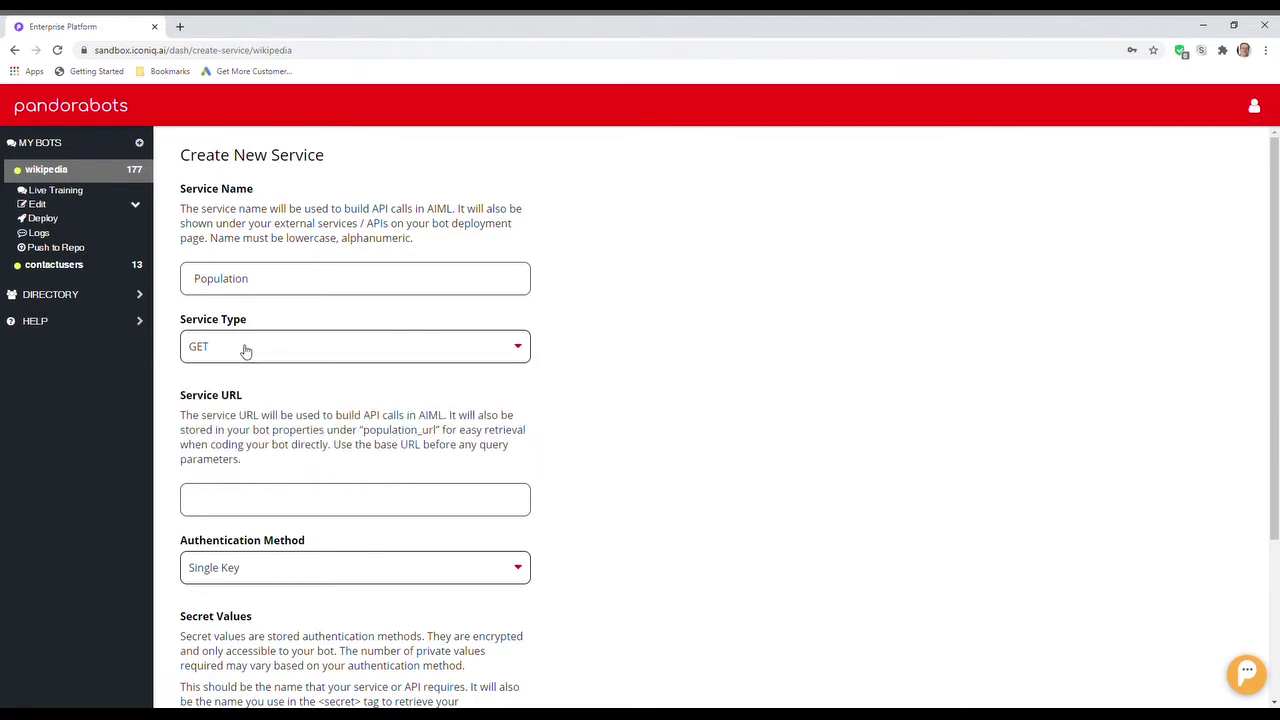
{"action": "scroll", "coordinate": [245, 350], "scroll_direction": "down", "scroll_amount": 1}
{"action": "left_click", "coordinate": [235, 440]}
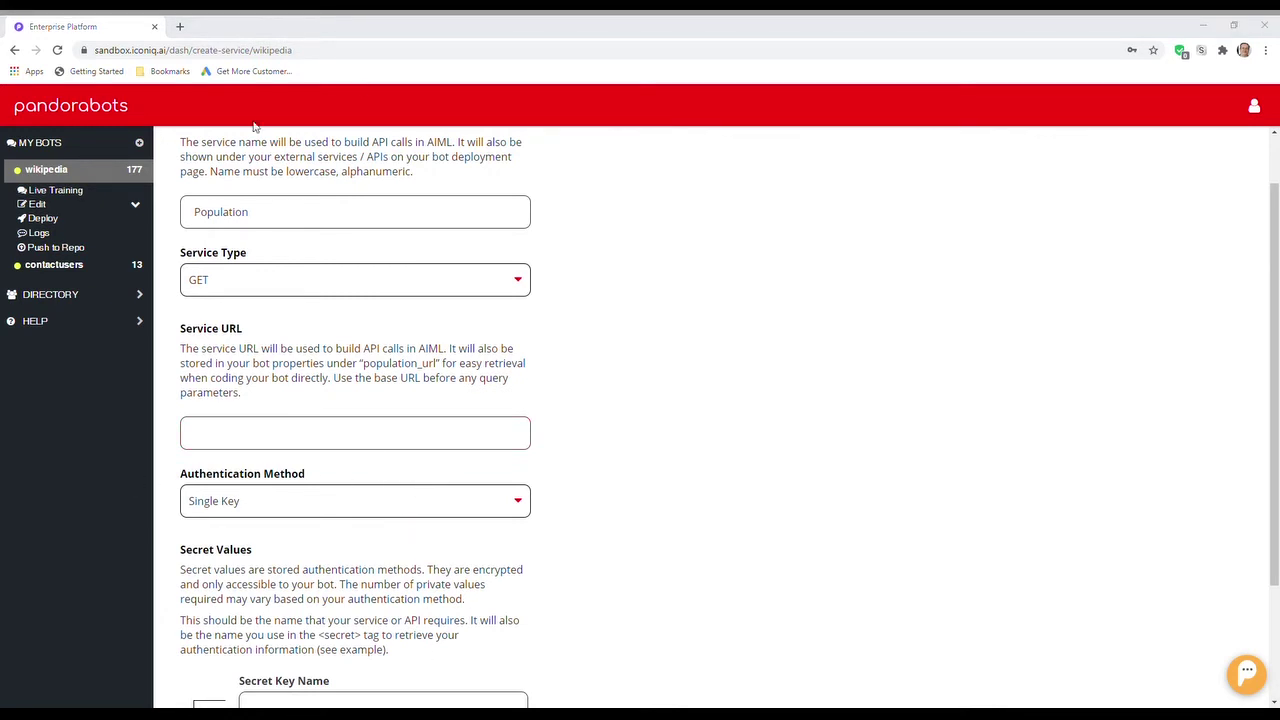
{"action": "left_click", "coordinate": [297, 430]}
{"action": "type", "text": "https://data.opendatasoft.com/api/records/1.0/search/"}
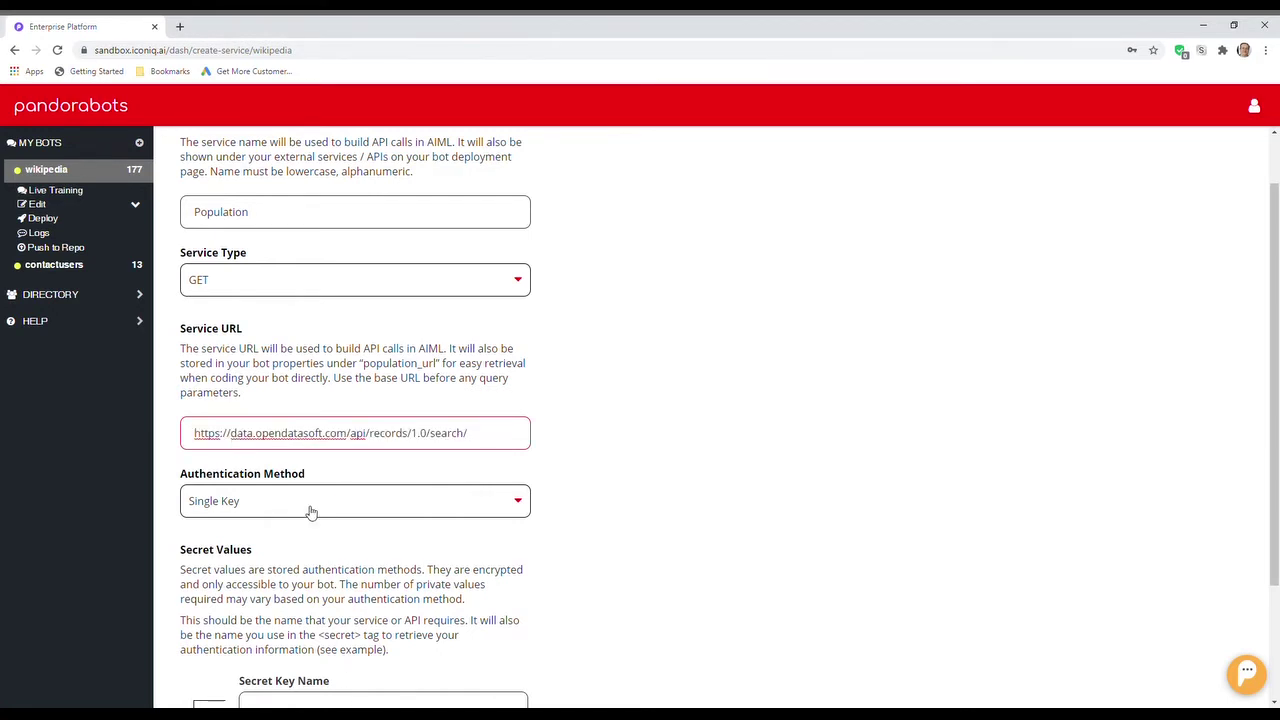
Step: Look at the fields required by Basic Authentication and set the authentication method back to Single Key
{"action": "scroll", "coordinate": [309, 511], "scroll_direction": "down", "scroll_amount": 2}
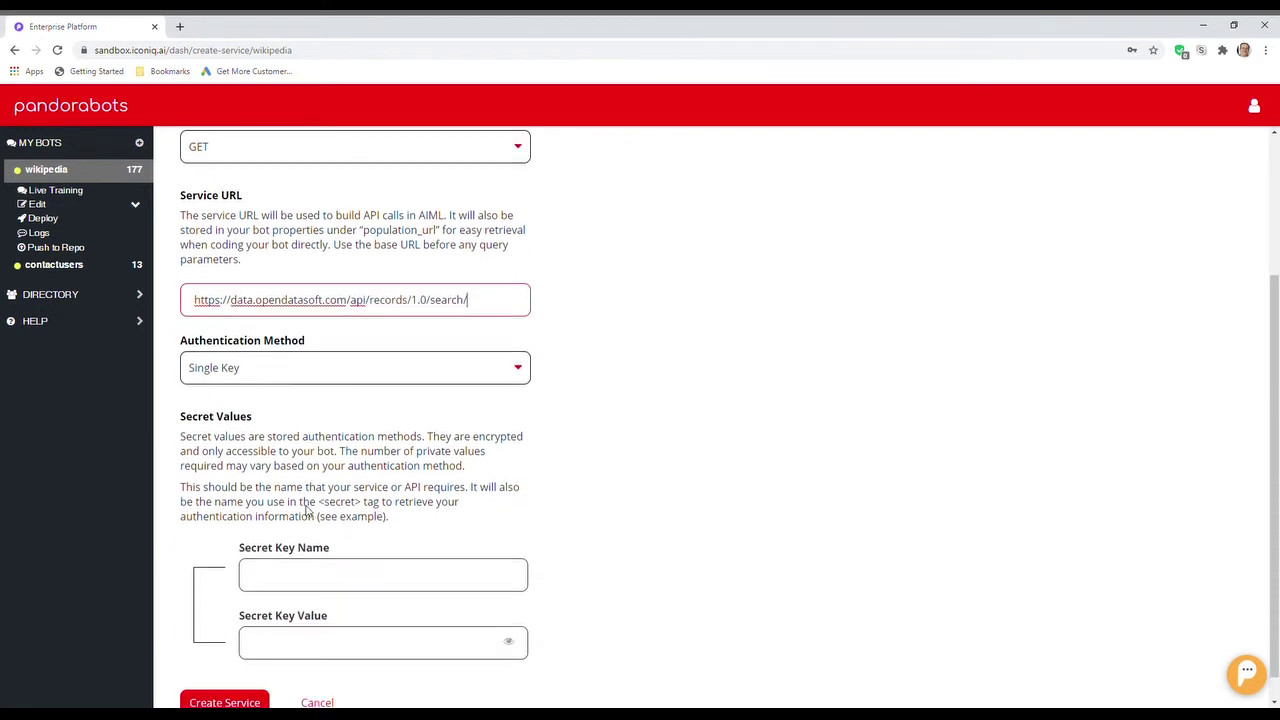
{"action": "left_click", "coordinate": [250, 373]}
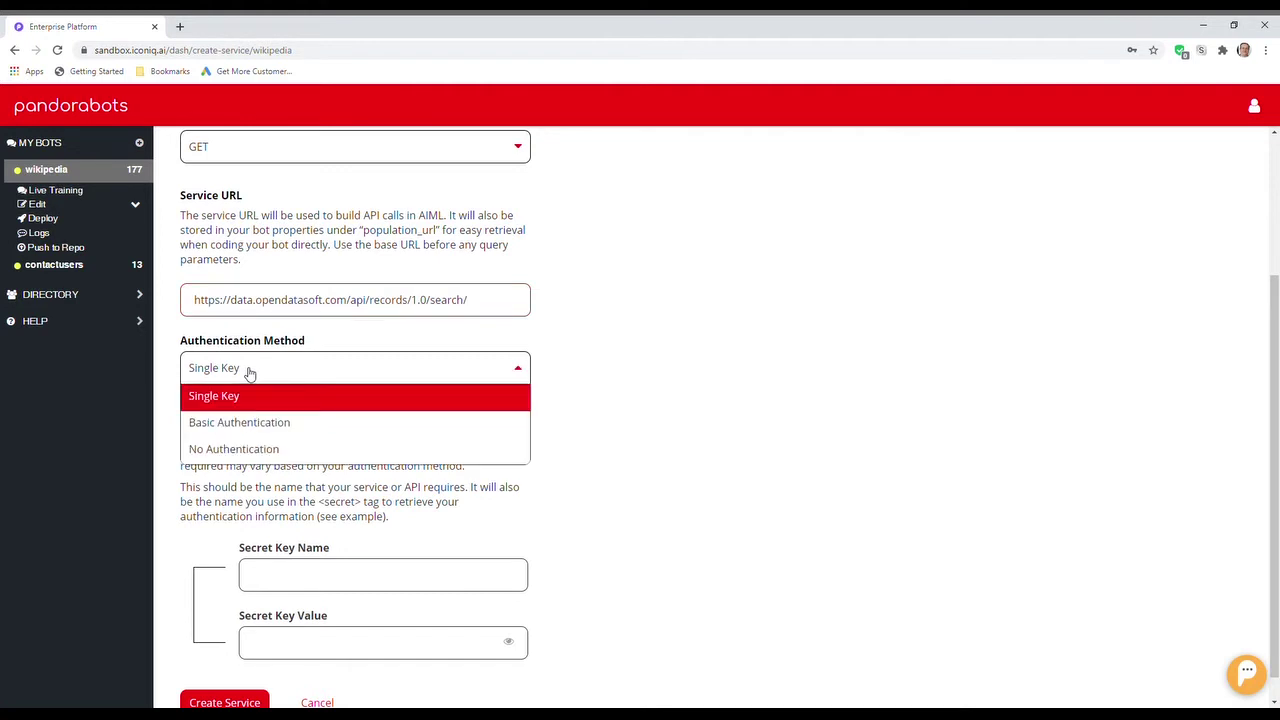
{"action": "left_click", "coordinate": [232, 423]}
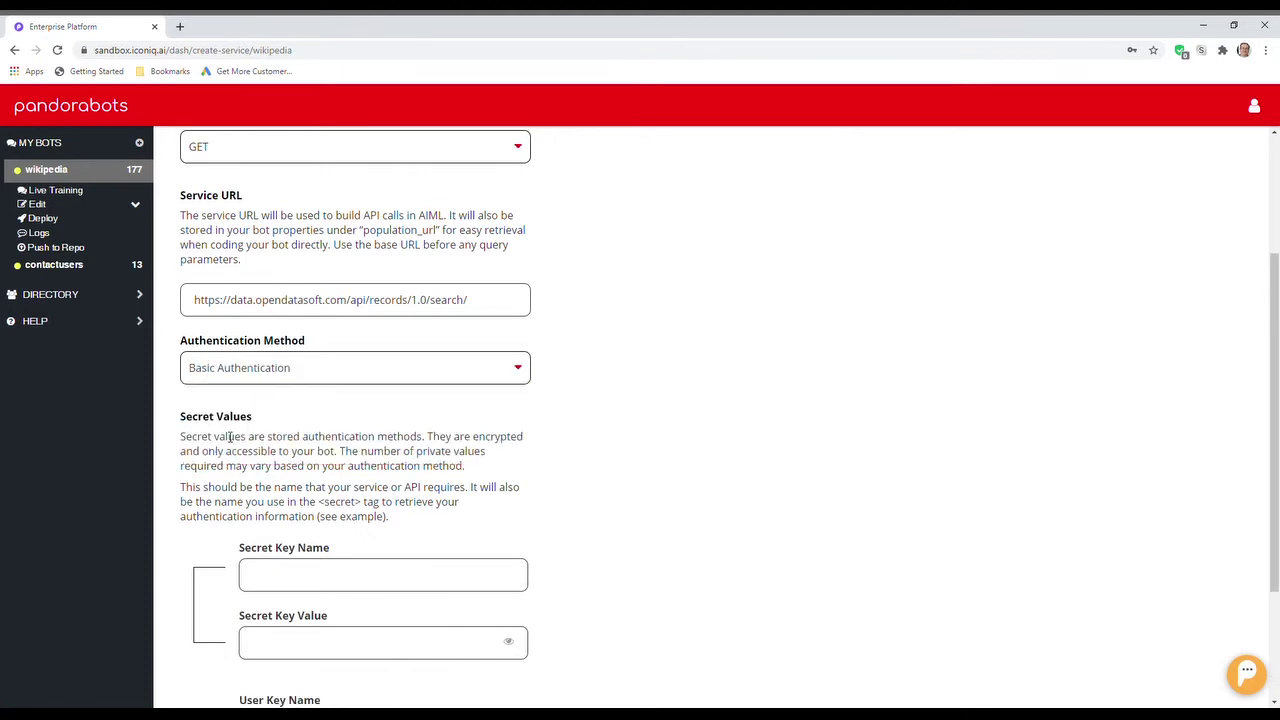
{"action": "scroll", "coordinate": [232, 430], "scroll_direction": "down", "scroll_amount": 1}
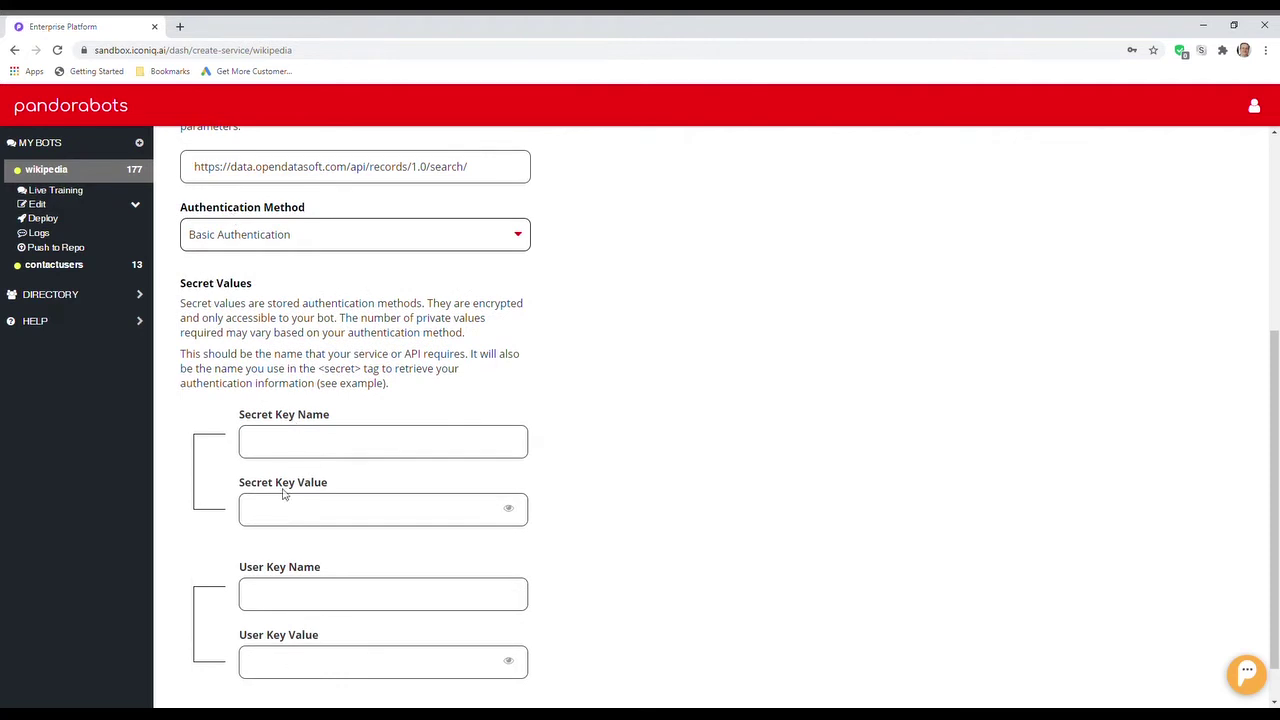
{"action": "scroll", "coordinate": [265, 330], "scroll_direction": "up", "scroll_amount": 1}
{"action": "left_click", "coordinate": [258, 314]}
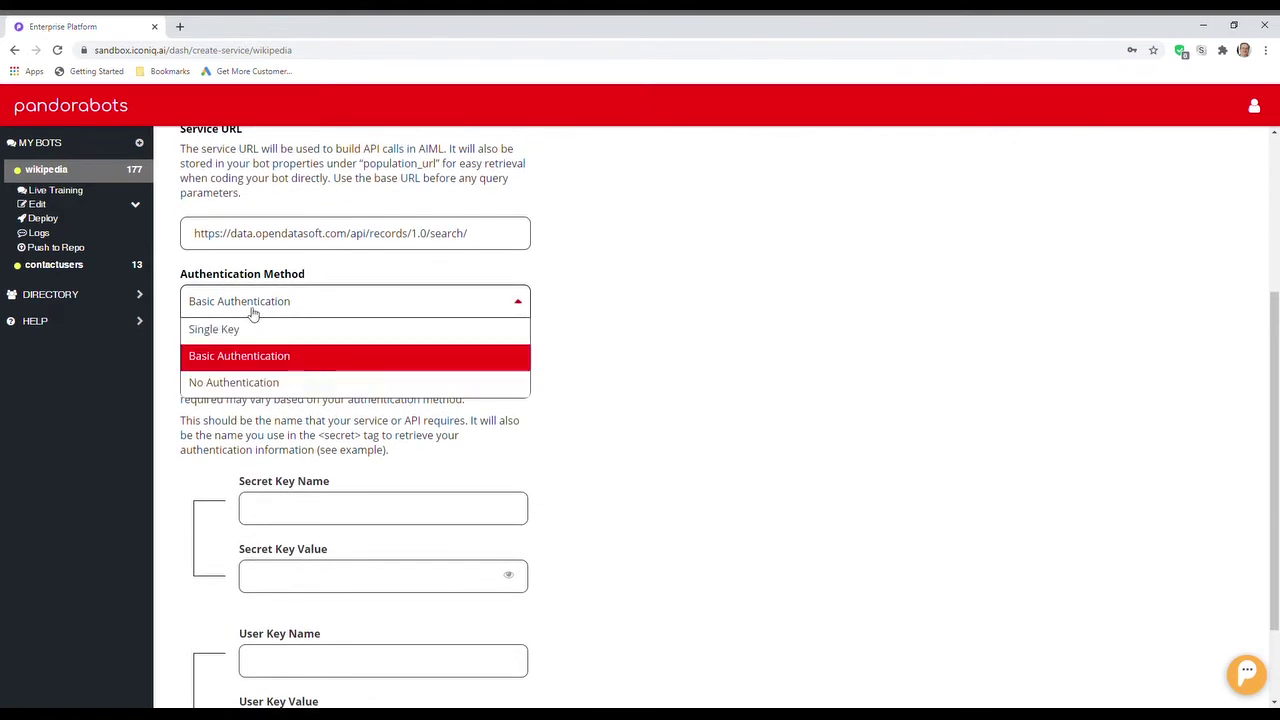
{"action": "left_click", "coordinate": [212, 336]}
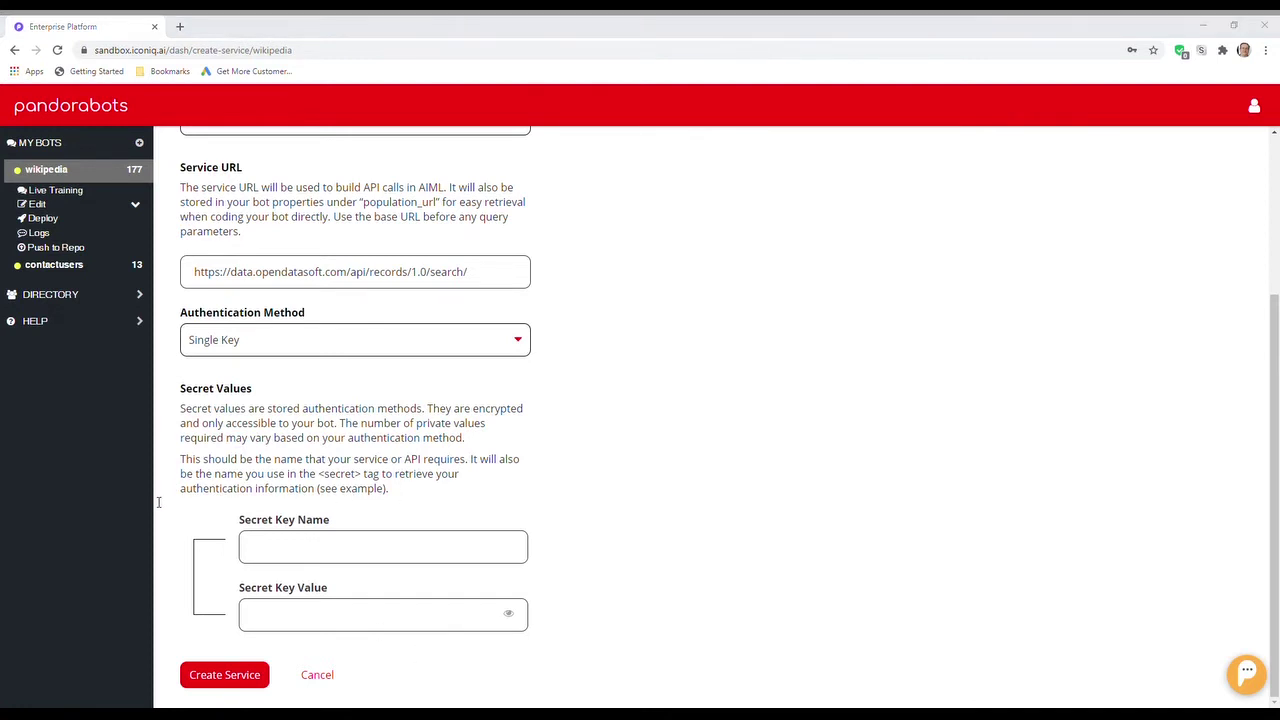
Step: Set the secret key name to apikey and paste the API key as the secret key value
{"action": "left_click", "coordinate": [309, 546]}
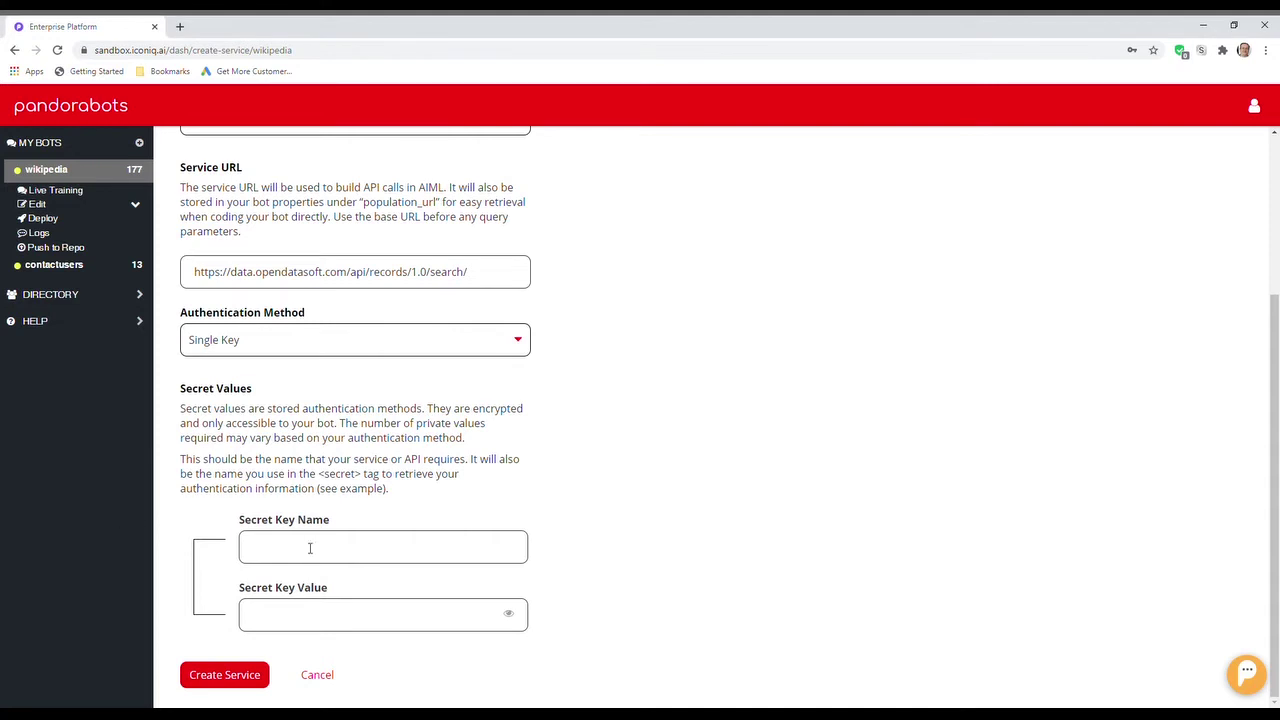
{"action": "type", "text": "ap"}
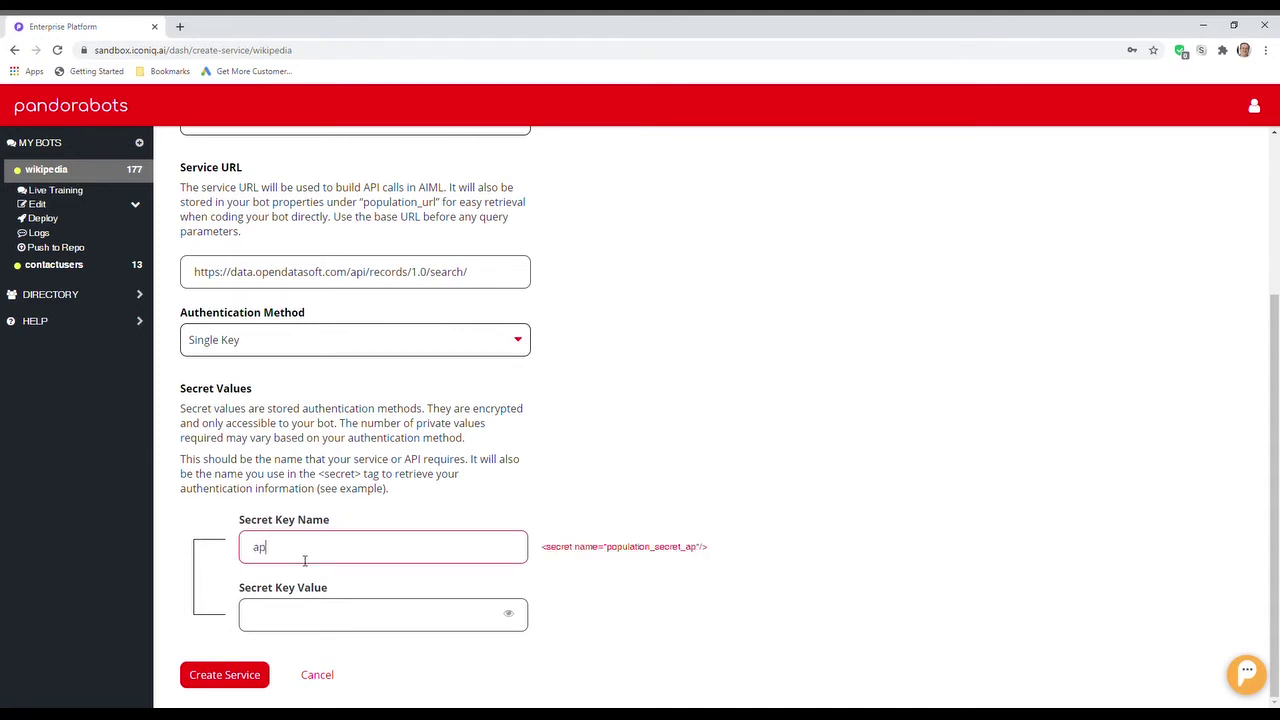
{"action": "type", "text": "ikey"}
{"action": "left_click", "coordinate": [287, 621]}
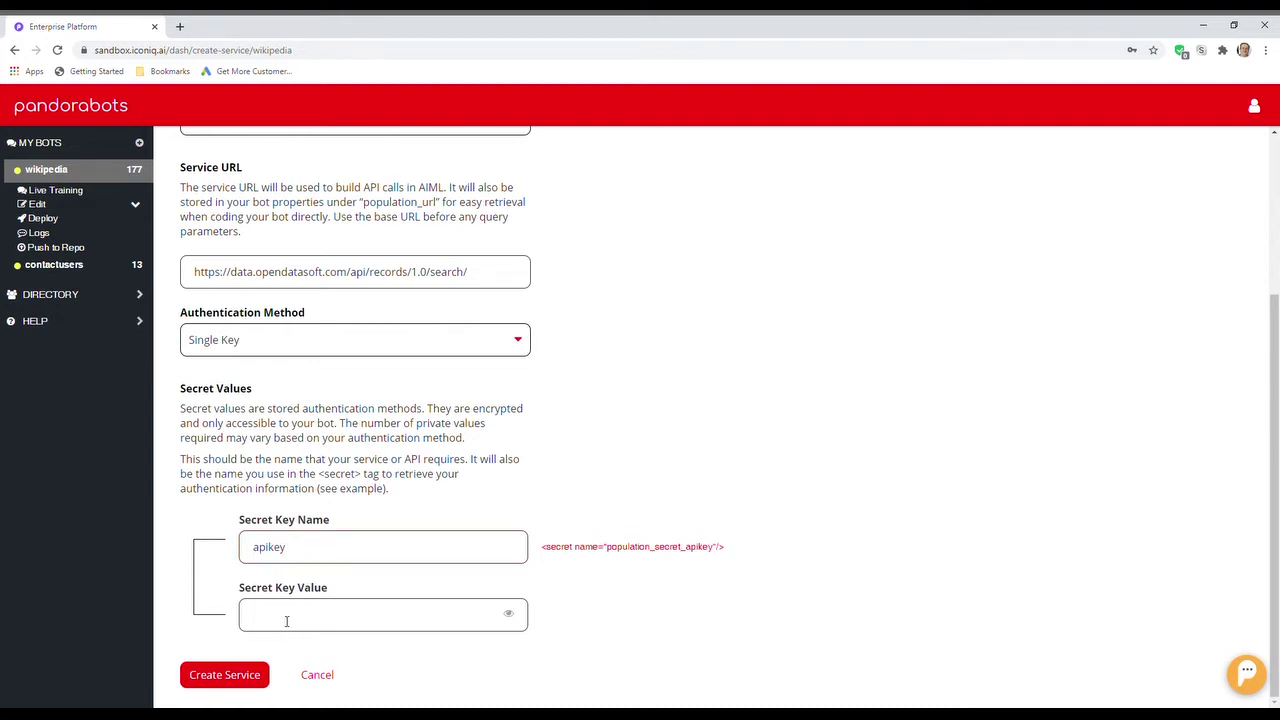
{"action": "key", "text": "ctrl+v"}
Step: Copy the tag <secret name="population_secret_apikey"/> shown beside the secret key name
{"action": "left_click_drag", "start_coordinate": [543, 547], "coordinate": [730, 549]}
{"action": "key", "text": "ctrl+c"}
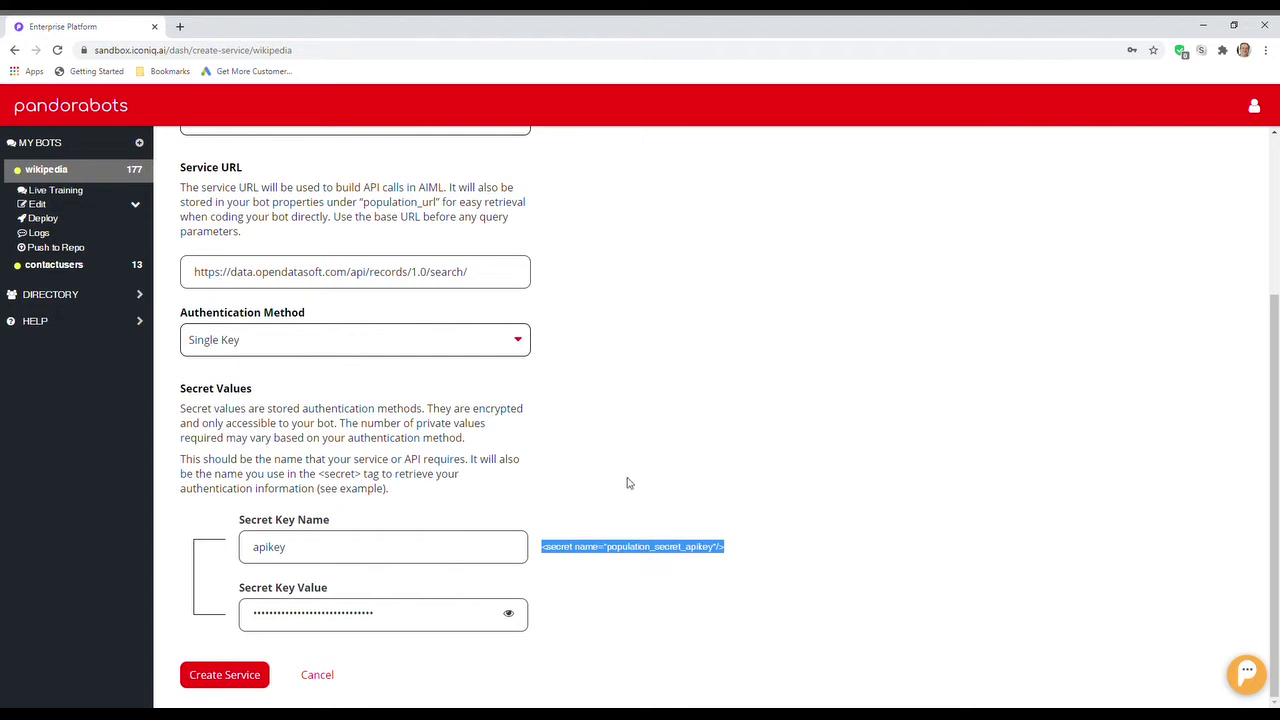
{"action": "left_click", "coordinate": [669, 589]}
Step: Review the completed service settings and create the Population service
{"action": "scroll", "coordinate": [552, 446], "scroll_direction": "up", "scroll_amount": 2}
{"action": "scroll", "coordinate": [318, 290], "scroll_direction": "up", "scroll_amount": 1}
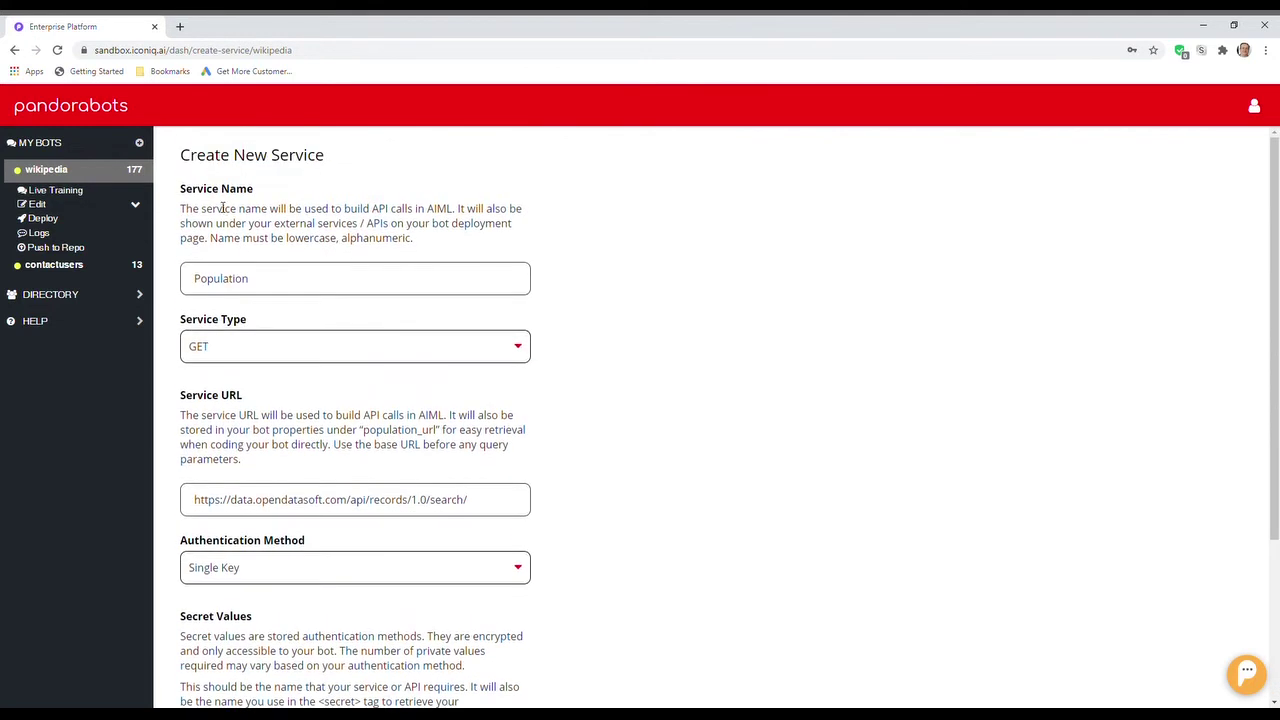
{"action": "scroll", "coordinate": [626, 434], "scroll_direction": "down", "scroll_amount": 3}
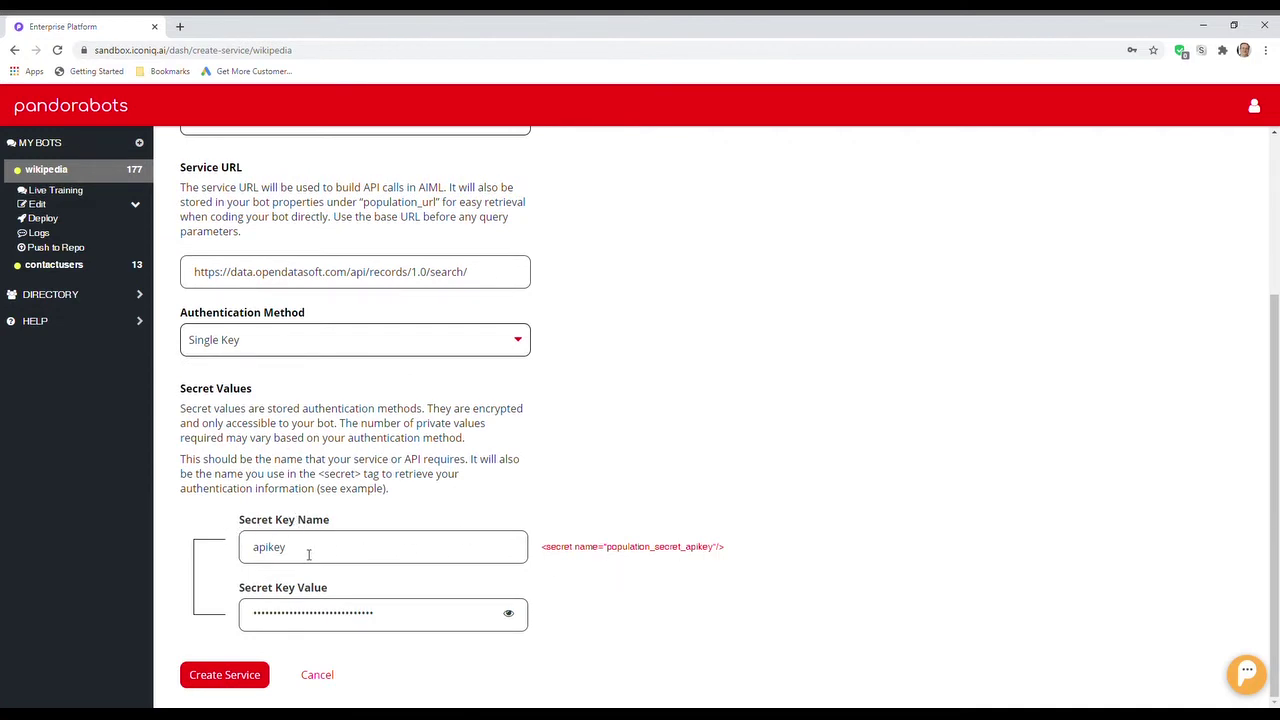
{"action": "left_click", "coordinate": [216, 677]}
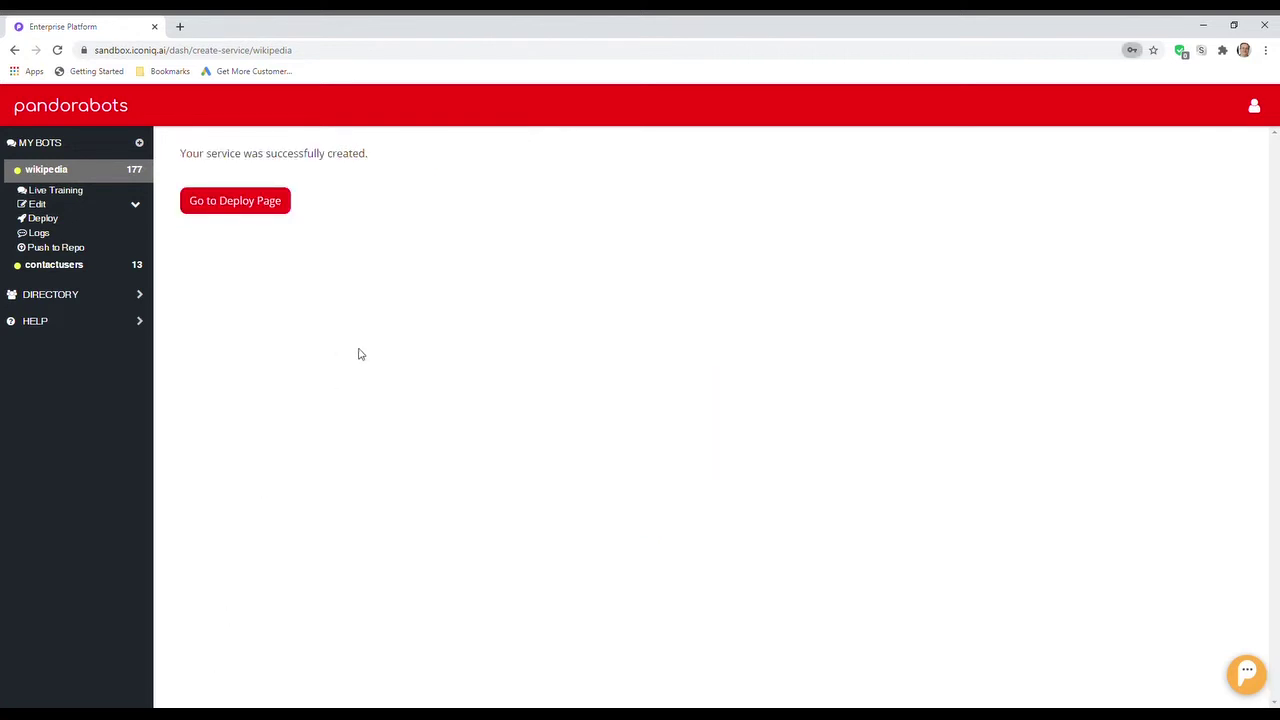
Step: In the callapi2 AIML file, replace the apikey query's bot property tag with <secret name="population_secret_apikey"/> and save the file
{"action": "left_click", "coordinate": [44, 207]}
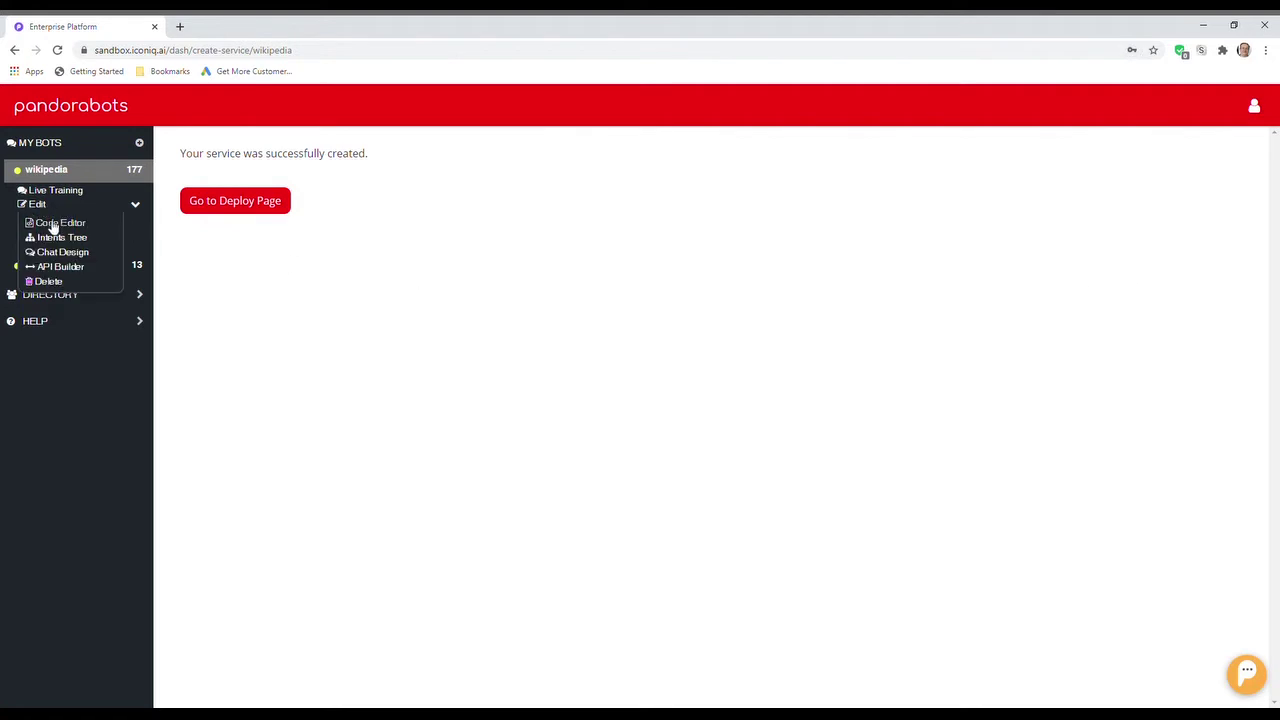
{"action": "left_click", "coordinate": [52, 222]}
{"action": "left_click", "coordinate": [229, 171]}
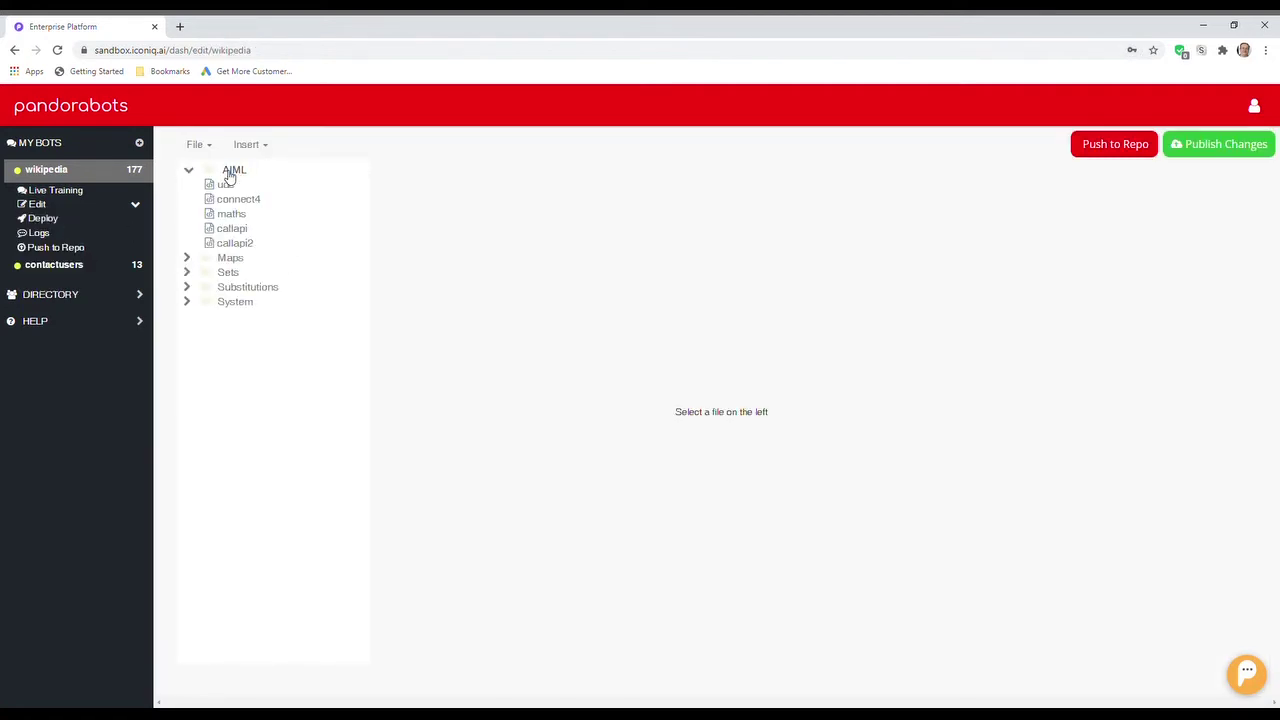
{"action": "left_click", "coordinate": [234, 245]}
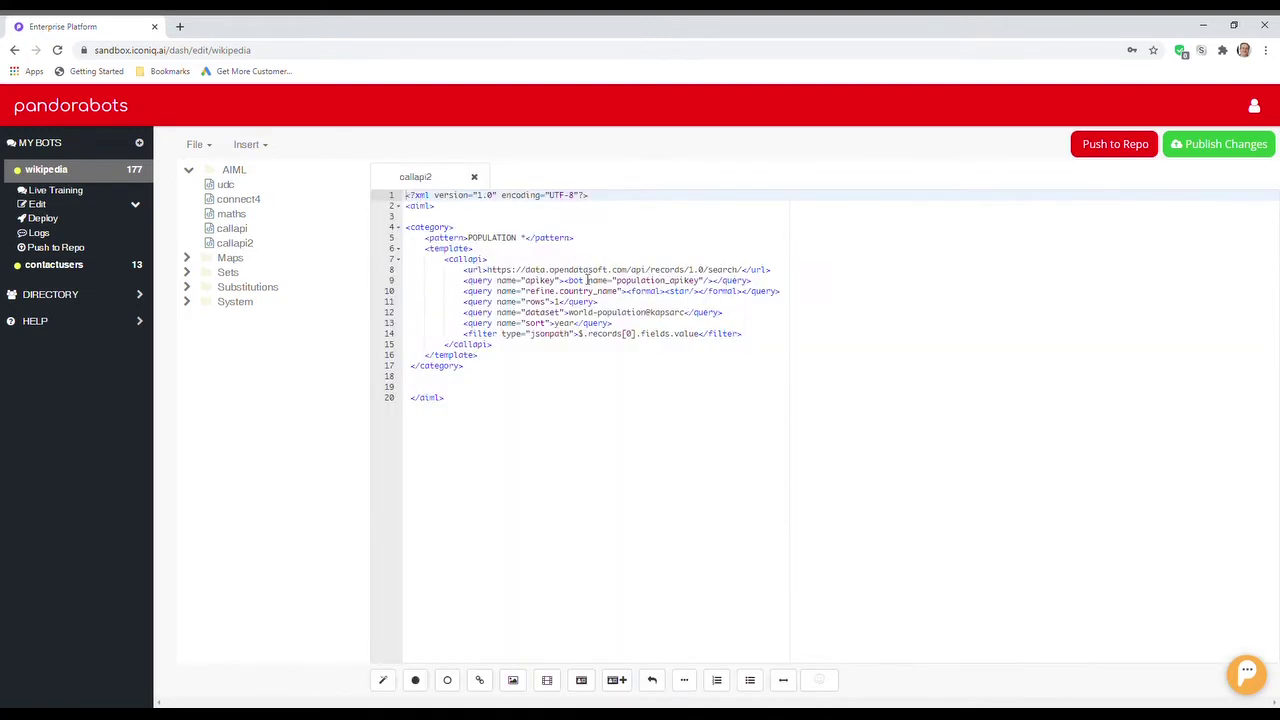
{"action": "left_click_drag", "start_coordinate": [566, 281], "coordinate": [712, 282]}
{"action": "key", "text": "ctrl+v"}
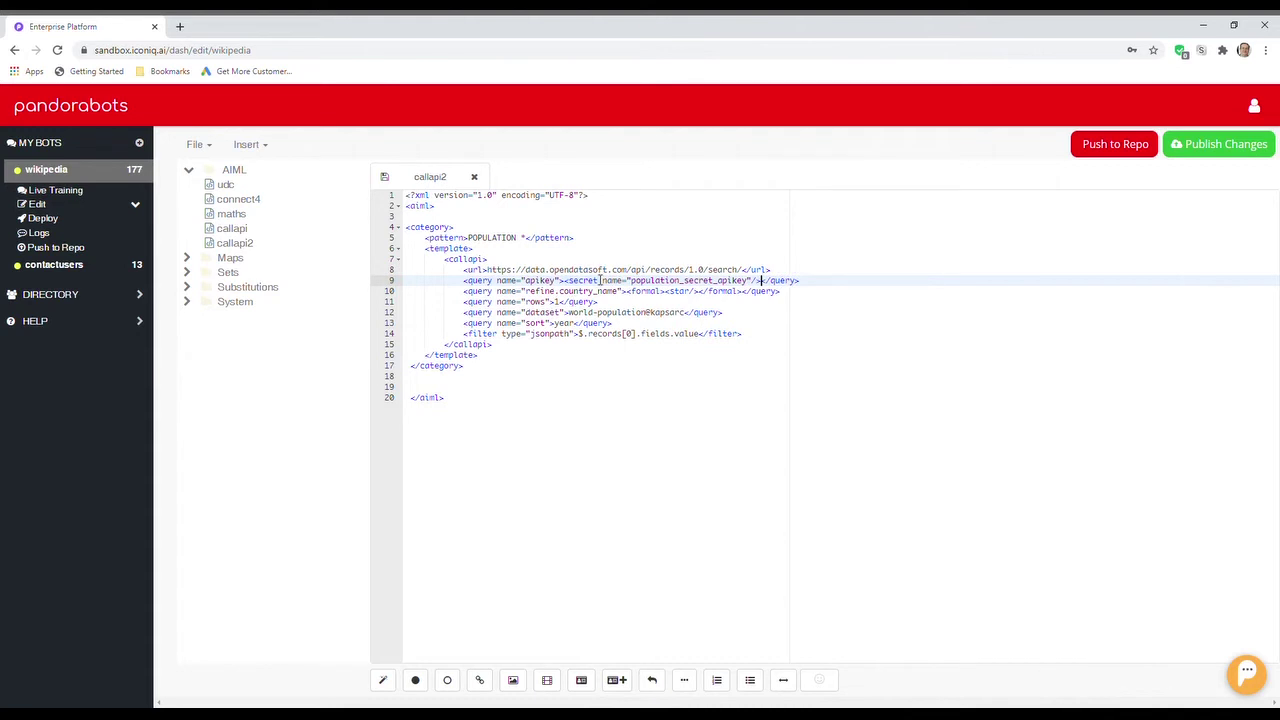
{"action": "left_click", "coordinate": [387, 178]}
{"action": "left_click", "coordinate": [388, 183]}
Step: Test the wikipedia bot by sending it the chat message "population canada"
{"action": "left_click", "coordinate": [1247, 675]}
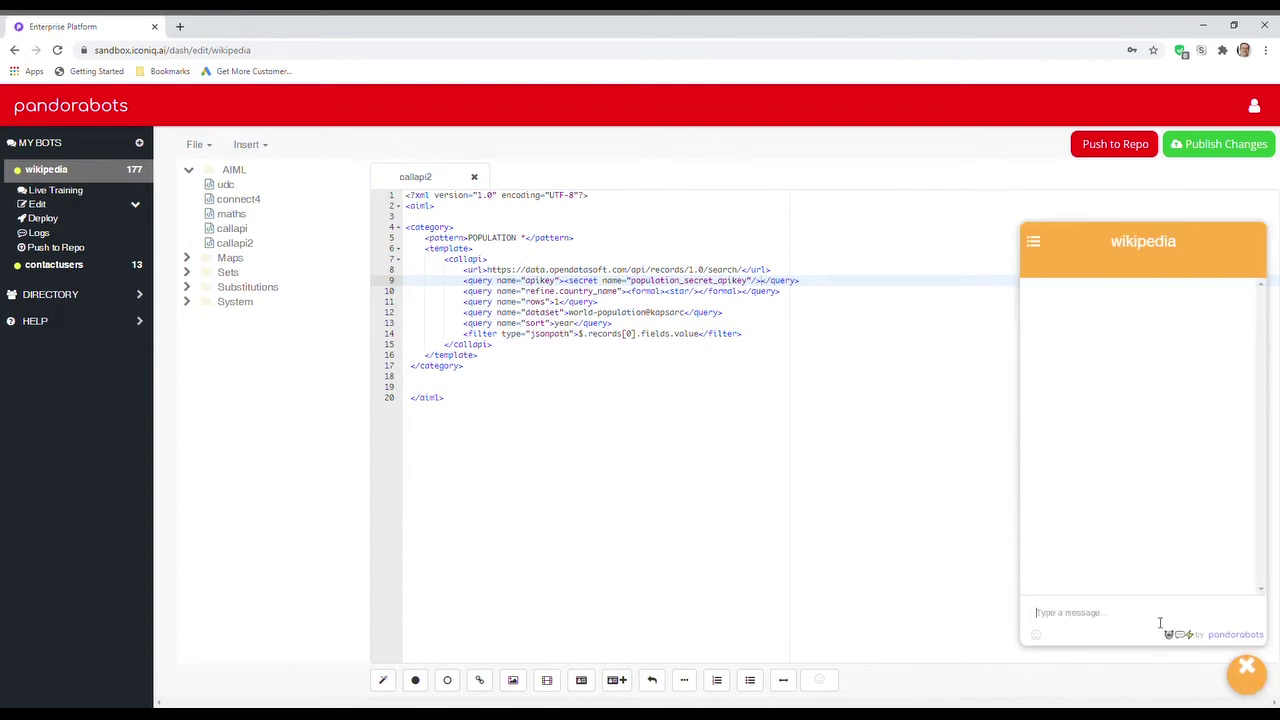
{"action": "type", "text": "populatyion canada"}
{"action": "key", "text": "Return"}
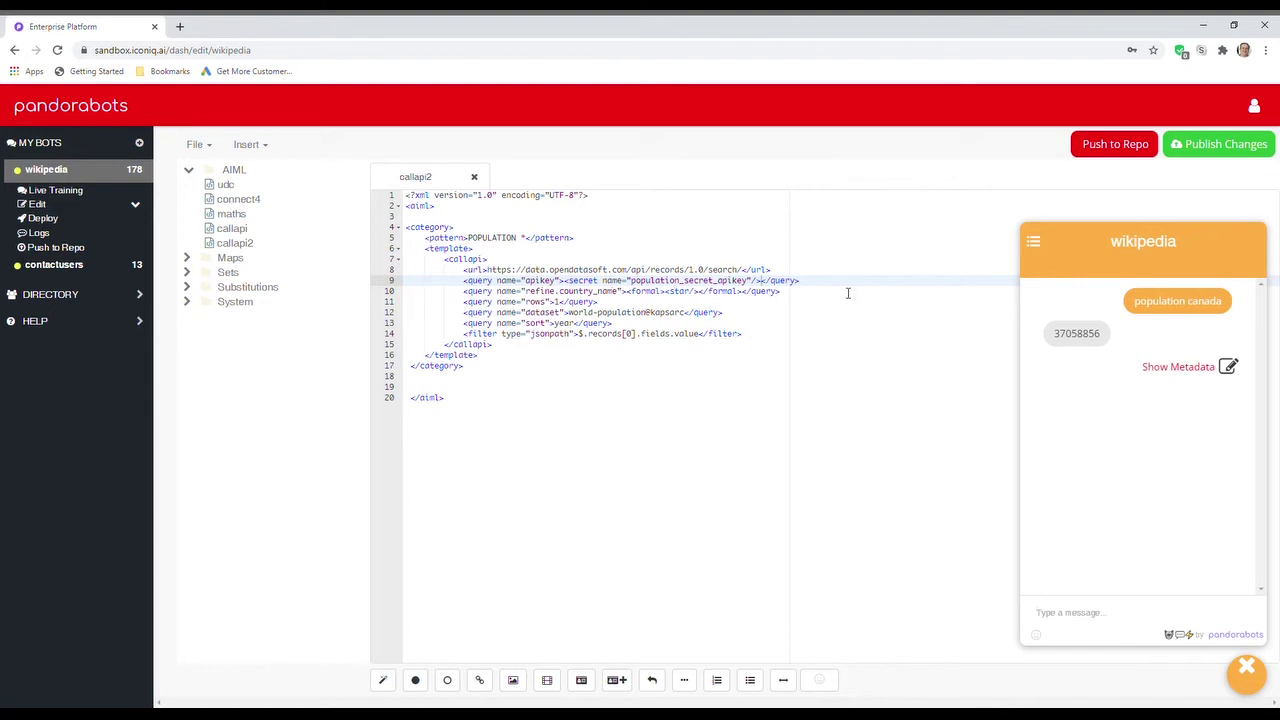
Step: Examine the population_url, population_auth_method and population_type entries in the bot's system properties file
{"action": "left_click", "coordinate": [231, 301]}
{"action": "left_click", "coordinate": [240, 317]}
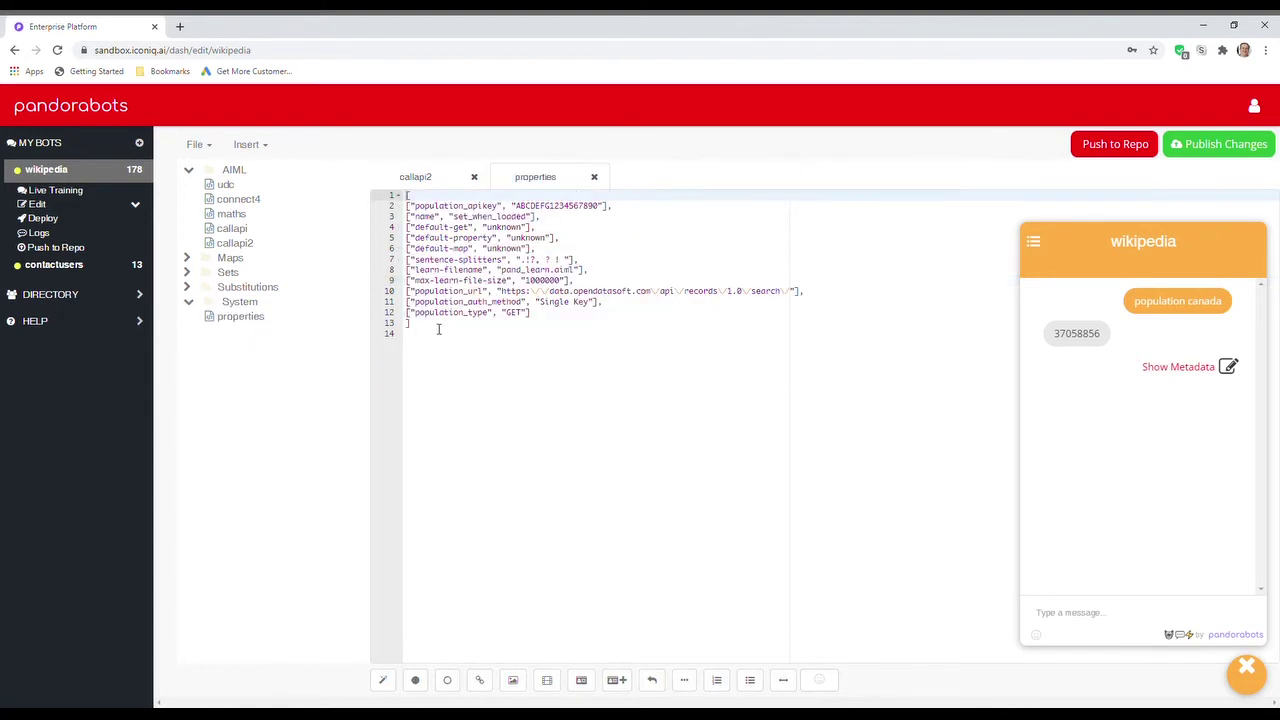
{"action": "left_click_drag", "start_coordinate": [551, 317], "coordinate": [389, 291]}
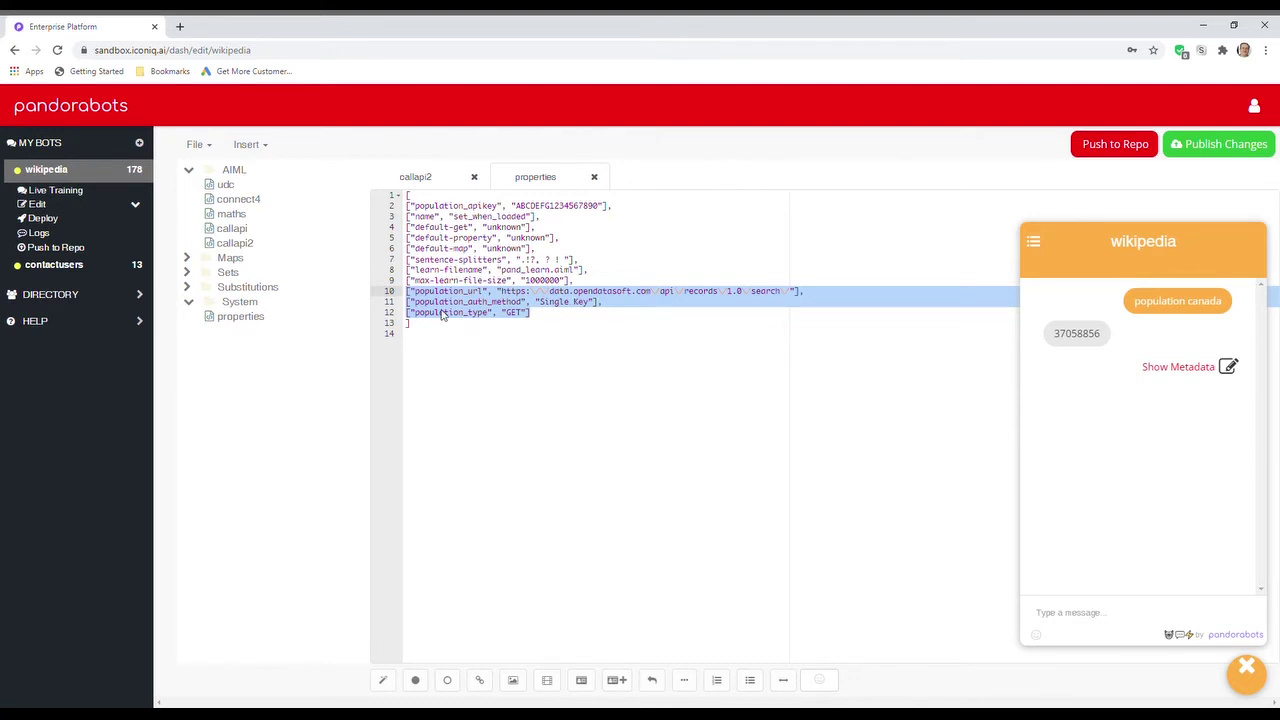
Step: Examine the stored settings of the Population external service, from its name and URL to its secret values
{"action": "left_click", "coordinate": [45, 219]}
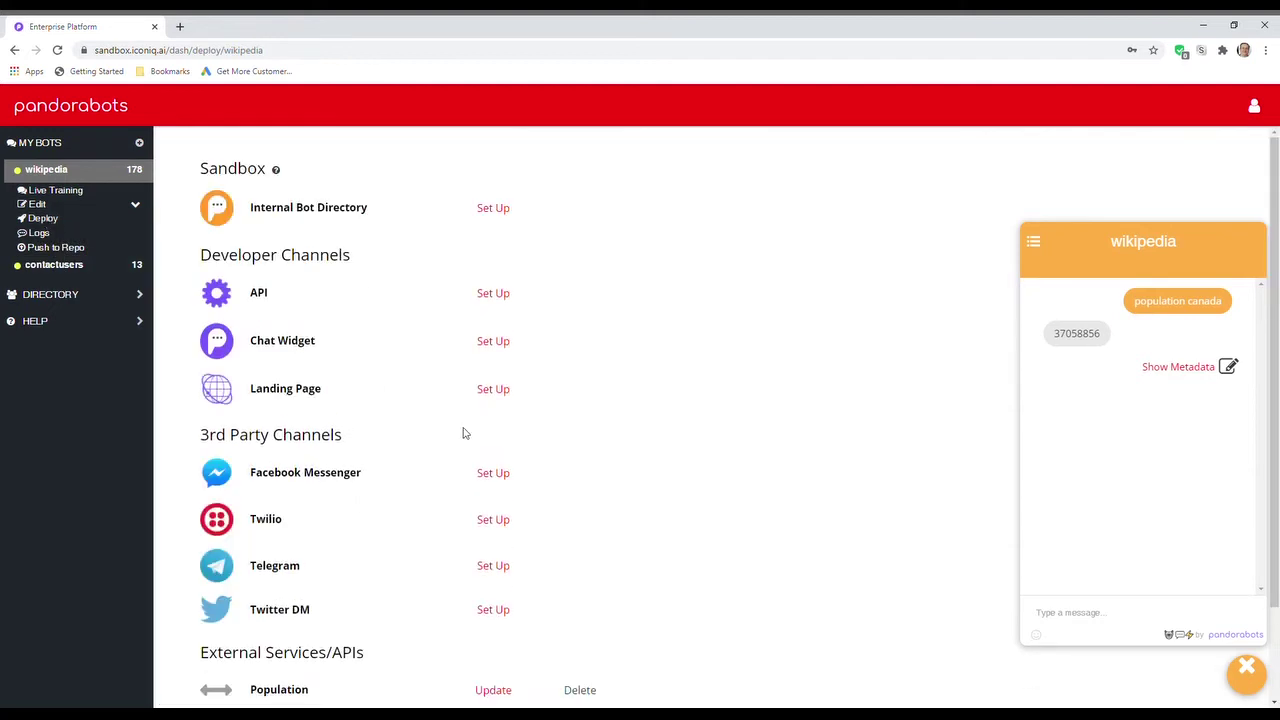
{"action": "scroll", "coordinate": [470, 435], "scroll_direction": "down", "scroll_amount": 2}
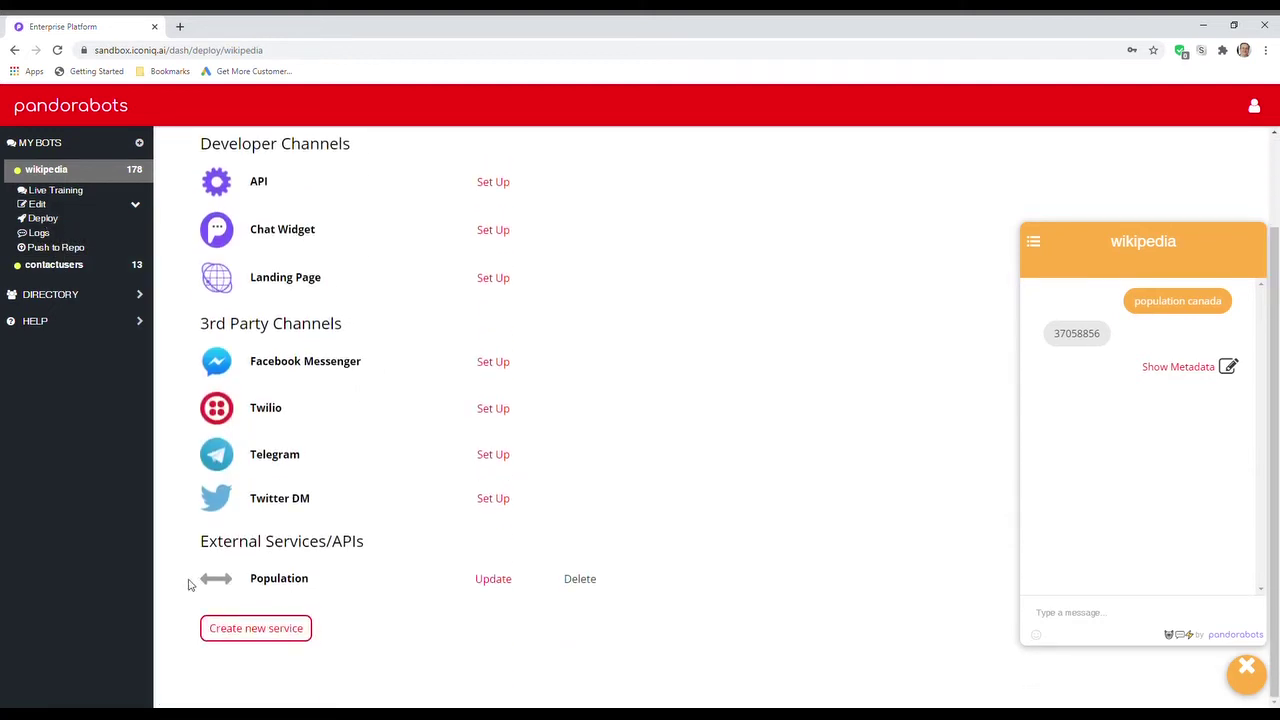
{"action": "left_click", "coordinate": [495, 579]}
{"action": "scroll", "coordinate": [414, 486], "scroll_direction": "down", "scroll_amount": 3}
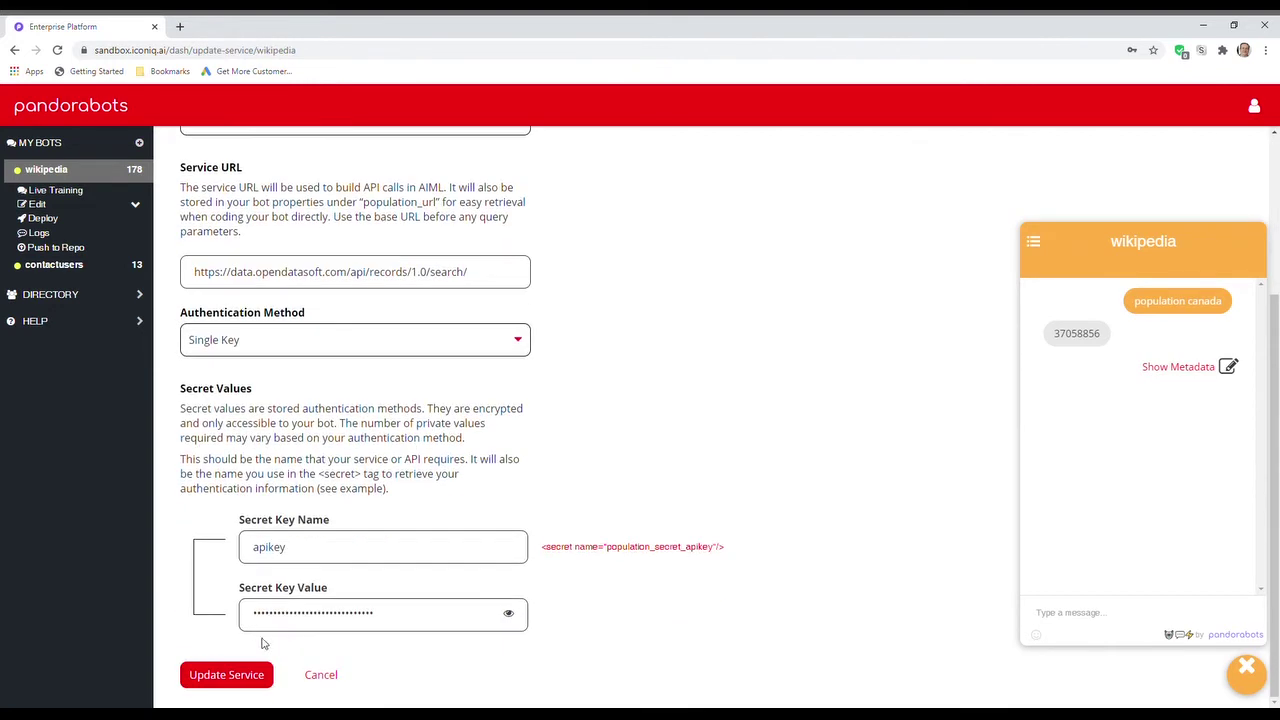
{"action": "scroll", "coordinate": [320, 477], "scroll_direction": "up", "scroll_amount": 3}
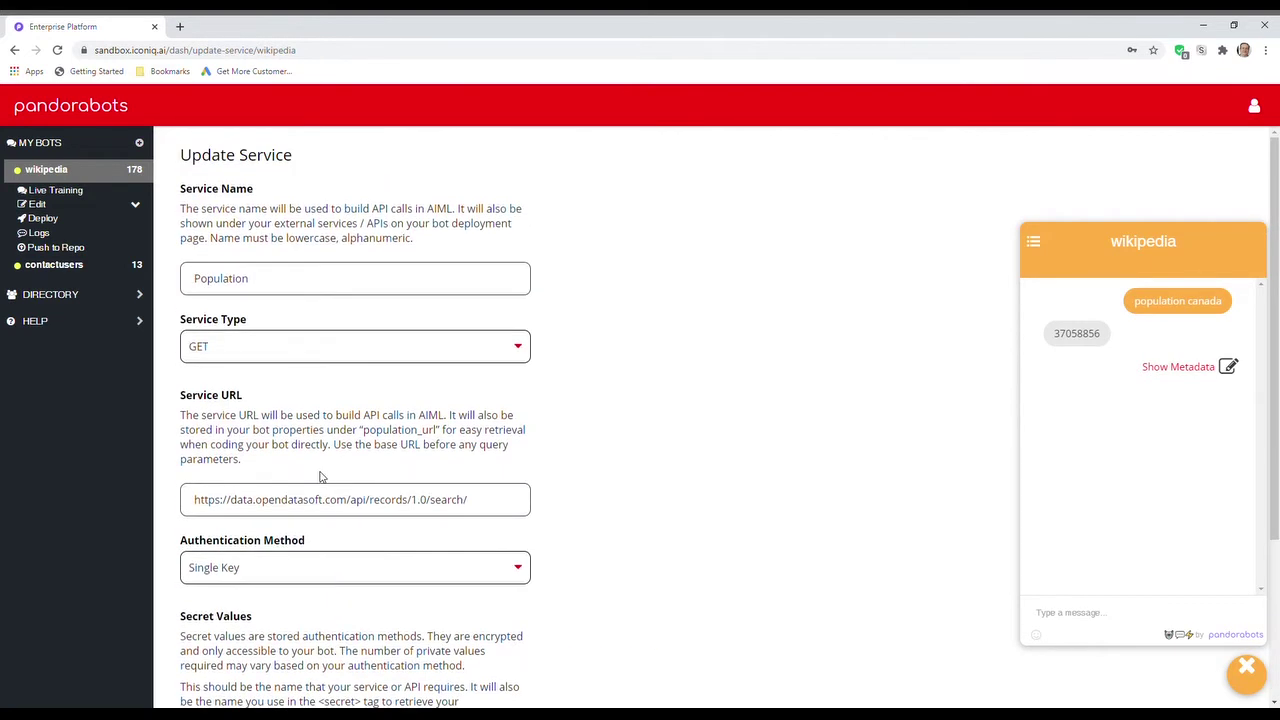
{"action": "scroll", "coordinate": [320, 477], "scroll_direction": "down", "scroll_amount": 3}
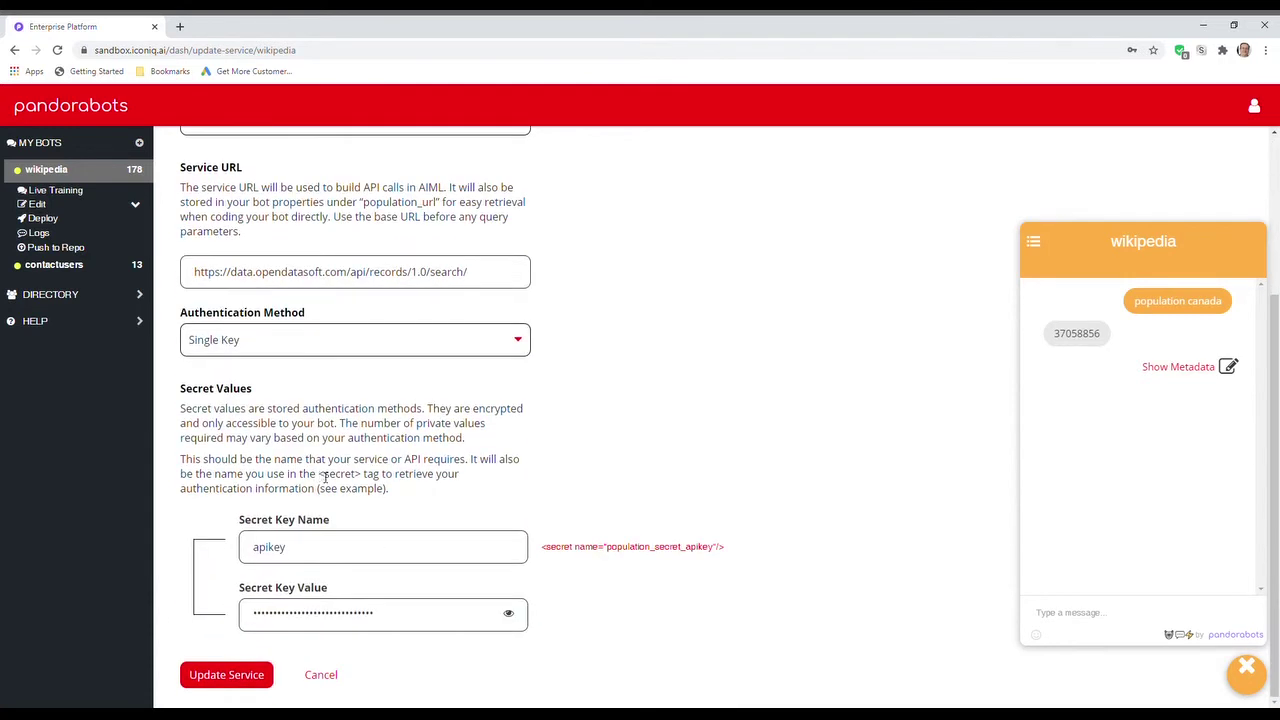
Step: Open the API Builder for the wikipedia bot, close the chat and start building a request for the Population service
{"action": "left_click", "coordinate": [40, 206]}
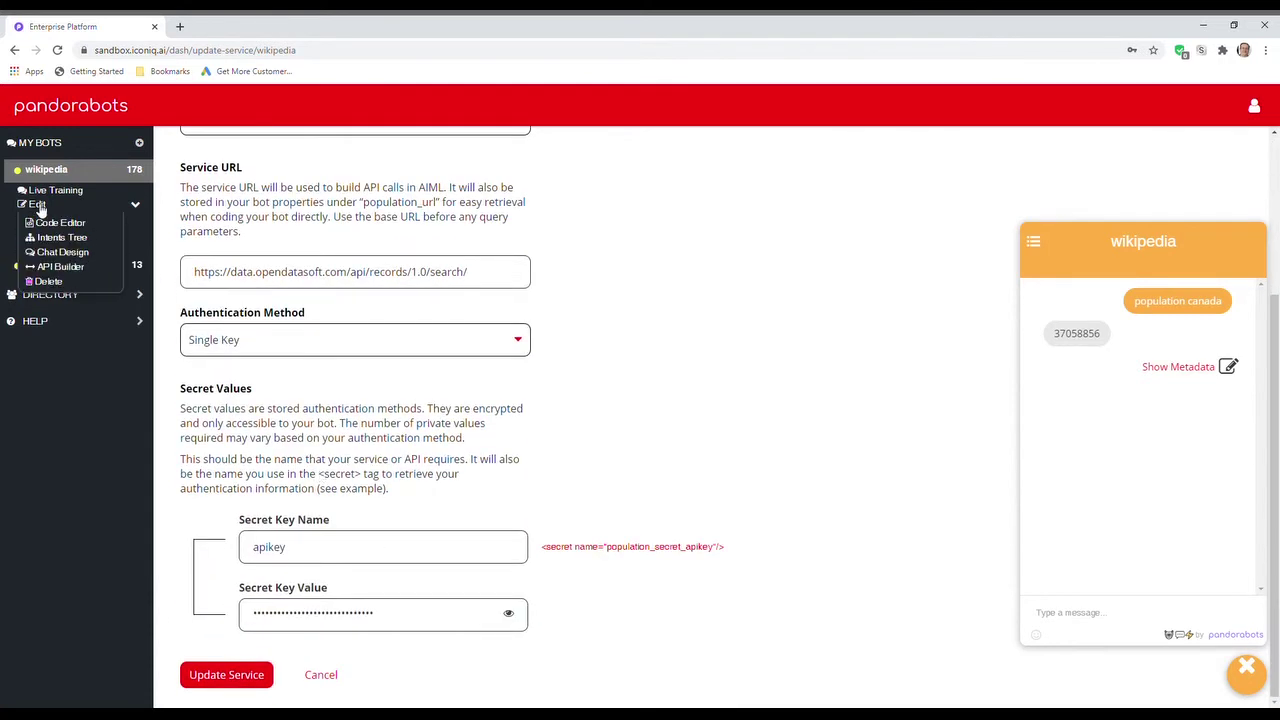
{"action": "left_click", "coordinate": [54, 268]}
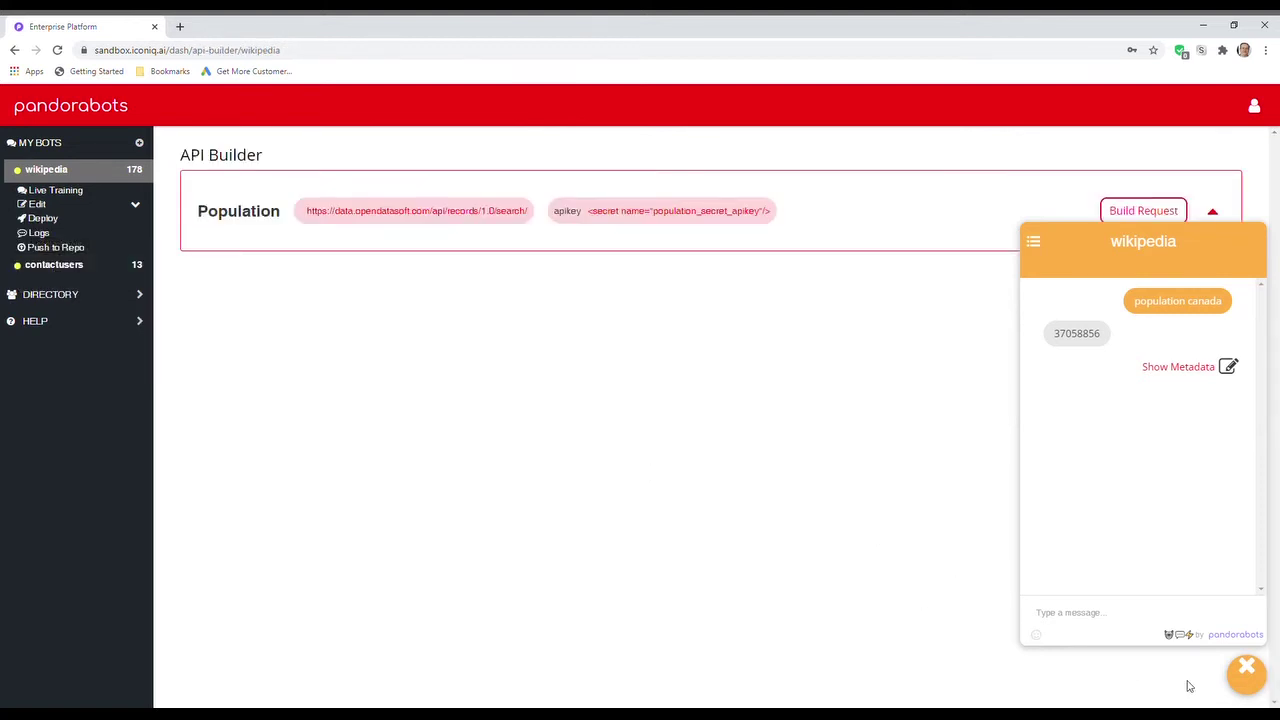
{"action": "left_click", "coordinate": [1247, 670]}
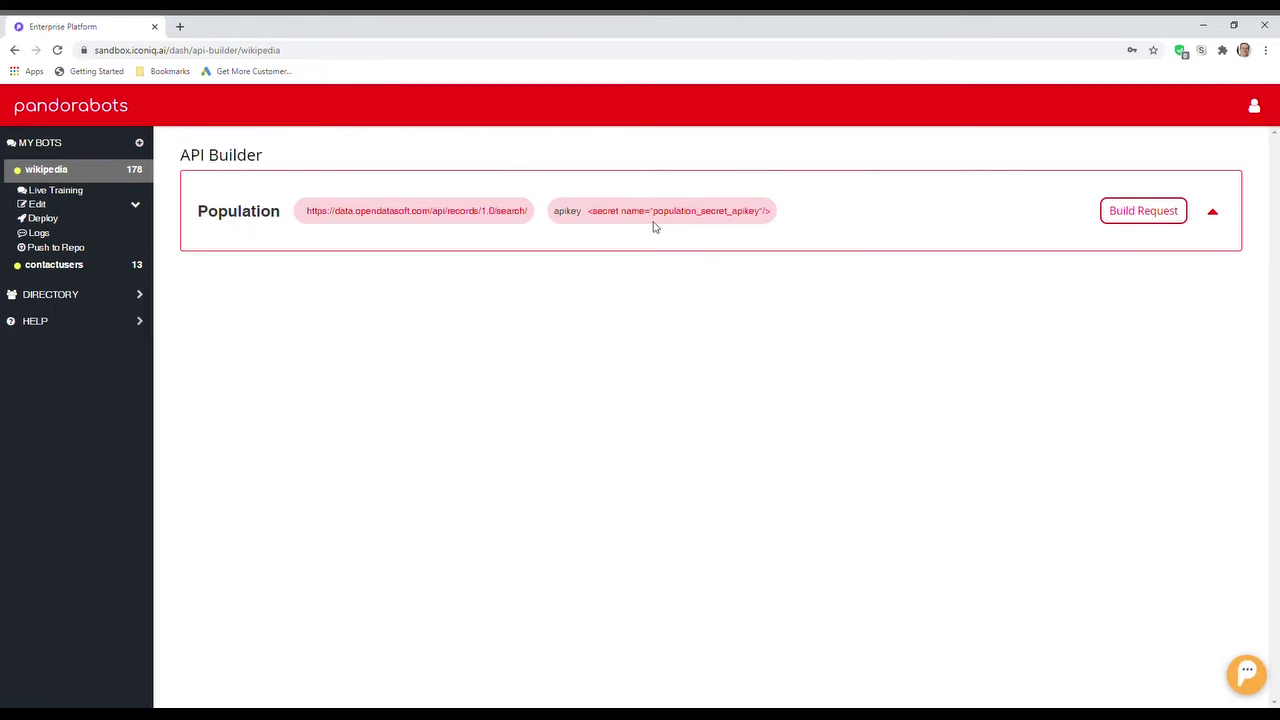
{"action": "left_click", "coordinate": [1136, 214]}
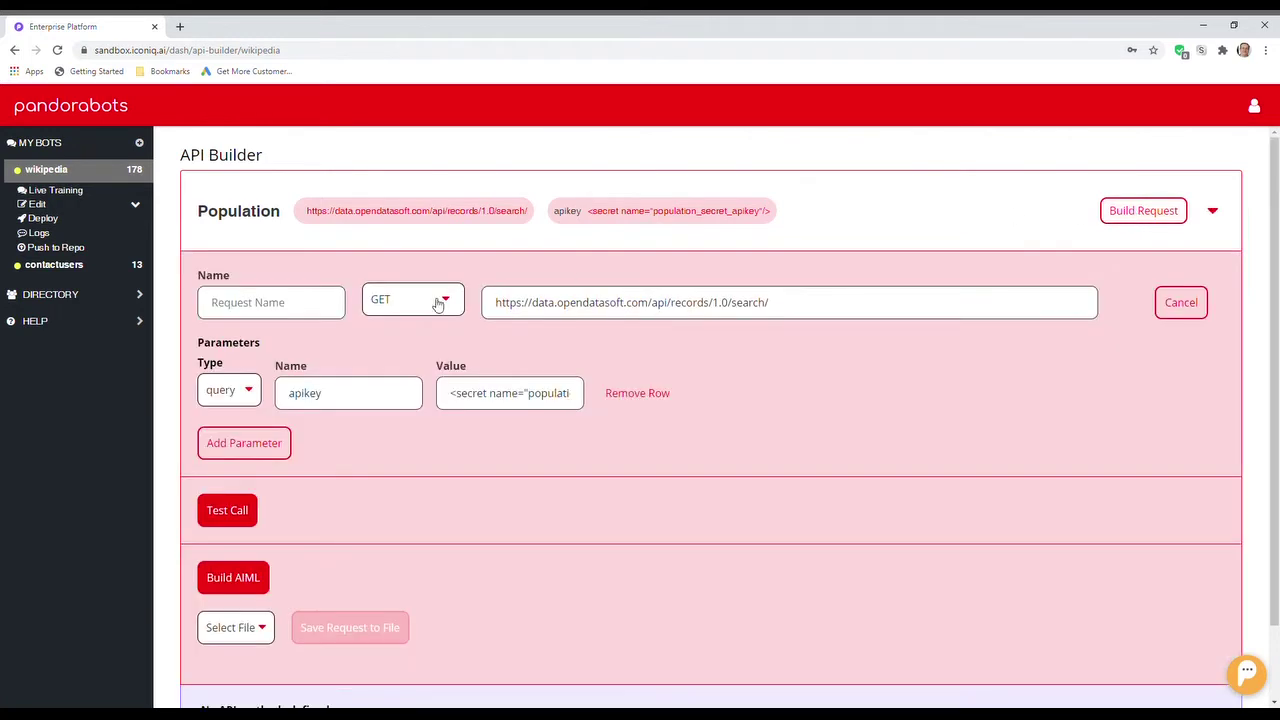
{"action": "scroll", "coordinate": [383, 311], "scroll_direction": "down", "scroll_amount": 1}
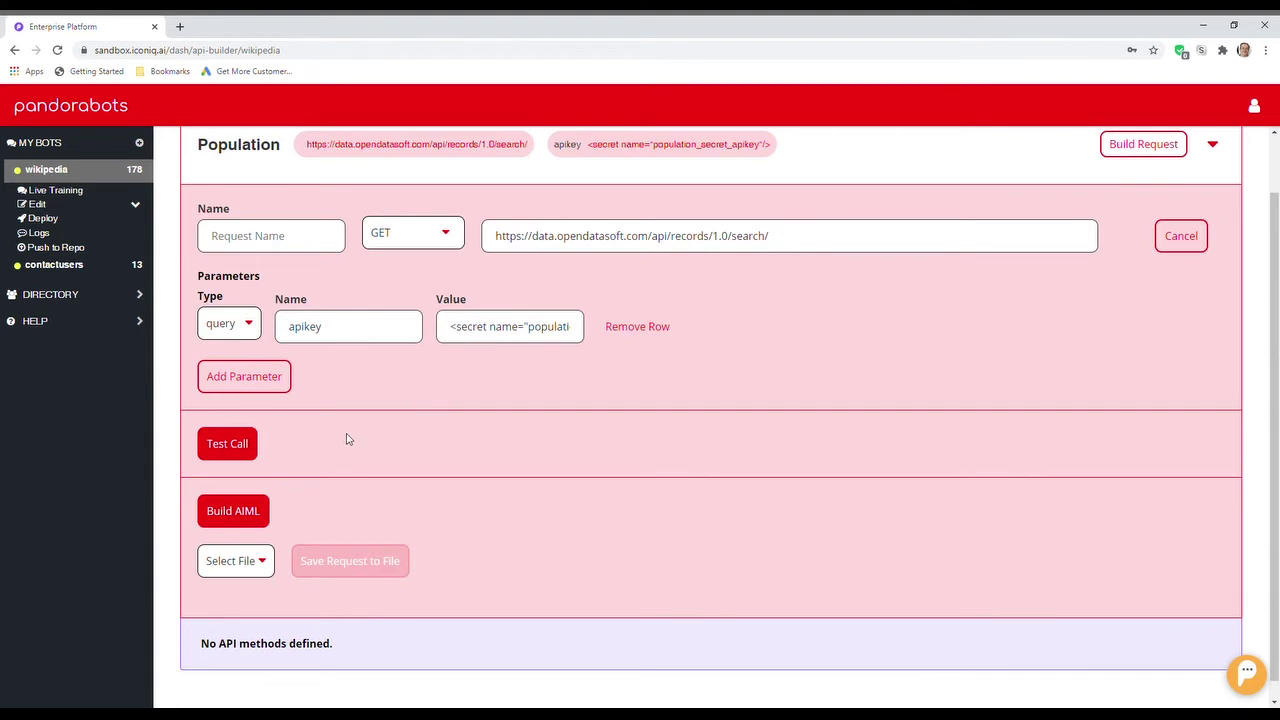
{"action": "scroll", "coordinate": [268, 276], "scroll_direction": "up", "scroll_amount": 1}
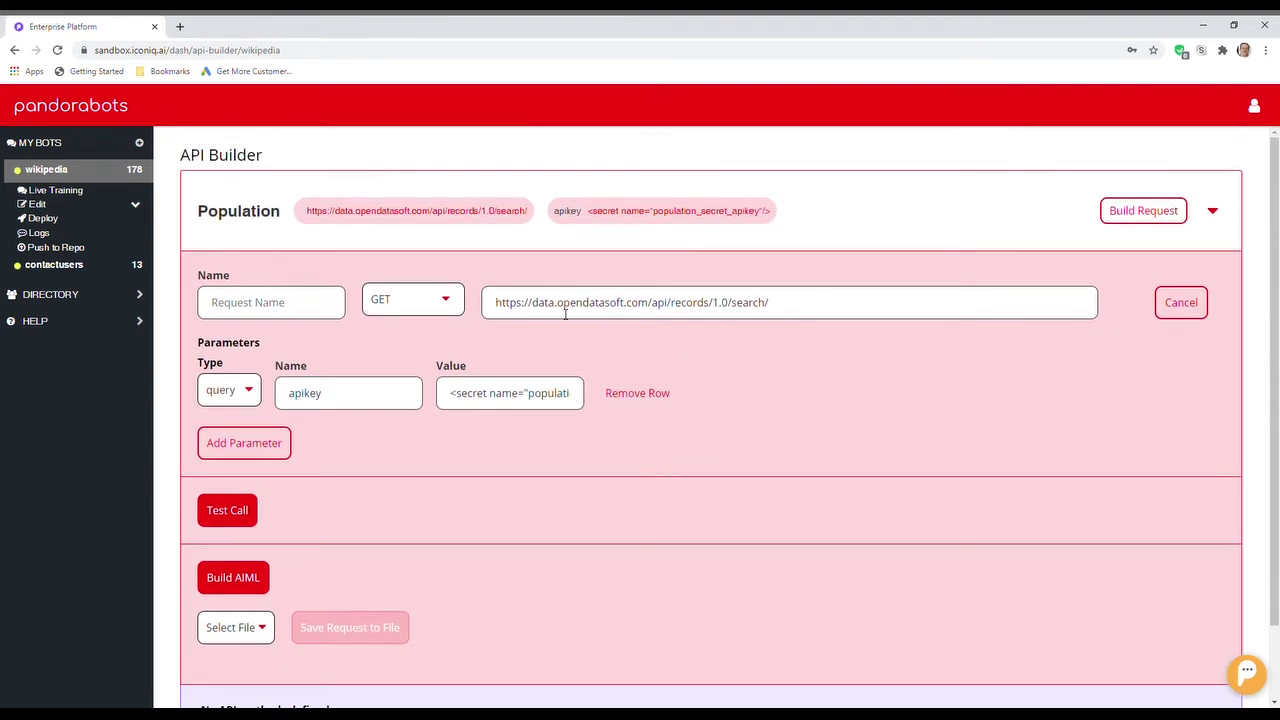
Step: Try a test call of the Population request with only an added query parameter q set to Canada
{"action": "left_click", "coordinate": [240, 452]}
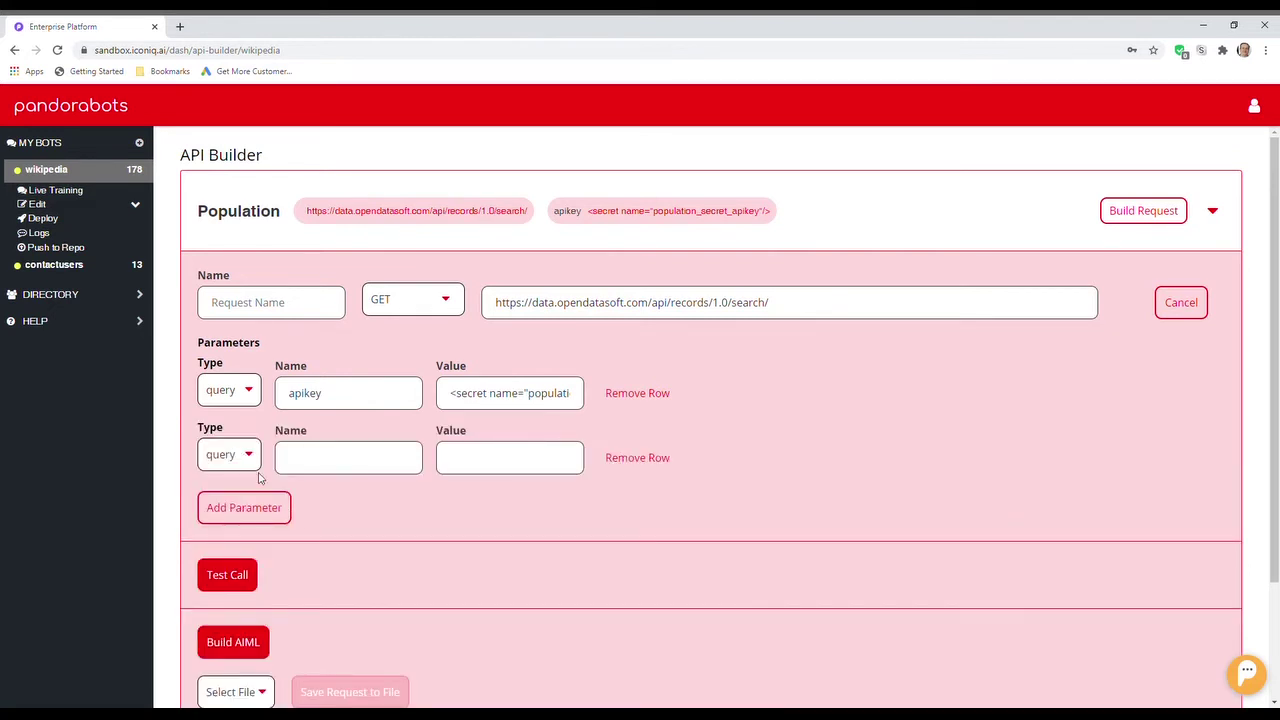
{"action": "type", "text": "q"}
{"action": "left_click", "coordinate": [498, 469]}
{"action": "type", "text": "Canada"}
{"action": "left_click", "coordinate": [230, 576]}
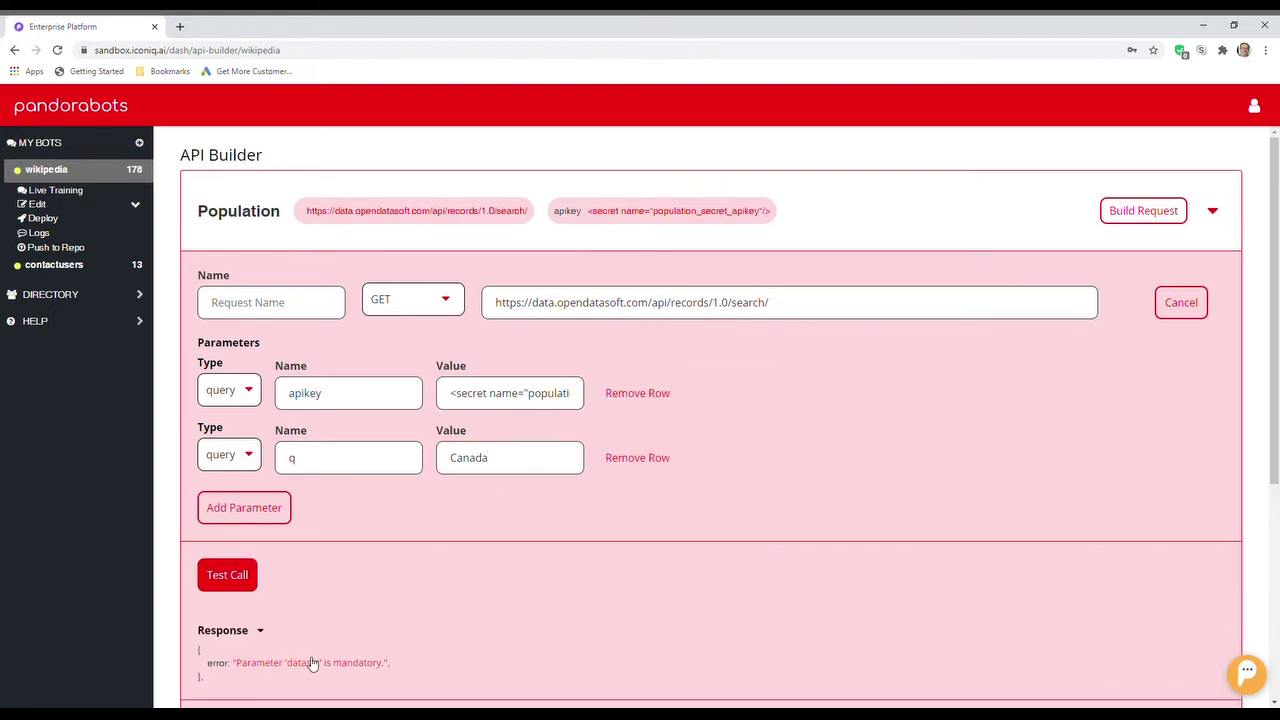
Step: Copy the dataset query value world-population@kapsarc from the callapi2 AIML file
{"action": "left_click", "coordinate": [50, 204]}
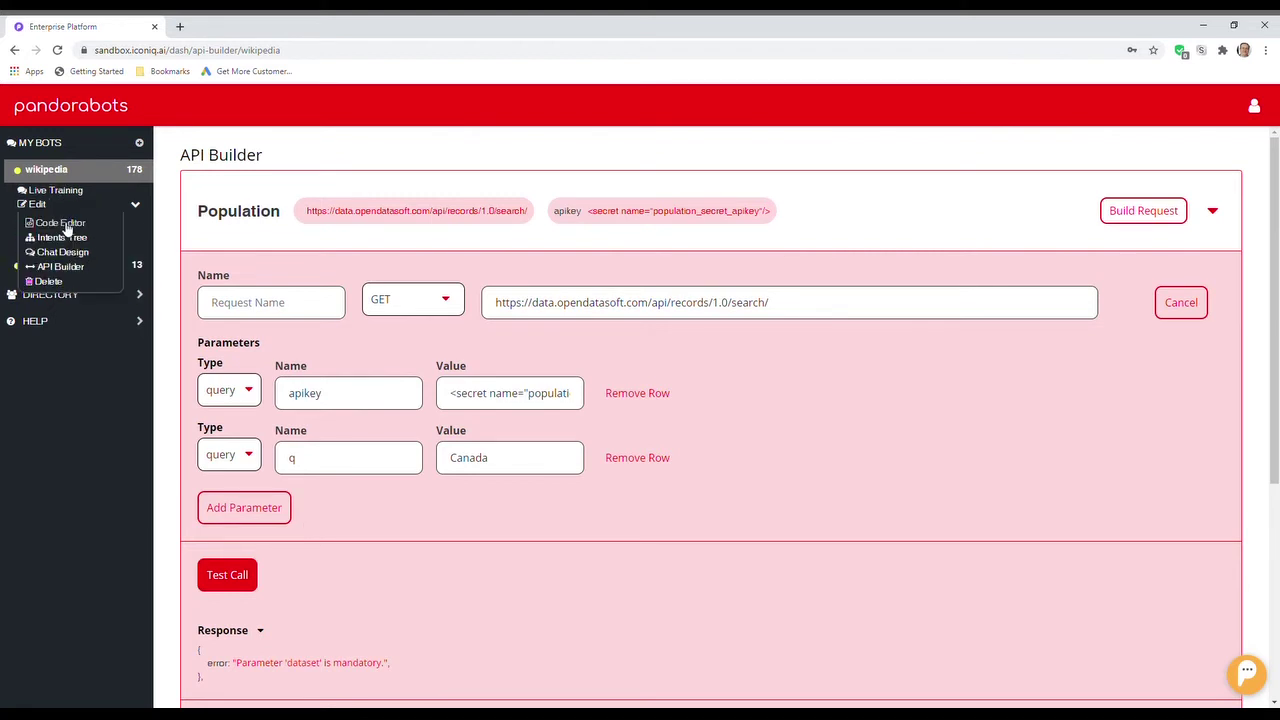
{"action": "left_click", "coordinate": [60, 218]}
{"action": "left_click", "coordinate": [232, 171]}
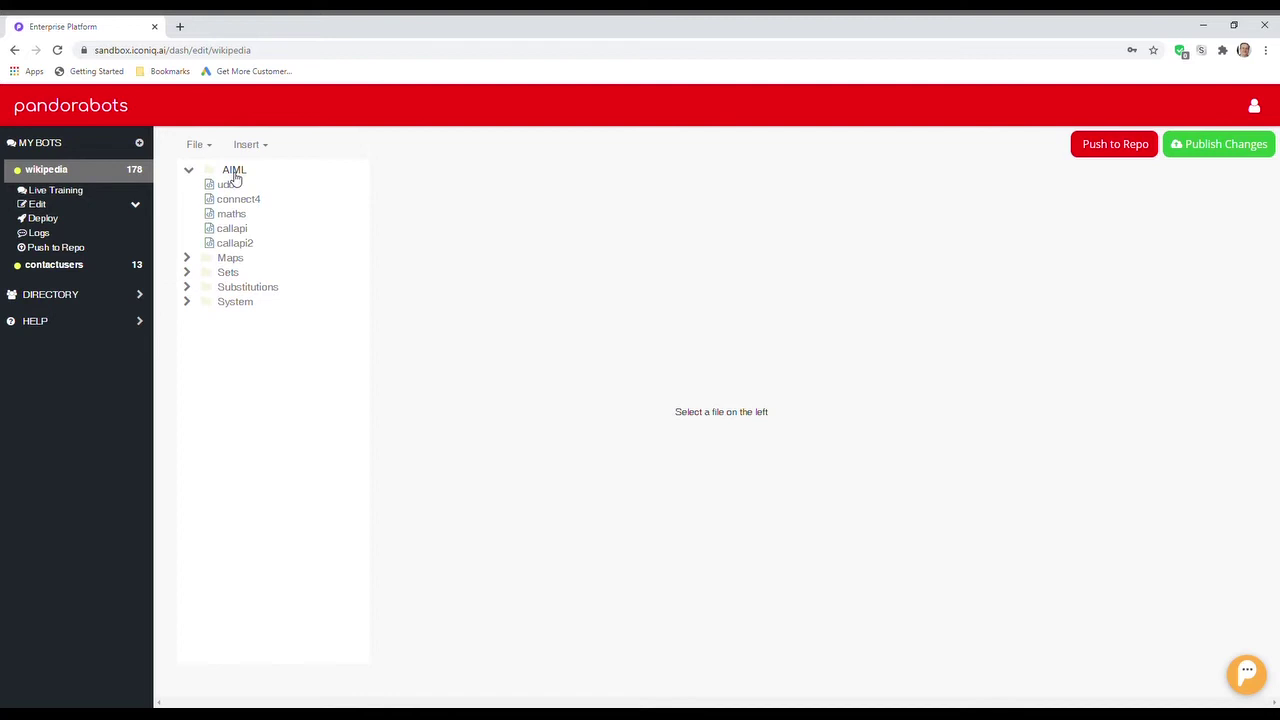
{"action": "left_click", "coordinate": [240, 244]}
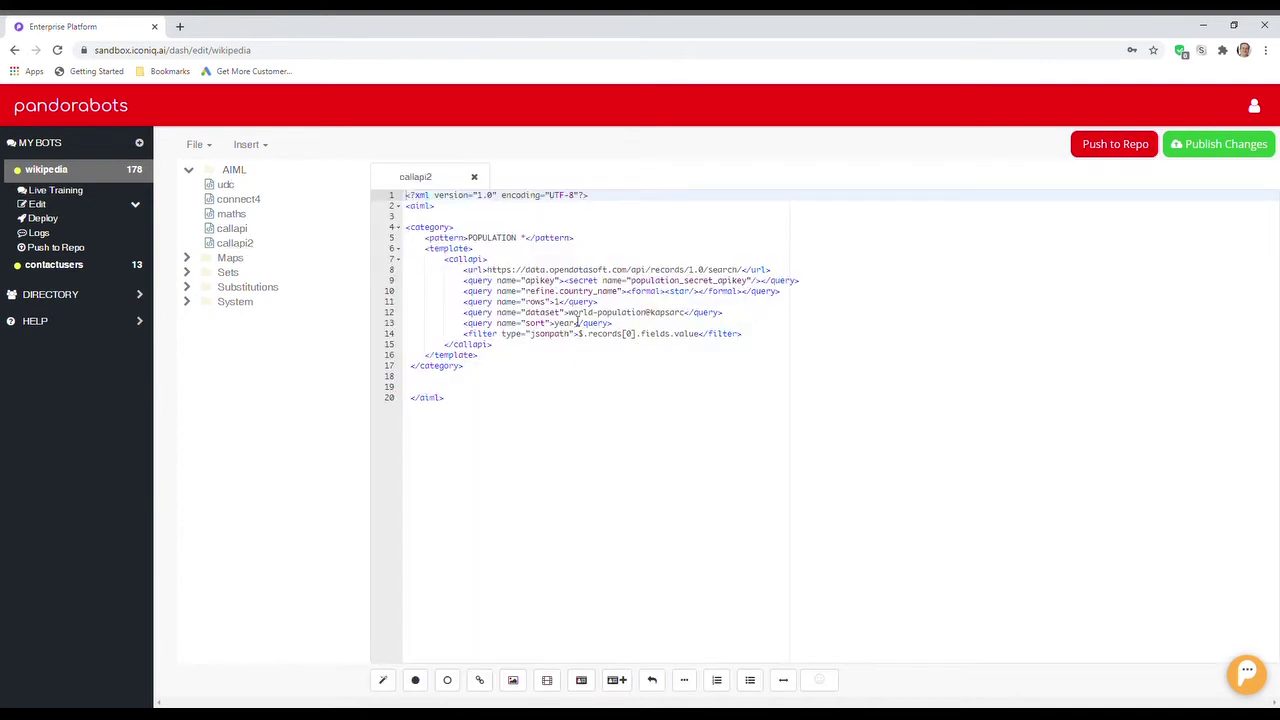
{"action": "left_click_drag", "start_coordinate": [568, 313], "coordinate": [686, 314]}
{"action": "key", "text": "ctrl+c"}
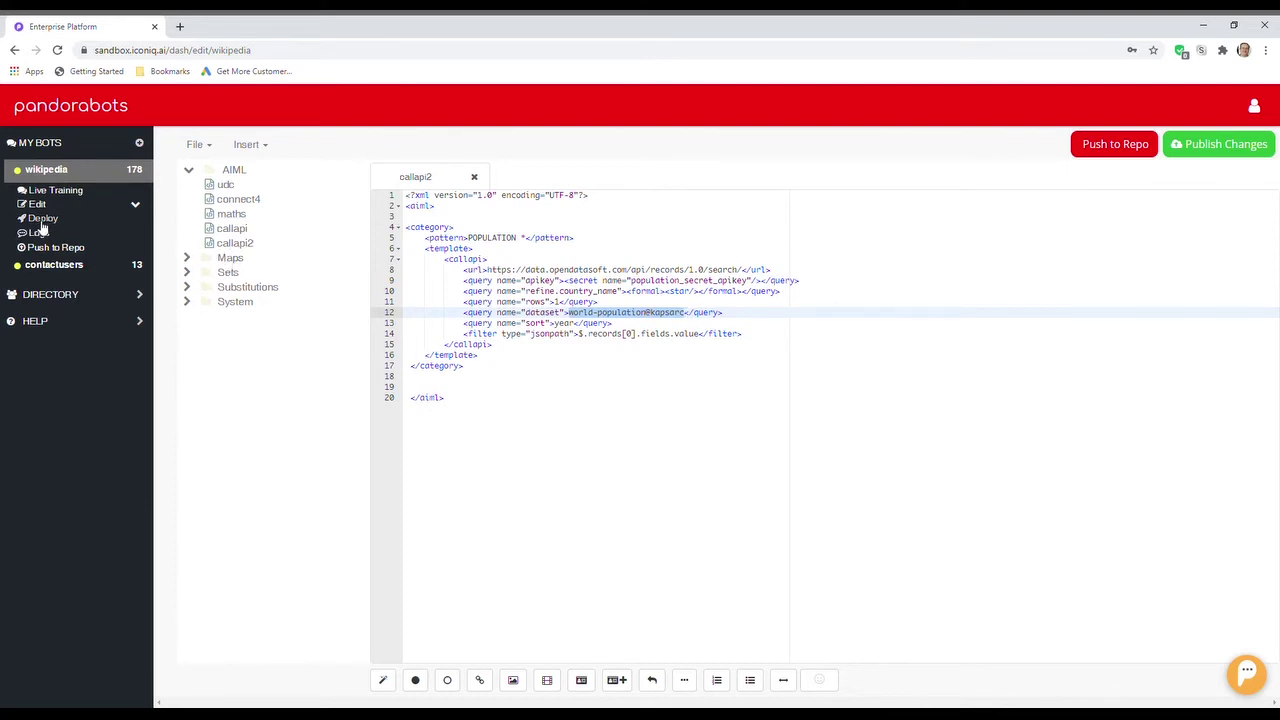
Step: Return to the API Builder and start a new Population request with a query parameter q set to Canada
{"action": "left_click", "coordinate": [14, 50]}
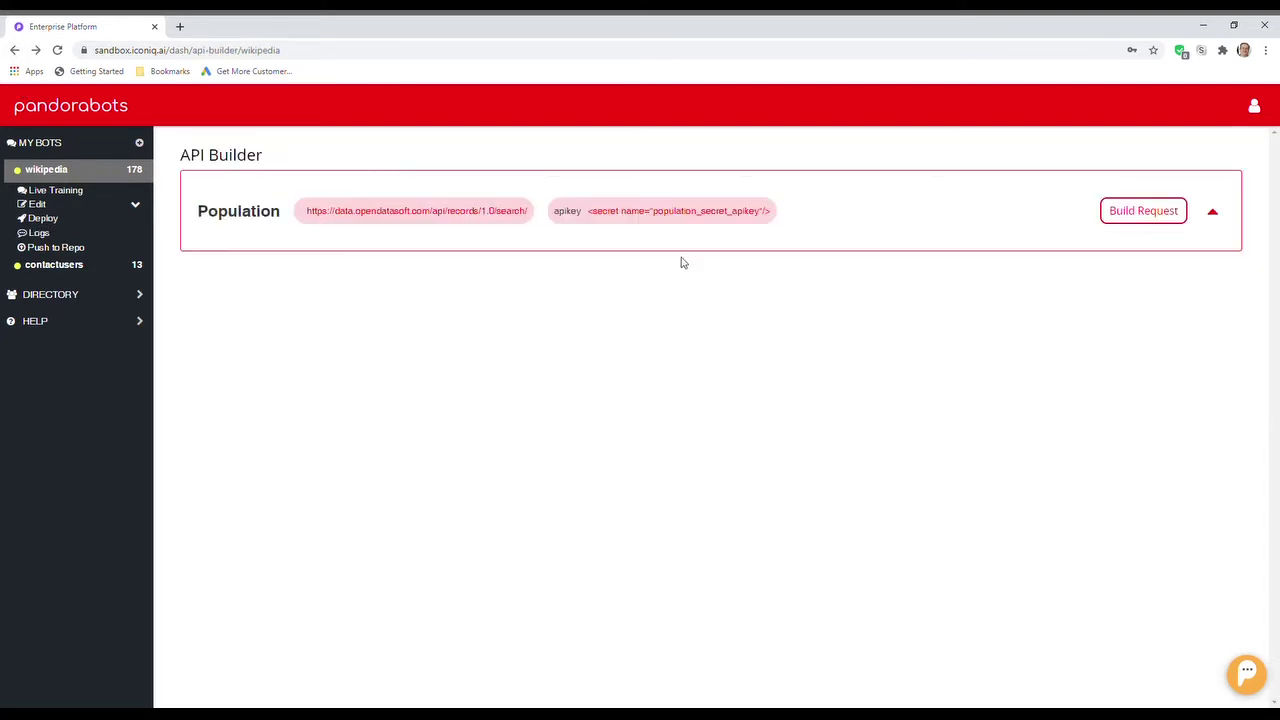
{"action": "left_click", "coordinate": [1160, 214]}
{"action": "left_click", "coordinate": [248, 445]}
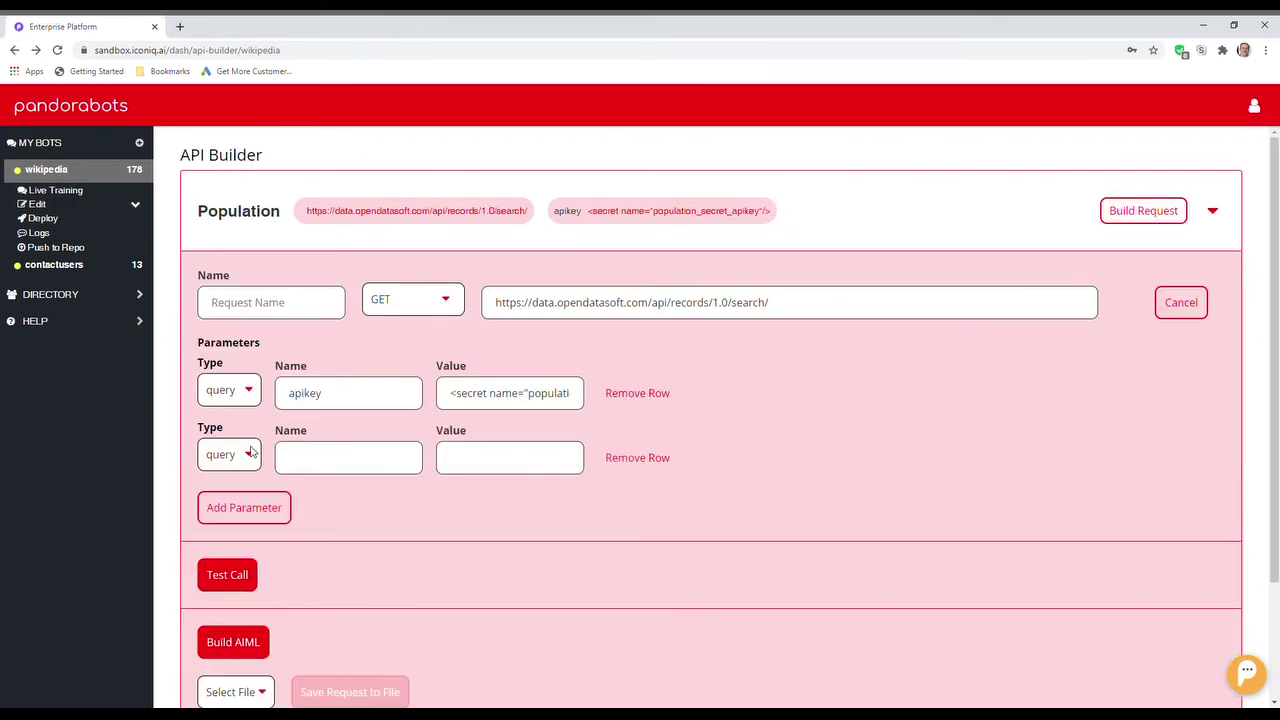
{"action": "left_click", "coordinate": [347, 466]}
{"action": "type", "text": "a"}
{"action": "key", "text": "BackSpace"}
{"action": "type", "text": "q"}
{"action": "left_click", "coordinate": [485, 463]}
{"action": "type", "text": "Canada"}
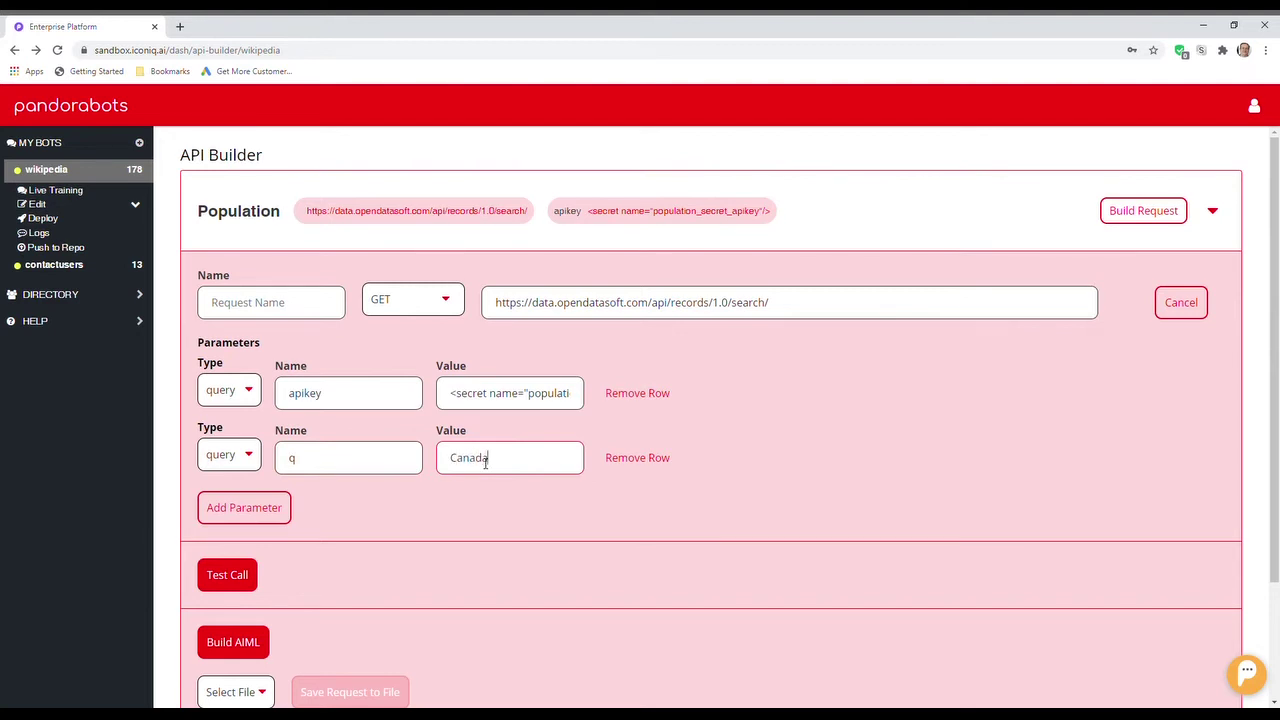
Step: Add another query parameter named dataset with the copied value world-population@kapsarc
{"action": "left_click", "coordinate": [264, 510]}
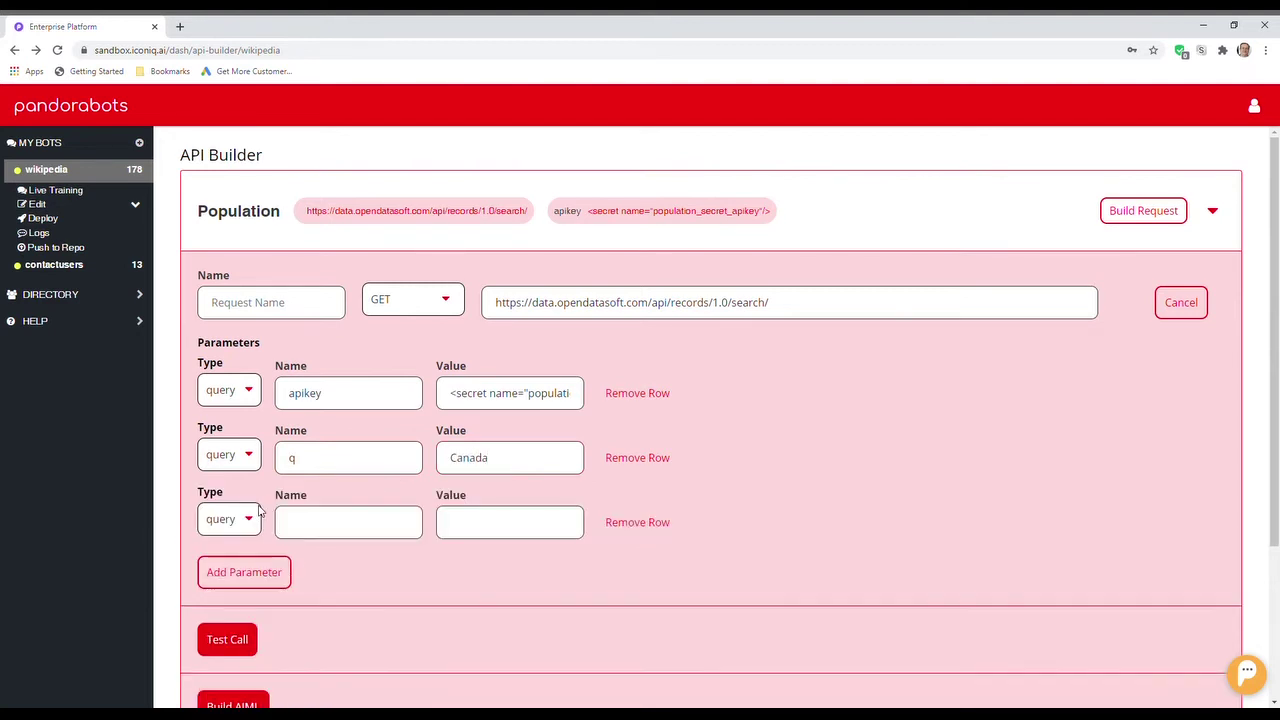
{"action": "left_click", "coordinate": [520, 523]}
{"action": "key", "text": "ctrl+v"}
{"action": "left_click", "coordinate": [335, 536]}
{"action": "type", "text": "data"}
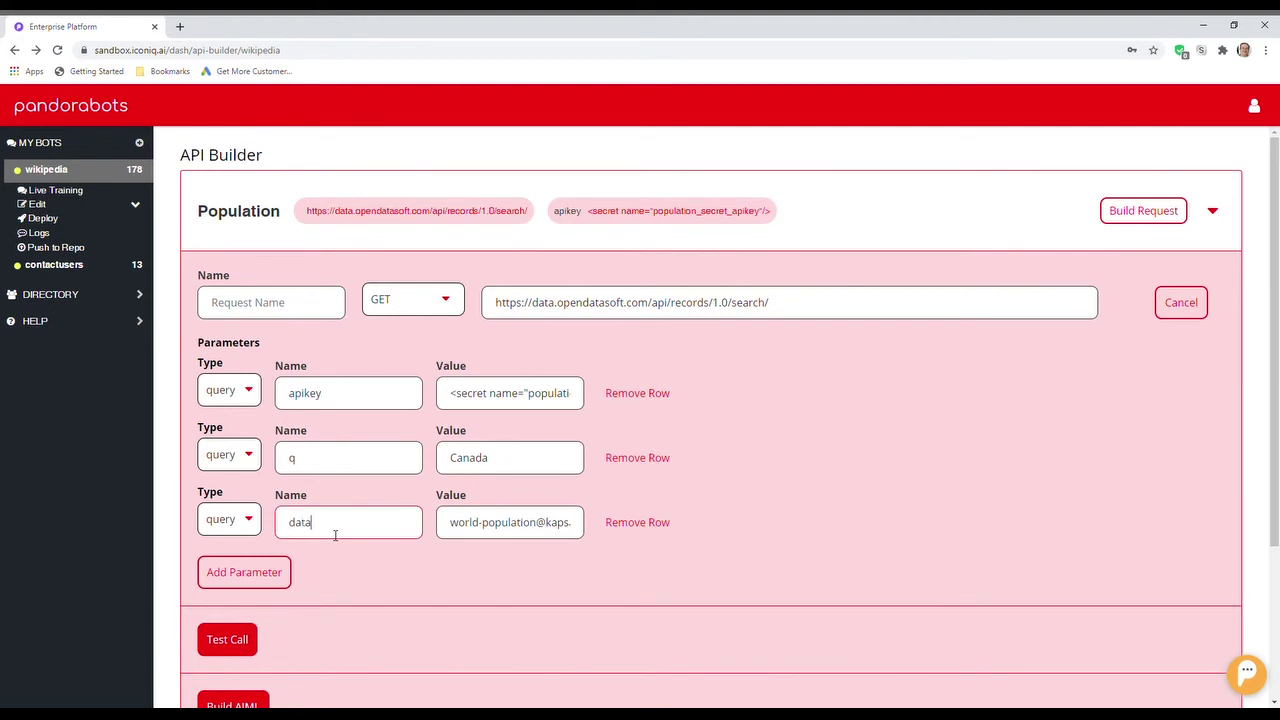
{"action": "type", "text": "set"}
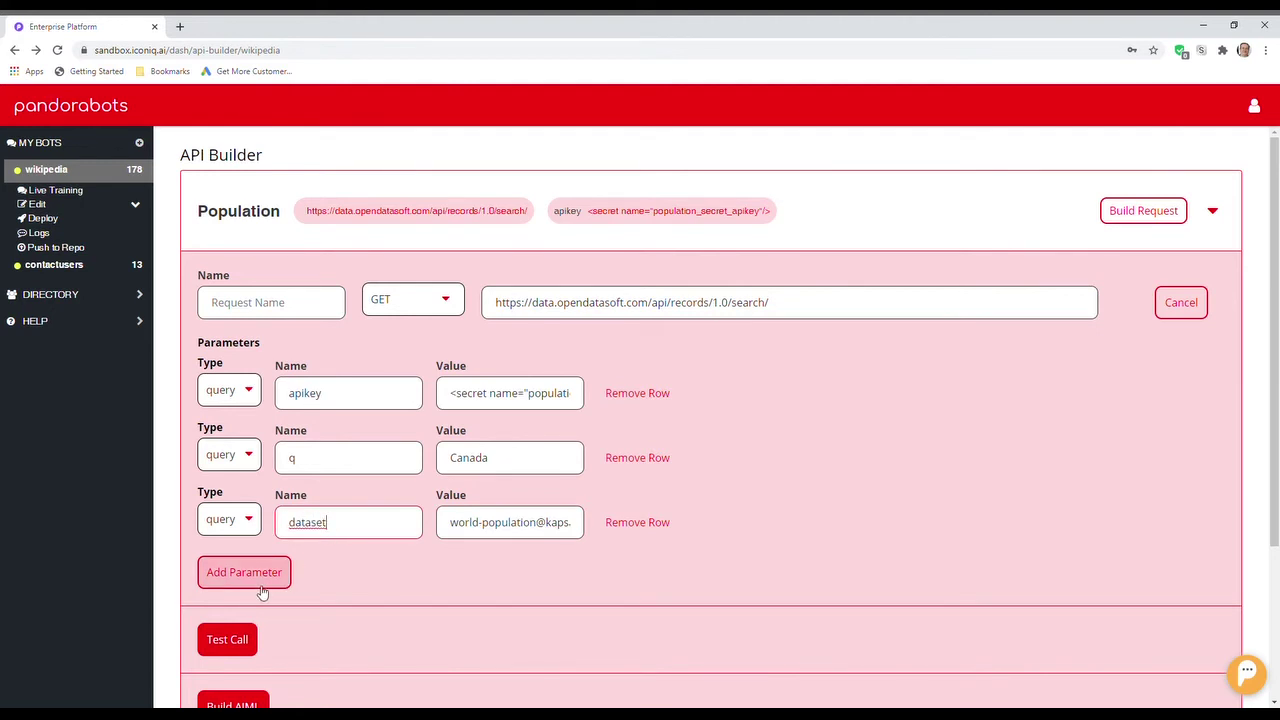
Step: Run a test call of the Population request and examine the country, value and year fields in the response records
{"action": "left_click", "coordinate": [228, 640]}
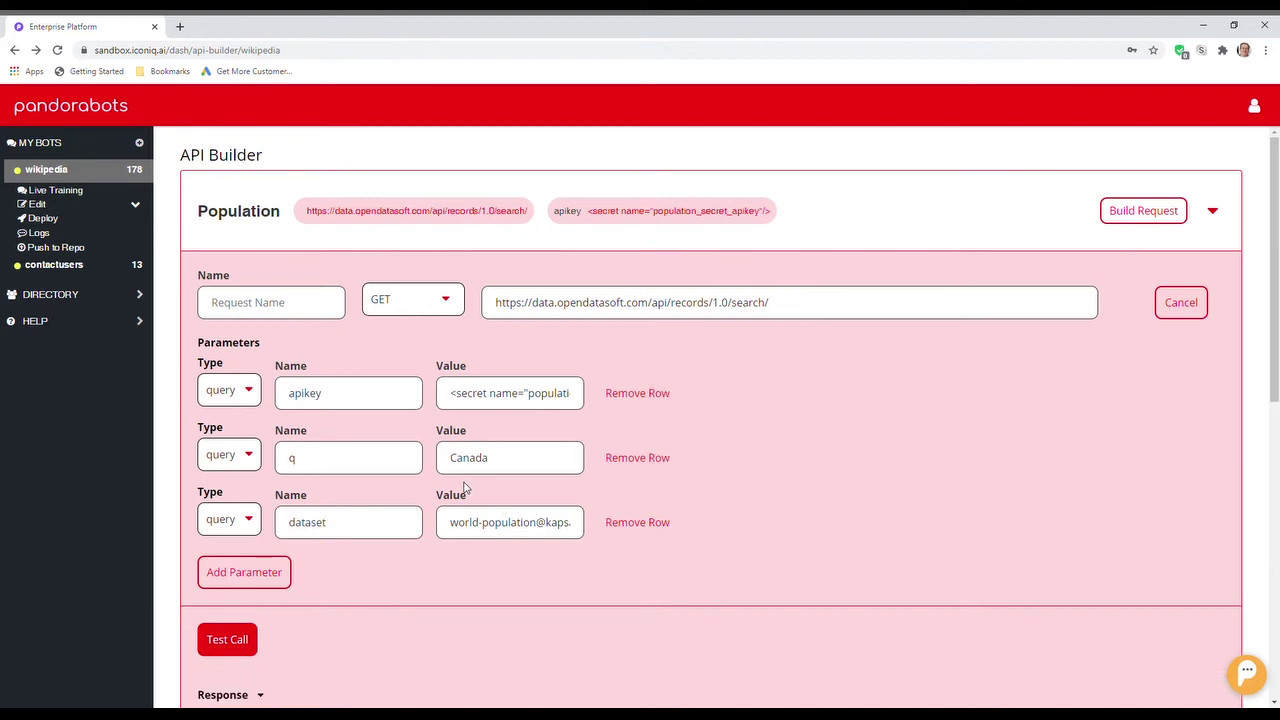
{"action": "scroll", "coordinate": [464, 487], "scroll_direction": "down", "scroll_amount": 4}
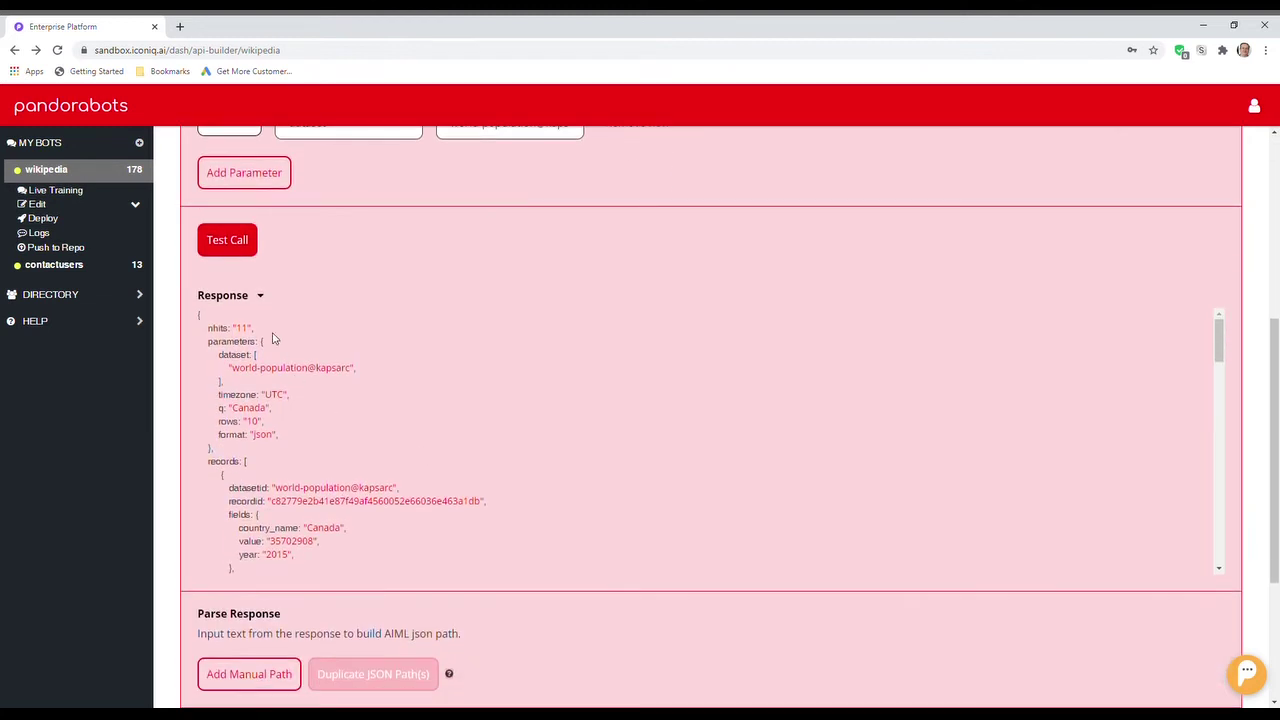
{"action": "scroll", "coordinate": [270, 505], "scroll_direction": "down", "scroll_amount": 1}
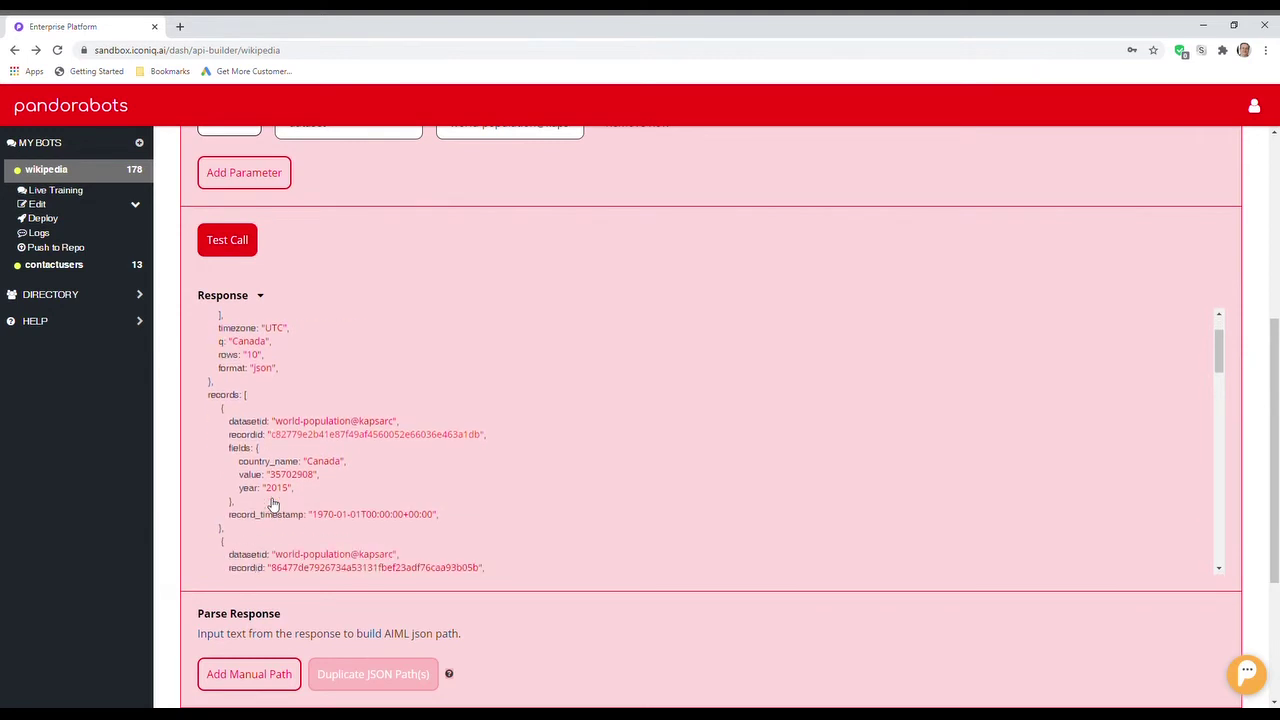
{"action": "scroll", "coordinate": [290, 460], "scroll_direction": "down", "scroll_amount": 2}
{"action": "scroll", "coordinate": [309, 408], "scroll_direction": "up", "scroll_amount": 1}
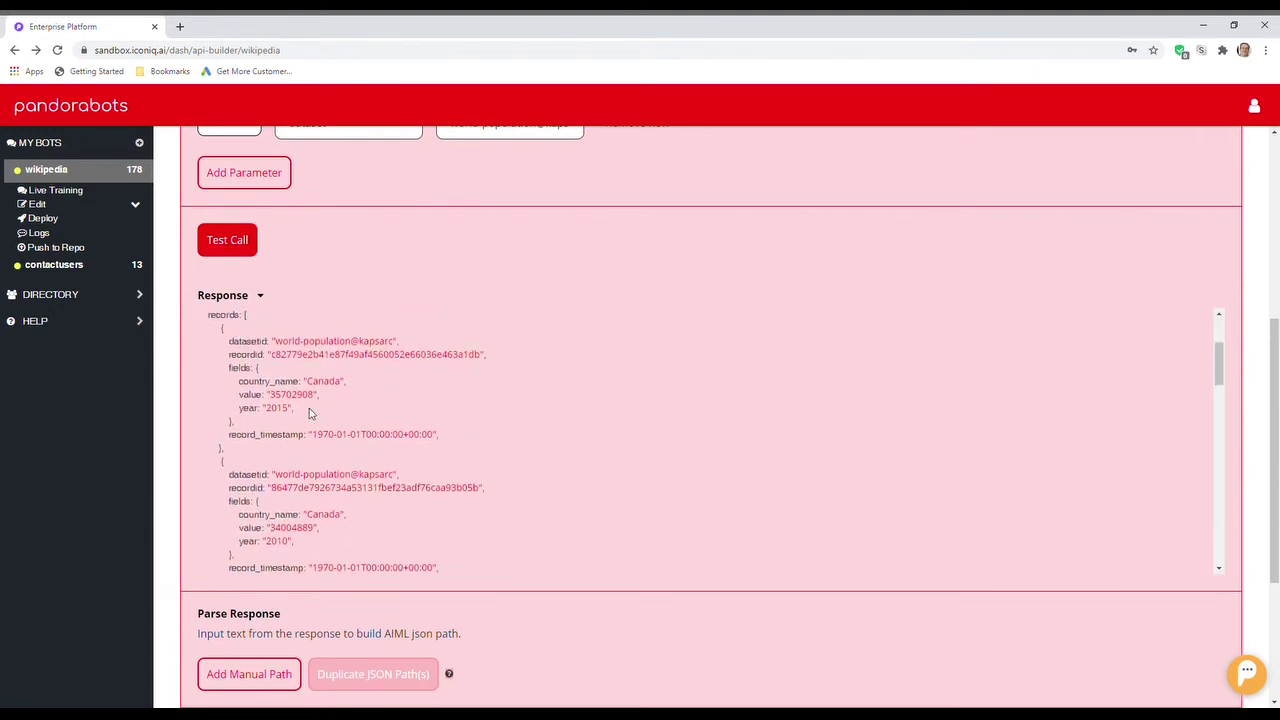
Step: Add a manual JSON path row for parsing the Population request's response
{"action": "scroll", "coordinate": [309, 408], "scroll_direction": "up", "scroll_amount": 1}
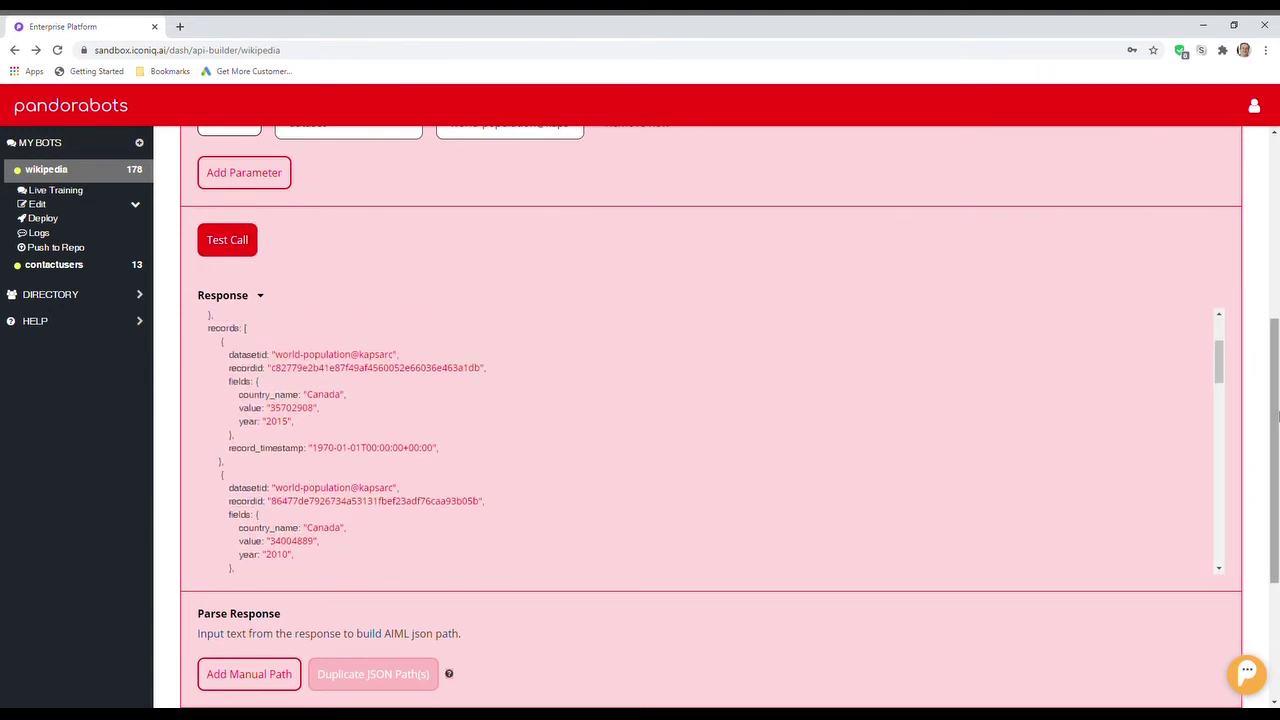
{"action": "left_click_drag", "start_coordinate": [1276, 410], "coordinate": [1276, 500]}
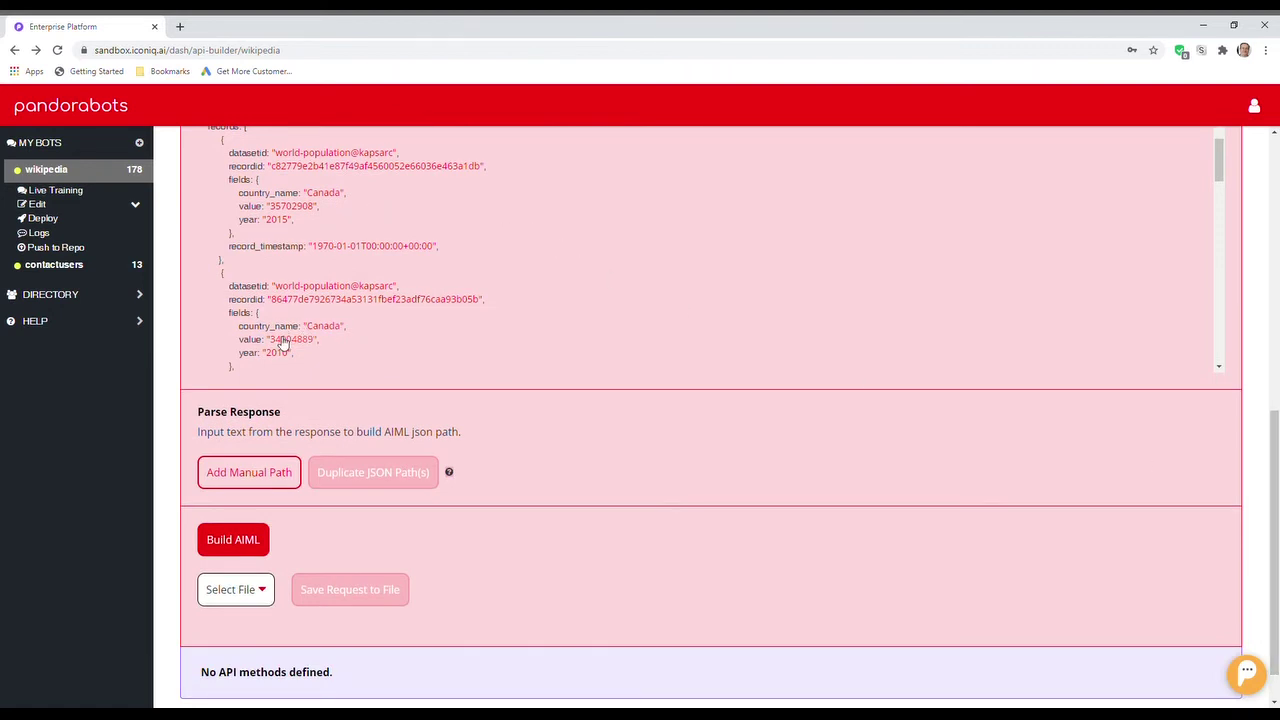
{"action": "left_click", "coordinate": [239, 477]}
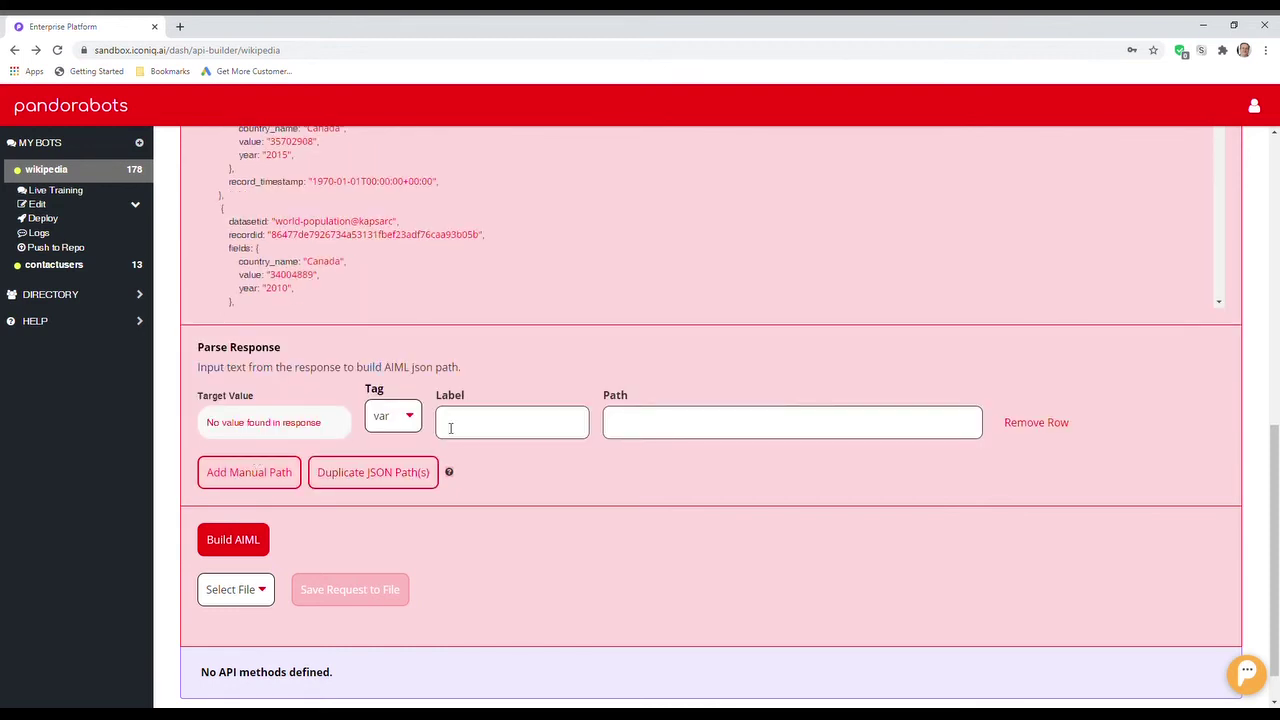
{"action": "left_click", "coordinate": [645, 430]}
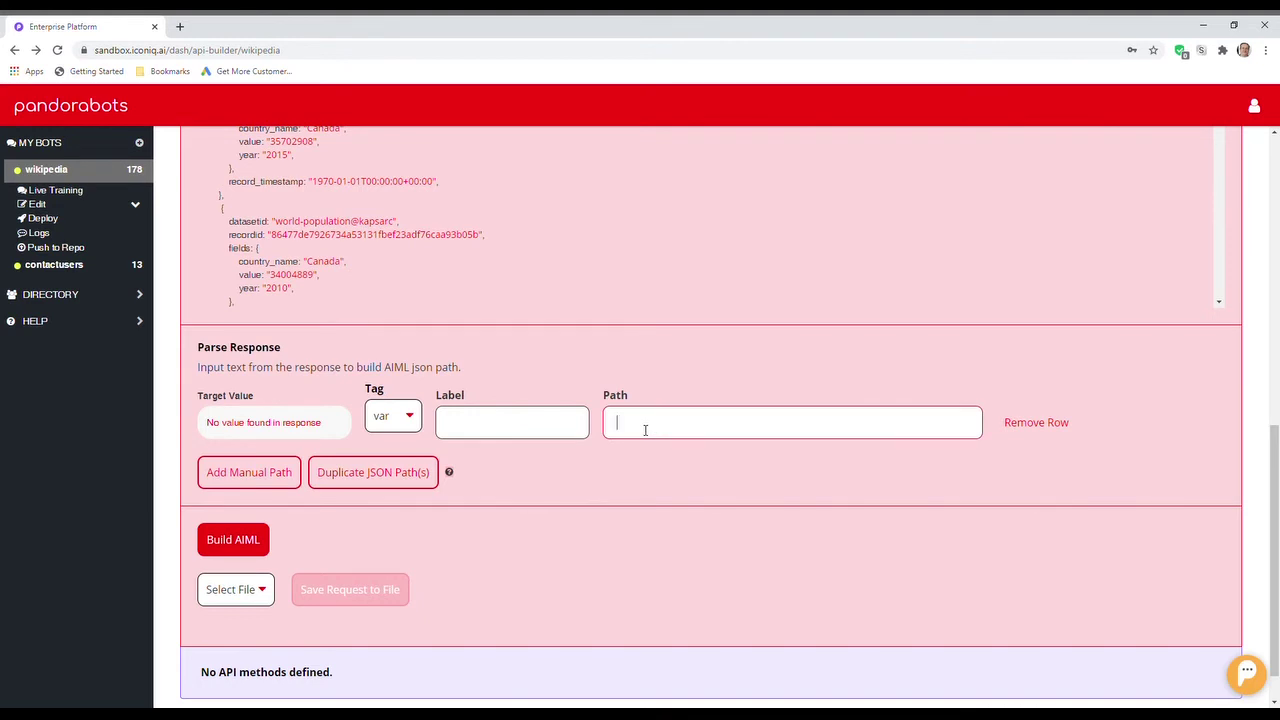
{"action": "type", "text": "<jsonpath><path>weathe</path><get var=\"weather_response\"/></jsonpath>"}
{"action": "left_click", "coordinate": [546, 427]}
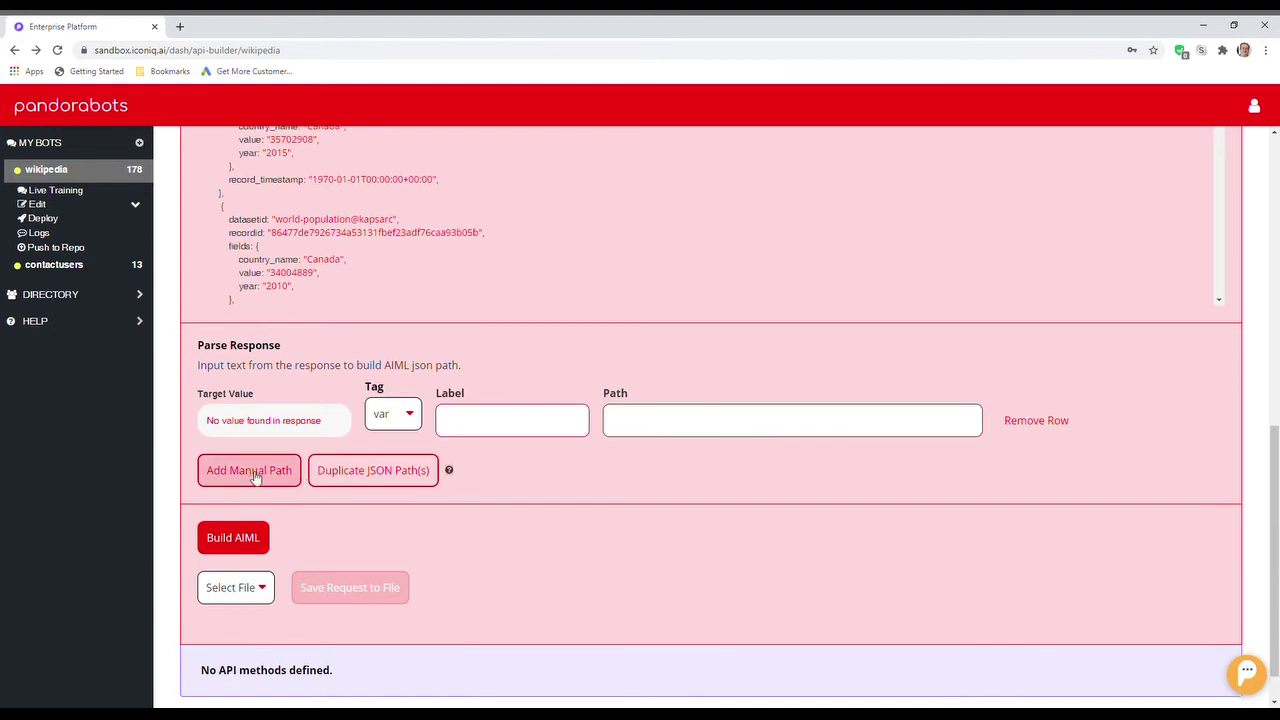
Step: Build the AIML for the Population request and list the files it can be saved to
{"action": "scroll", "coordinate": [256, 480], "scroll_direction": "down", "scroll_amount": 1}
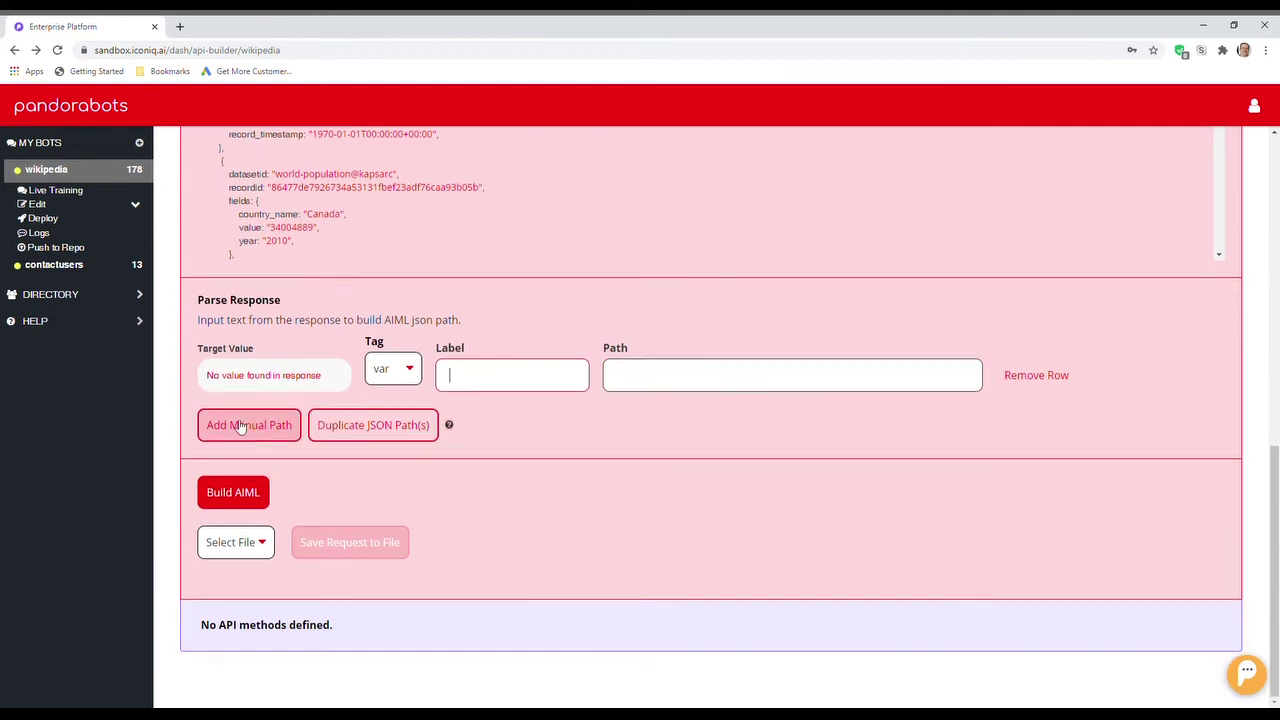
{"action": "left_click", "coordinate": [236, 493]}
{"action": "scroll", "coordinate": [240, 494], "scroll_direction": "down", "scroll_amount": 2}
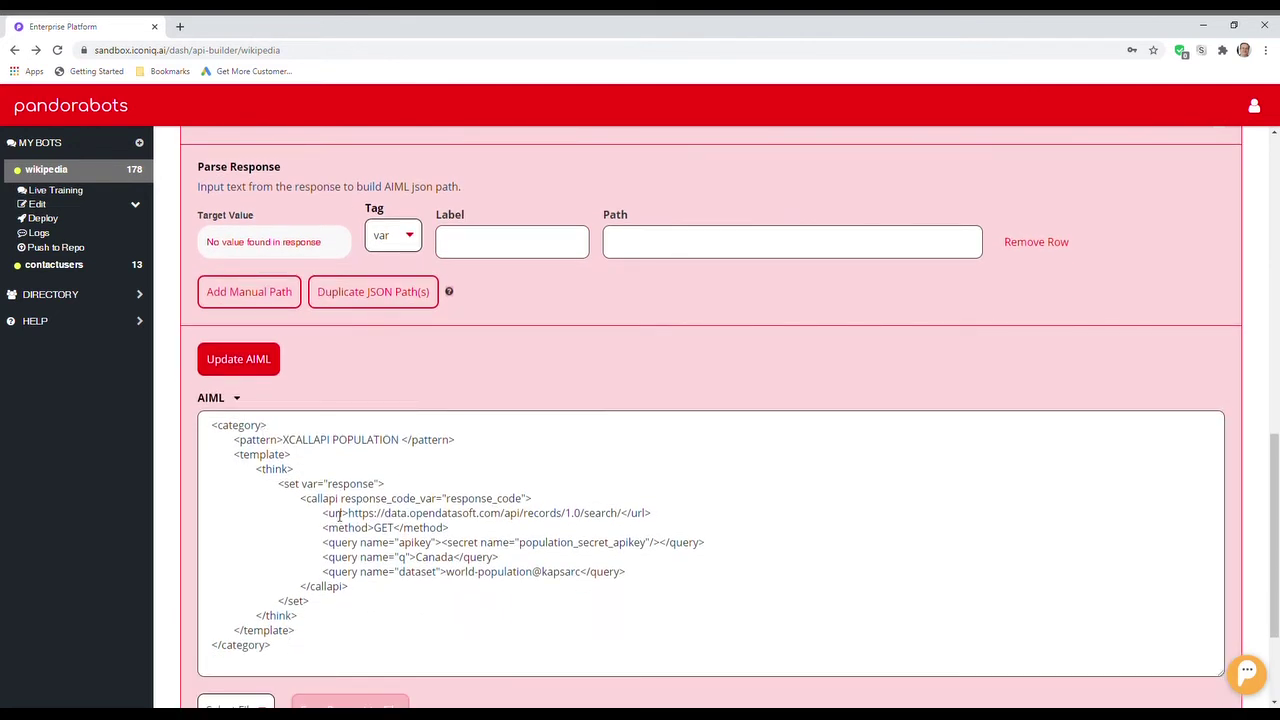
{"action": "scroll", "coordinate": [340, 515], "scroll_direction": "down", "scroll_amount": 1}
{"action": "left_click", "coordinate": [240, 646]}
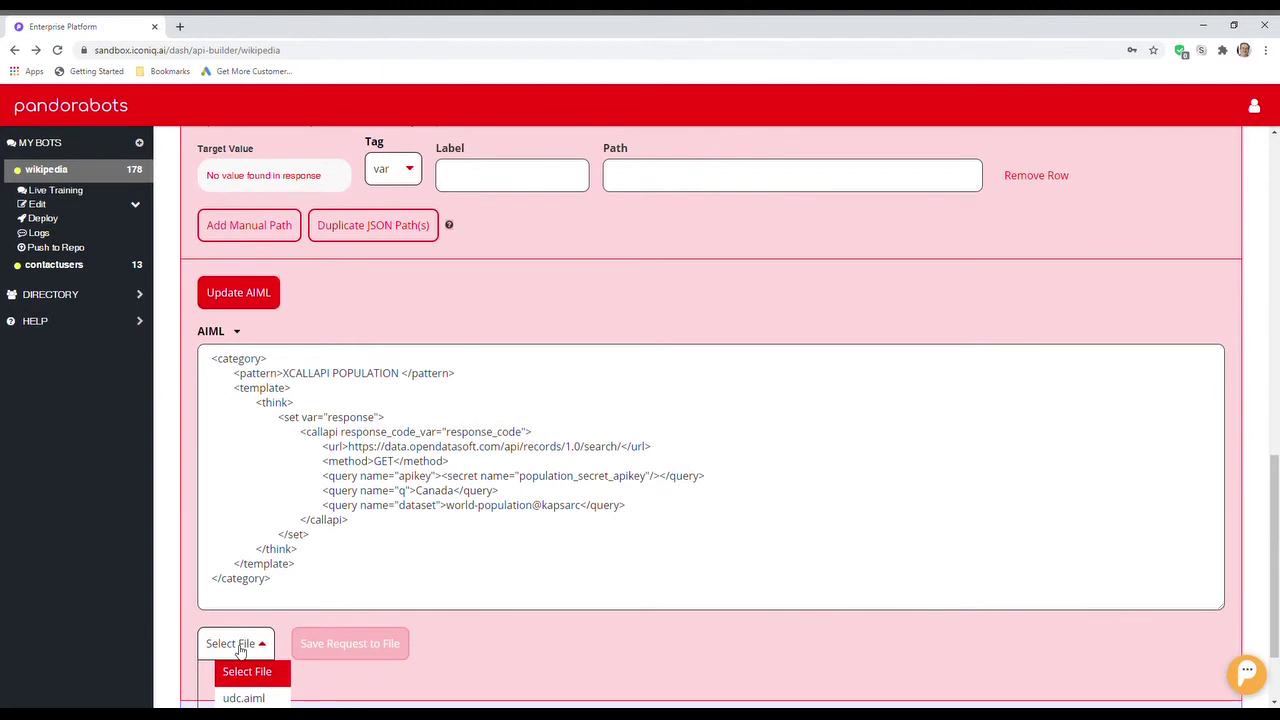
{"action": "scroll", "coordinate": [240, 650], "scroll_direction": "down", "scroll_amount": 2}
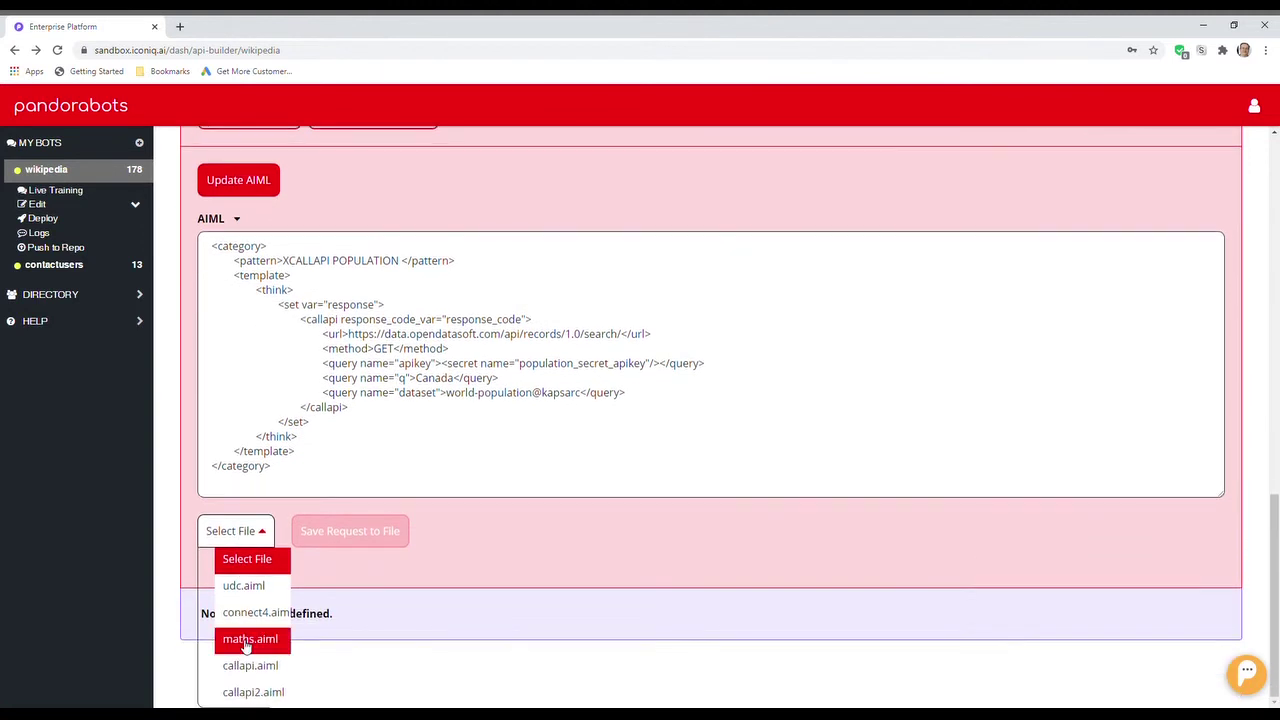
Step: Select the Canada value of the q query in the generated AIML and compare the code with the response and request parameters
{"action": "left_click", "coordinate": [409, 477]}
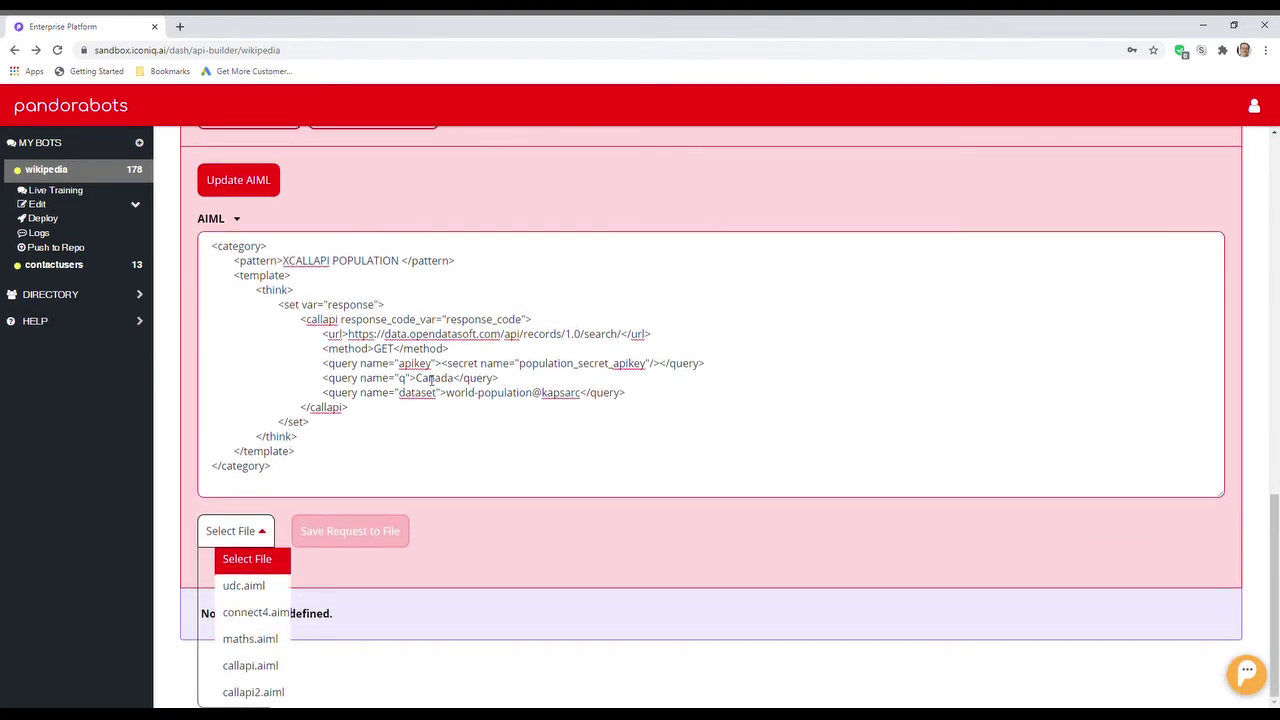
{"action": "left_click_drag", "start_coordinate": [415, 379], "coordinate": [458, 383]}
{"action": "scroll", "coordinate": [466, 443], "scroll_direction": "up", "scroll_amount": 5}
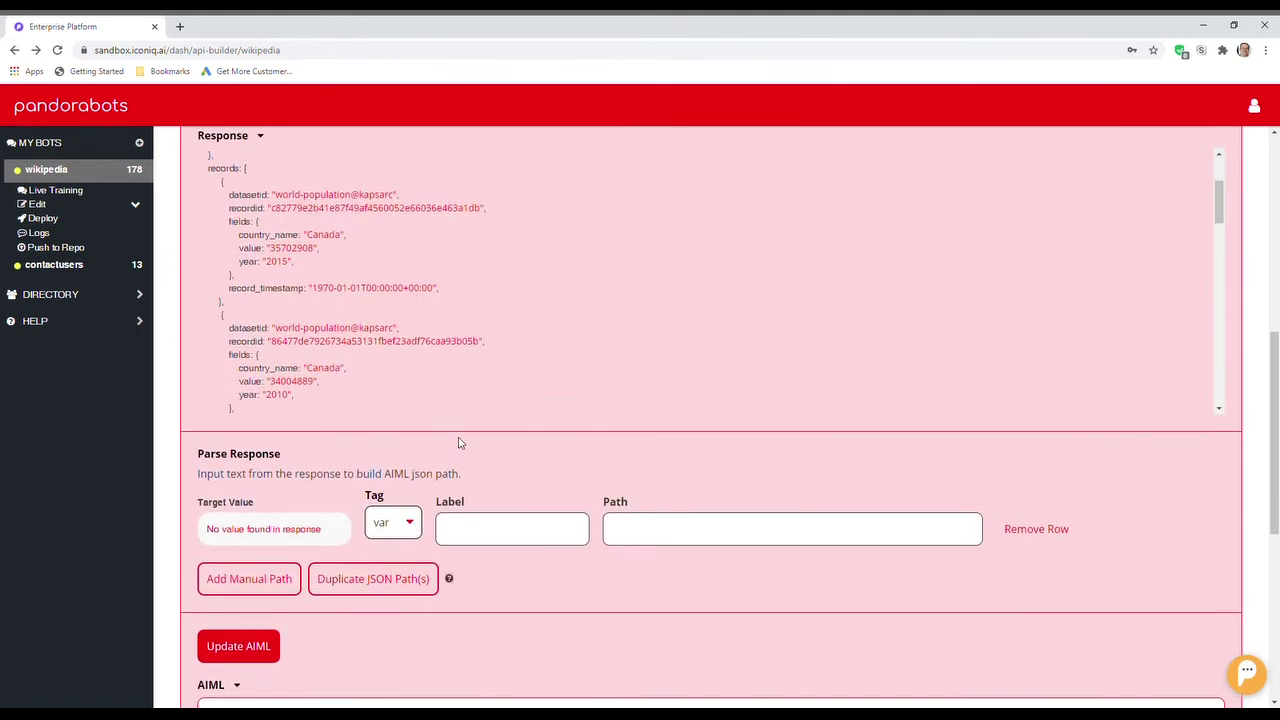
{"action": "scroll", "coordinate": [462, 443], "scroll_direction": "down", "scroll_amount": 4}
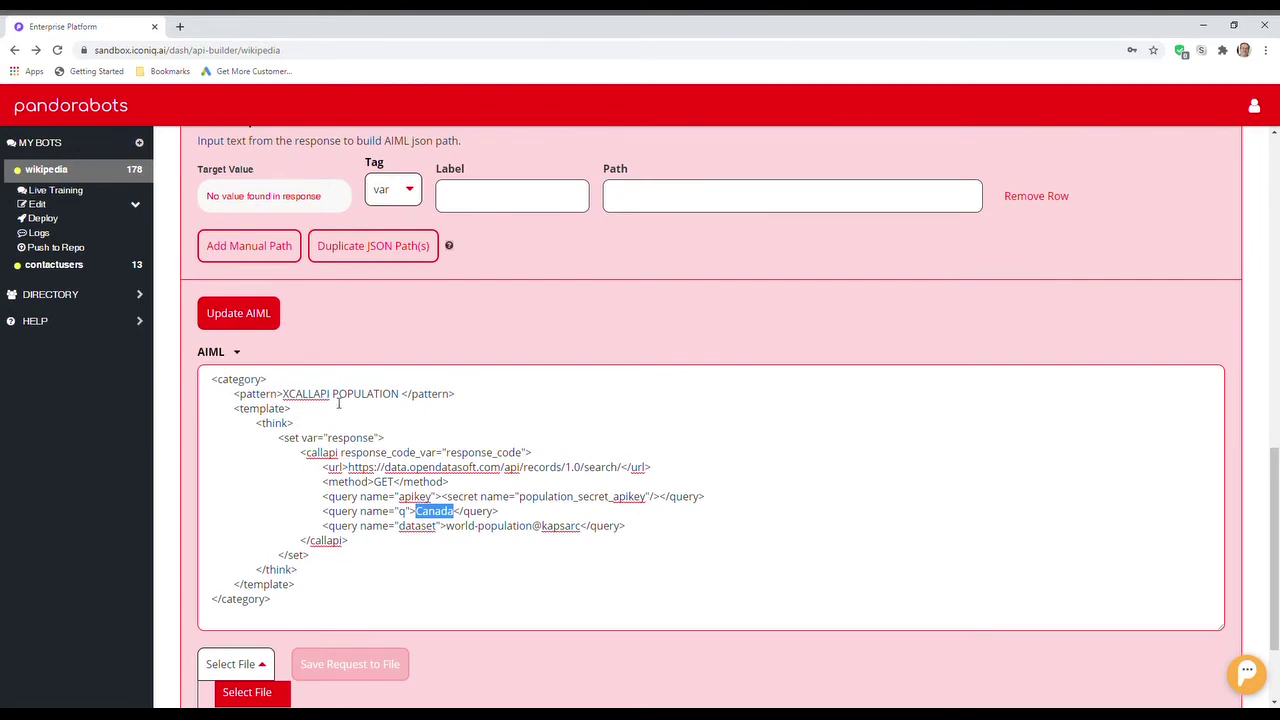
{"action": "scroll", "coordinate": [296, 430], "scroll_direction": "up", "scroll_amount": 7}
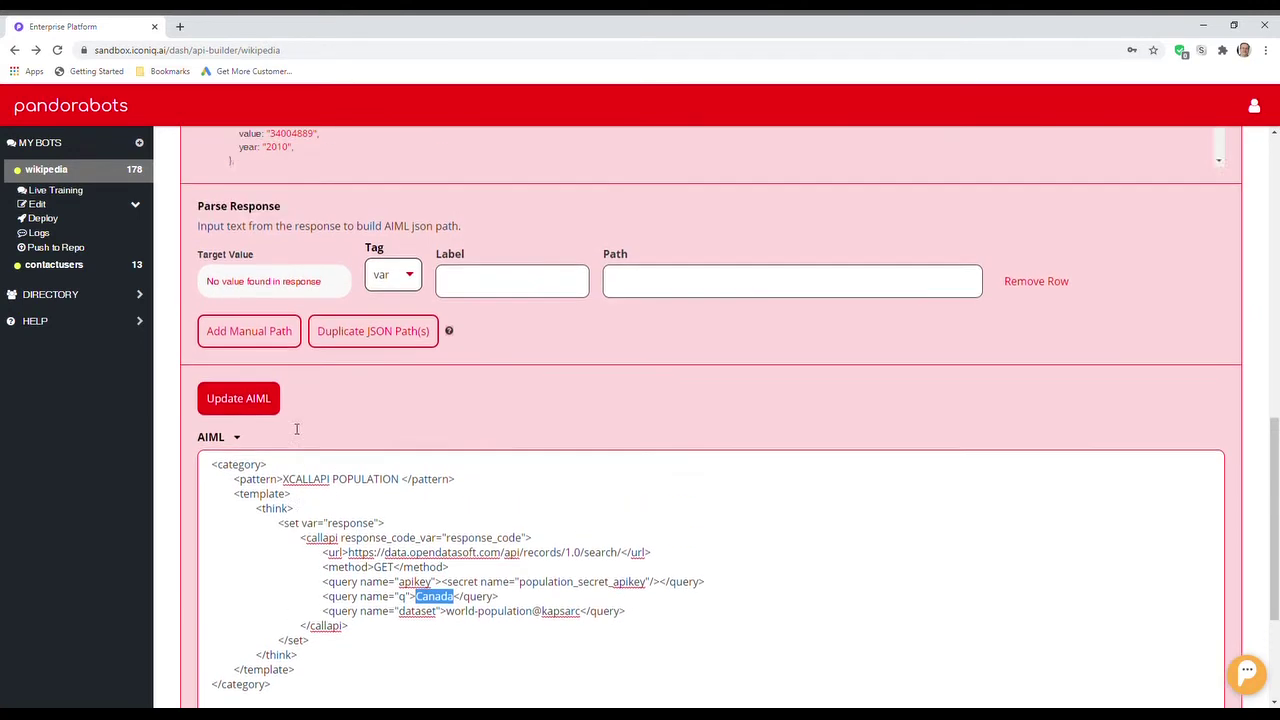
{"action": "scroll", "coordinate": [296, 430], "scroll_direction": "up", "scroll_amount": 3}
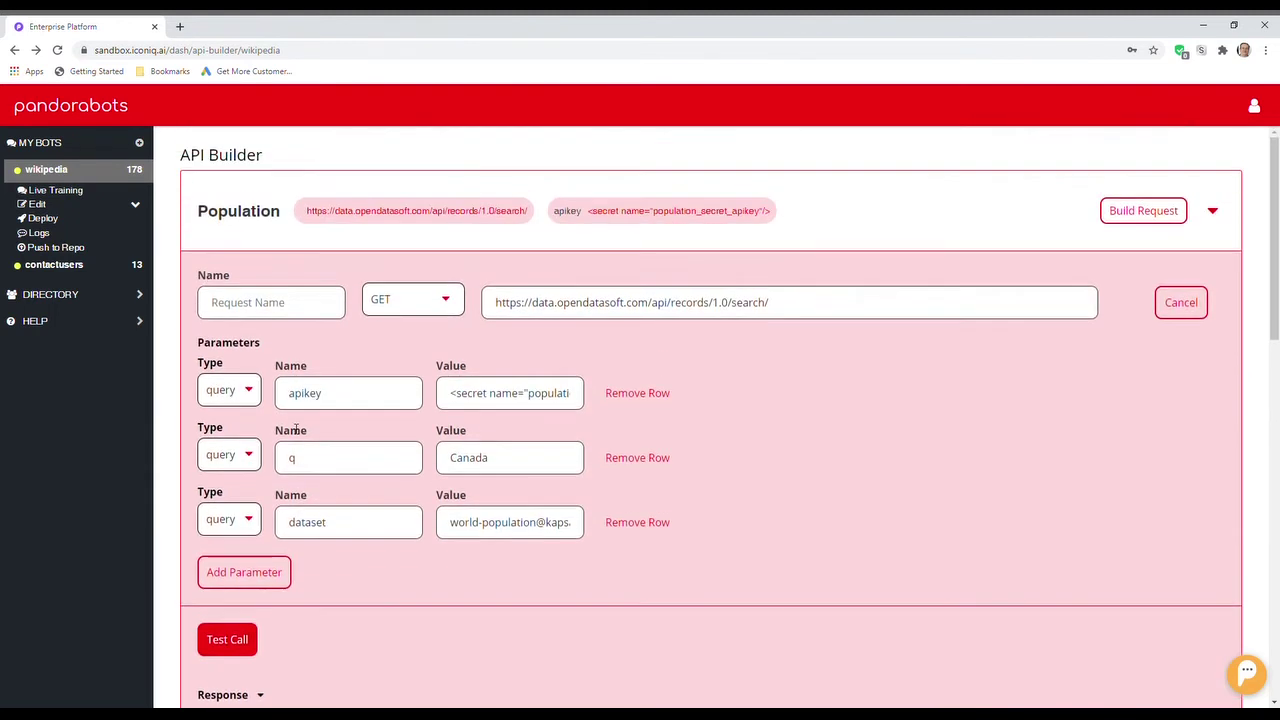
Step: Choose GET as the Population request's method and highlight the matching method line in the generated AIML
{"action": "left_click", "coordinate": [454, 302]}
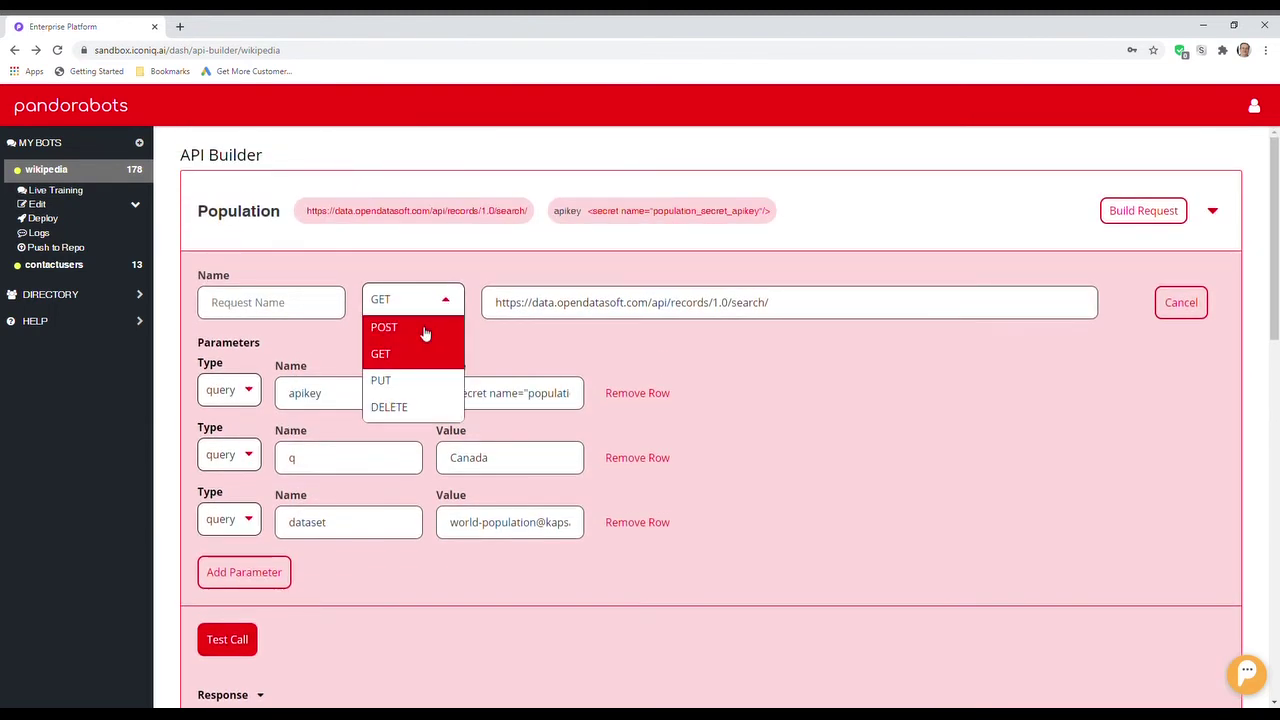
{"action": "left_click", "coordinate": [396, 353]}
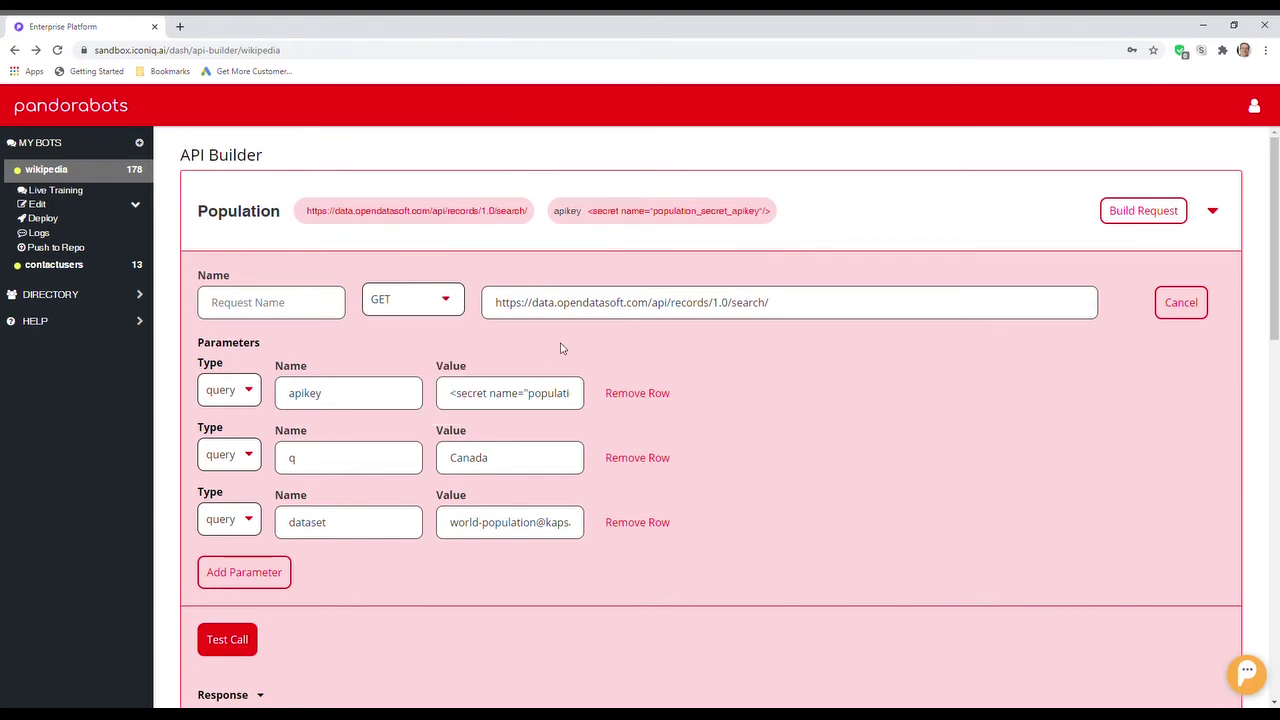
{"action": "scroll", "coordinate": [563, 349], "scroll_direction": "down", "scroll_amount": 9}
{"action": "scroll", "coordinate": [566, 349], "scroll_direction": "down", "scroll_amount": 3}
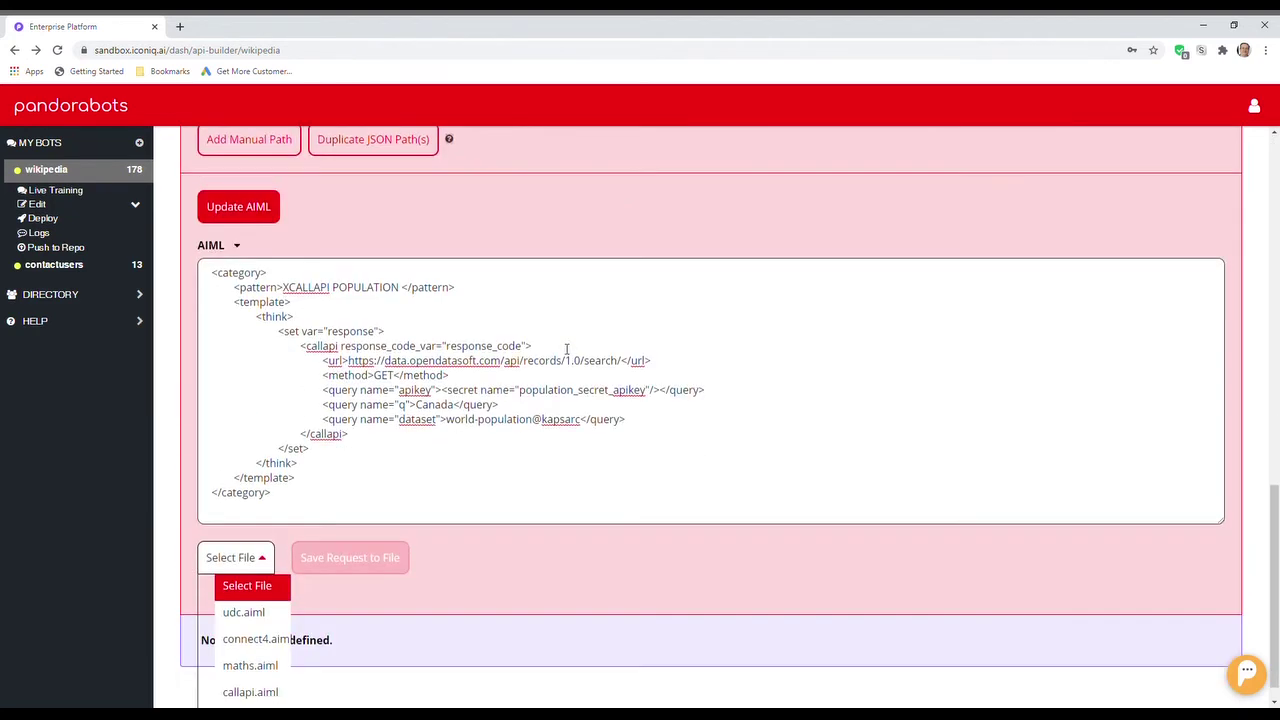
{"action": "left_click_drag", "start_coordinate": [324, 377], "coordinate": [456, 379]}
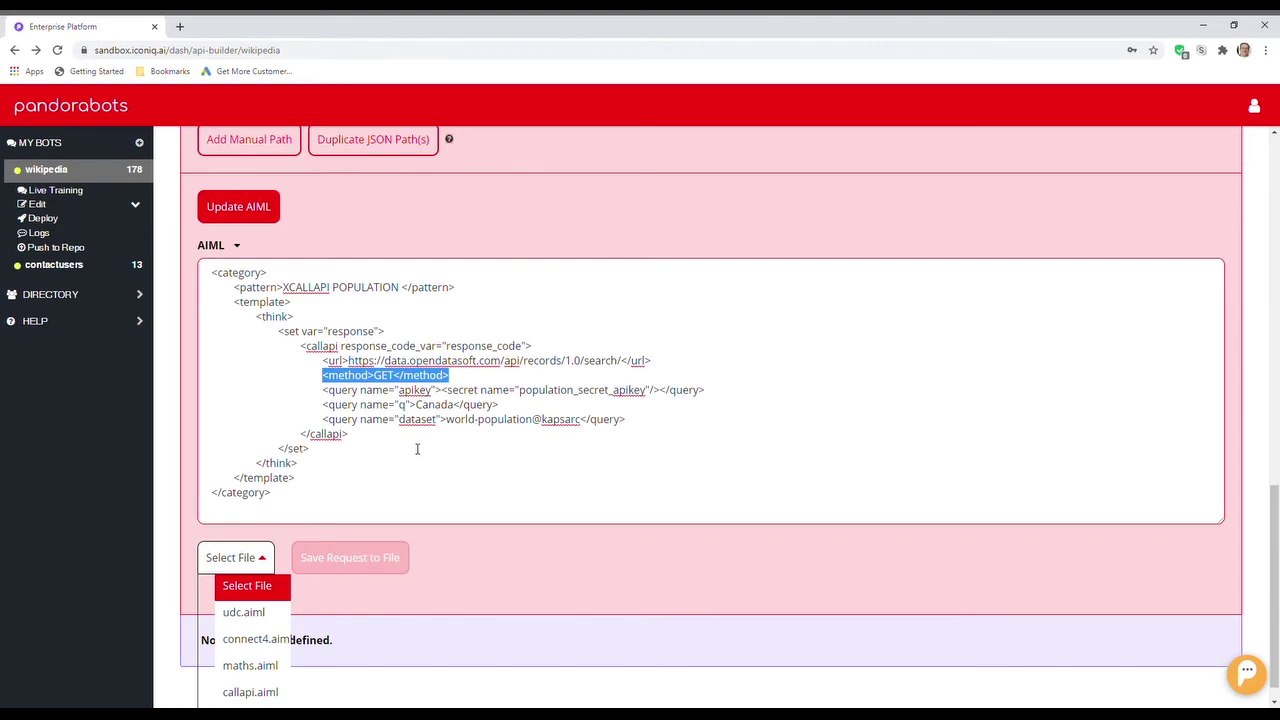
Step: Review the Population request's parameters, and open the wikipedia bot's code editor
{"action": "scroll", "coordinate": [405, 461], "scroll_direction": "up", "scroll_amount": 10}
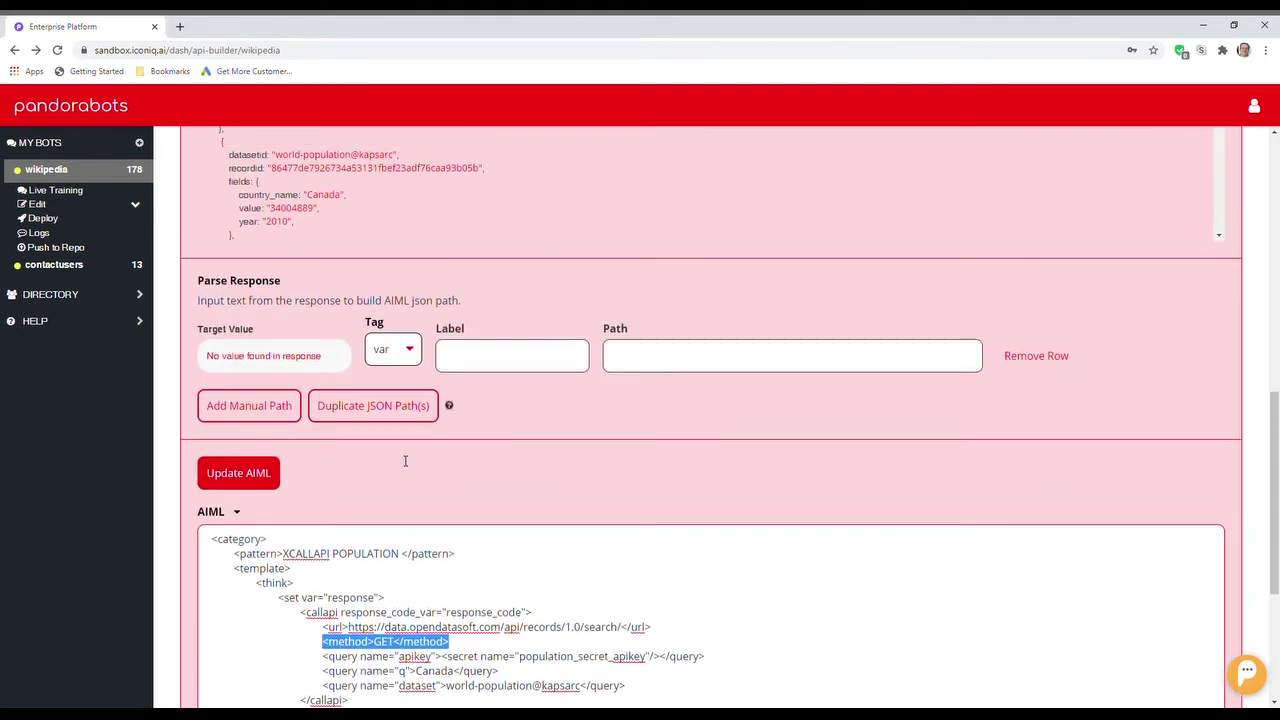
{"action": "scroll", "coordinate": [398, 460], "scroll_direction": "down", "scroll_amount": 2}
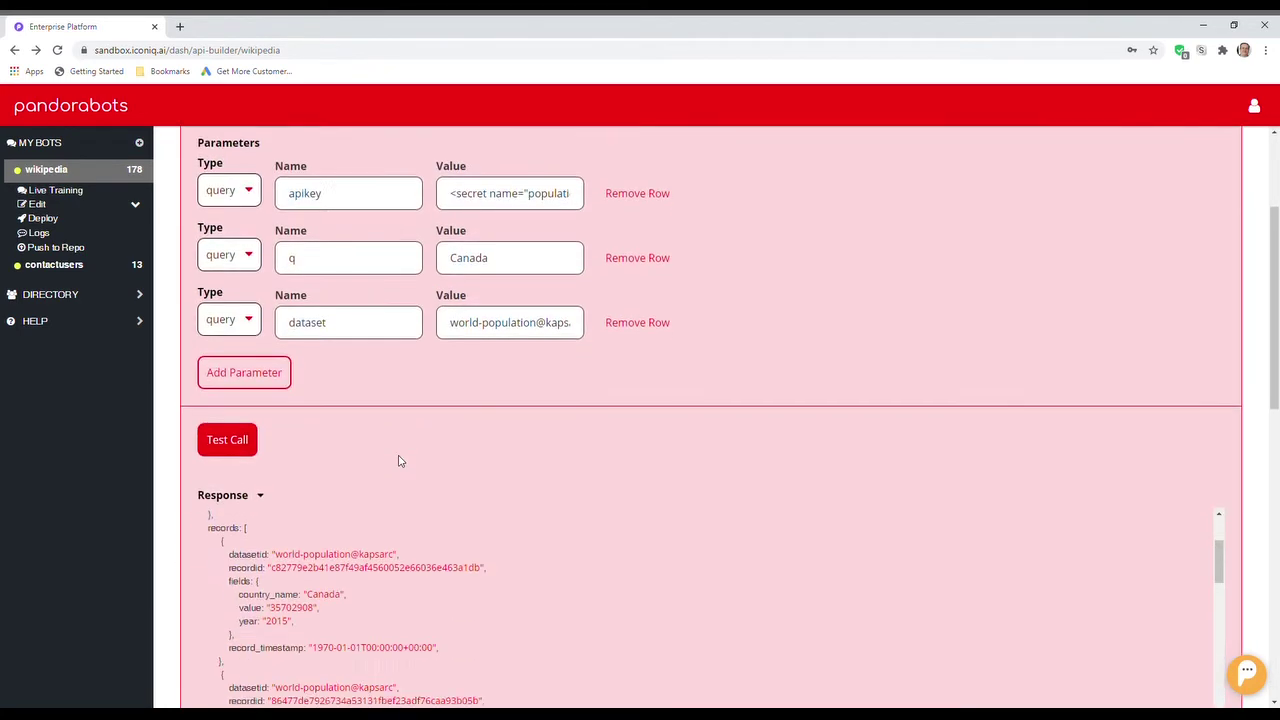
{"action": "scroll", "coordinate": [398, 460], "scroll_direction": "up", "scroll_amount": 2}
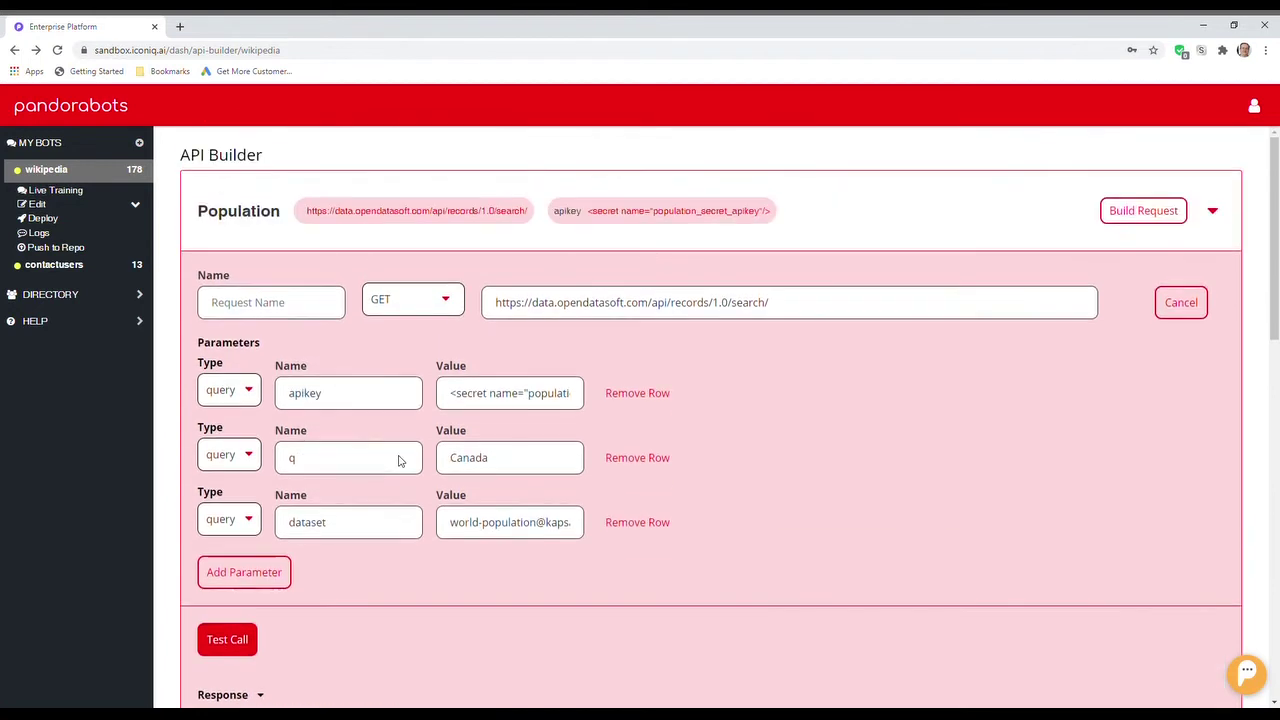
{"action": "left_click", "coordinate": [42, 206]}
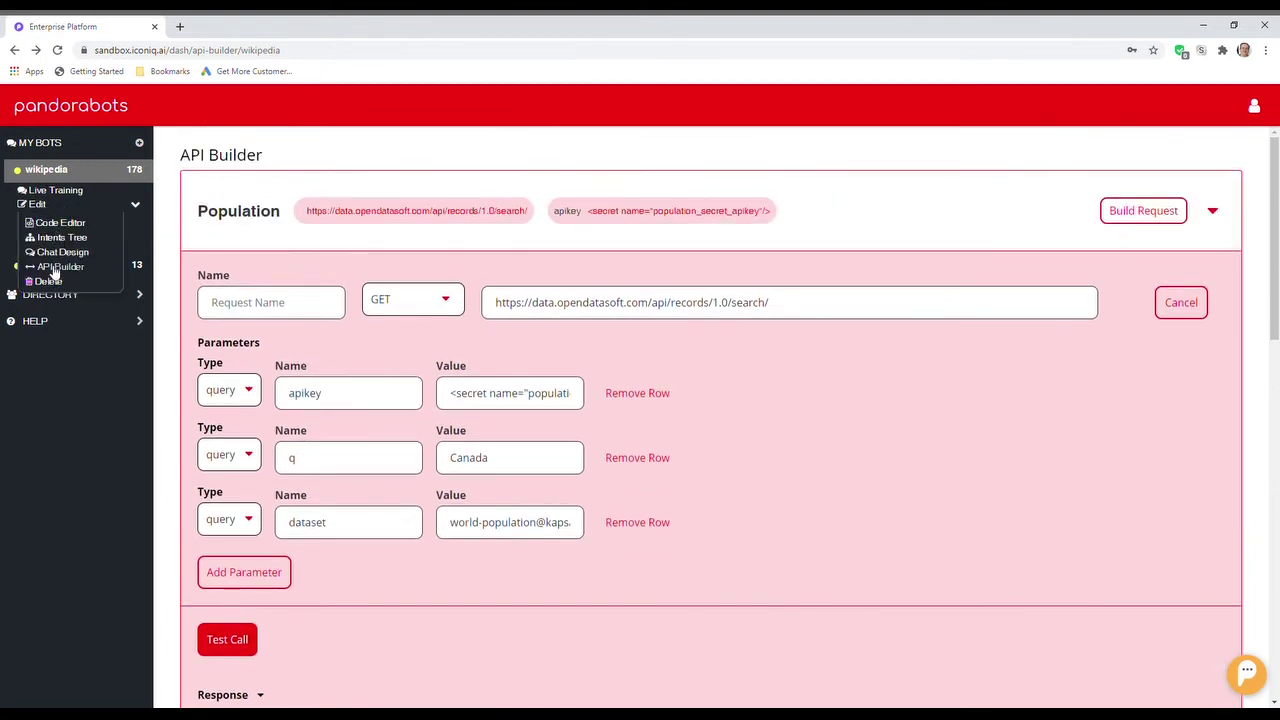
{"action": "left_click", "coordinate": [45, 224]}
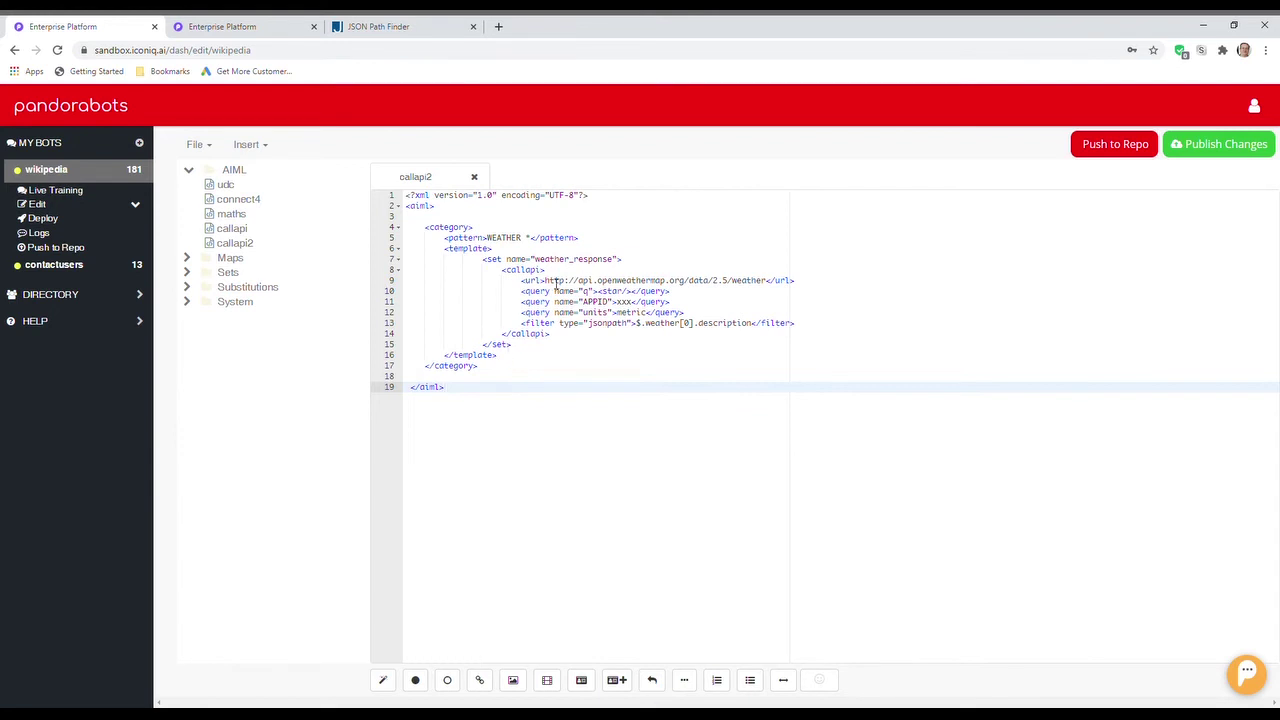
Step: Add the line <method>GET</method> below the url line in the WEATHER category of callapi2 and save the file
{"action": "left_click", "coordinate": [802, 284]}
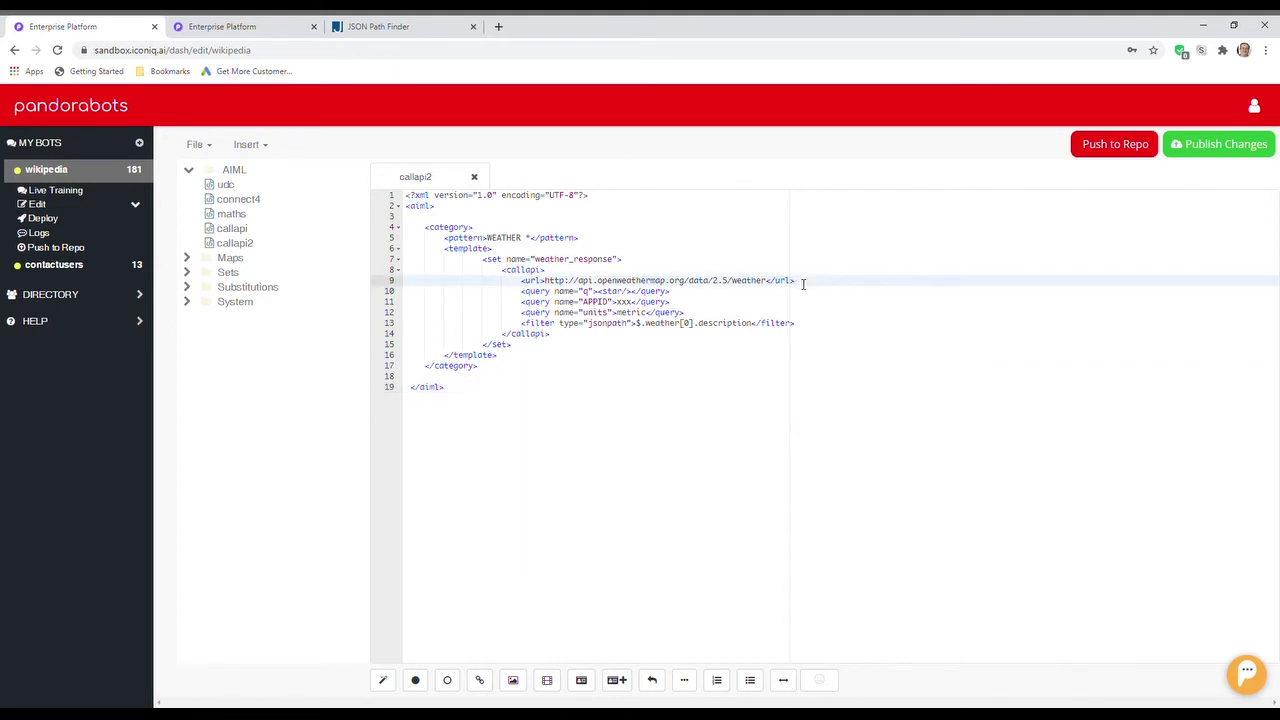
{"action": "key", "text": "Return"}
{"action": "type", "text": "<mth"}
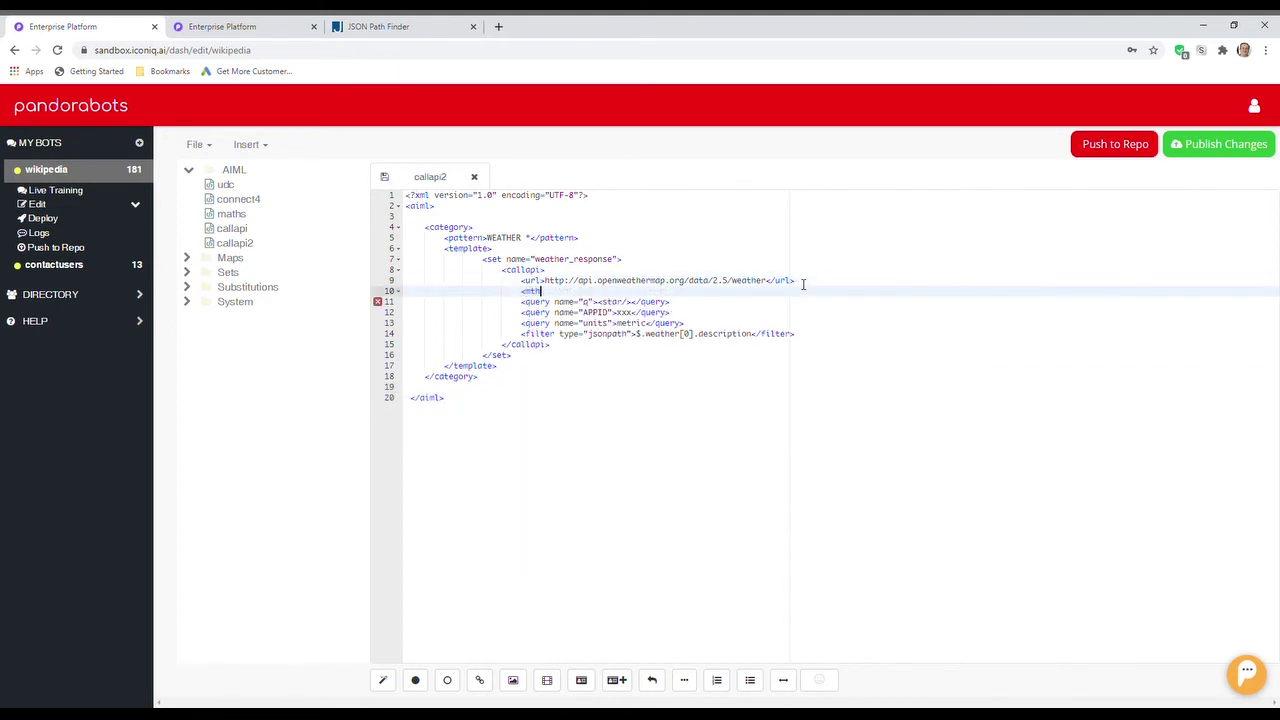
{"action": "type", "text": "od>"}
{"action": "key", "text": "Left"}
{"action": "key", "text": "Left"}
{"action": "type", "text": "e"}
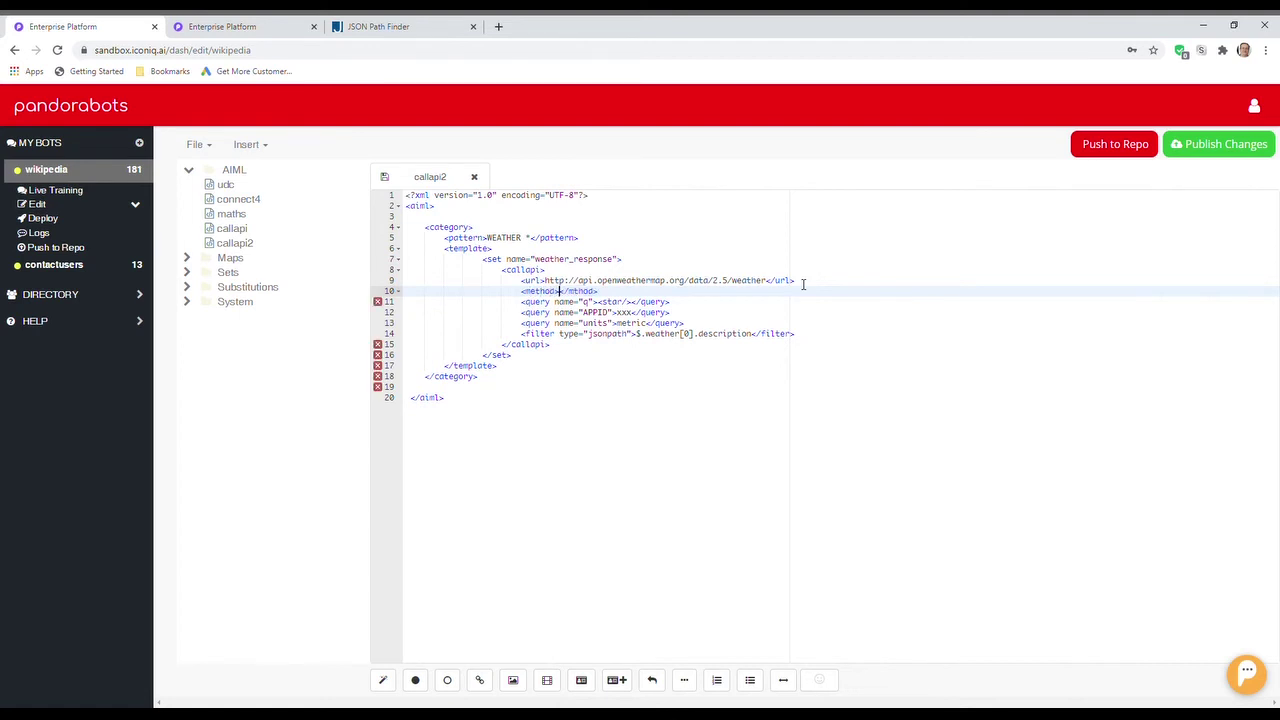
{"action": "type", "text": "GET"}
{"action": "type", "text": "e"}
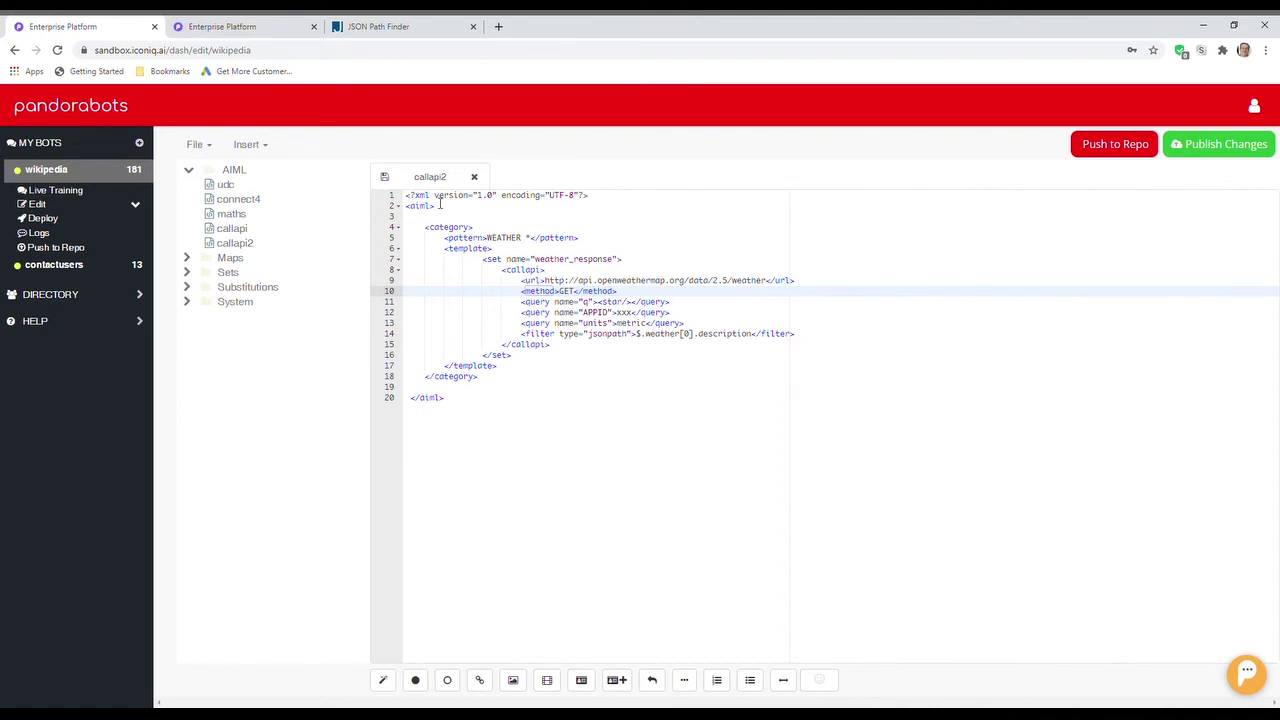
{"action": "left_click", "coordinate": [384, 177]}
Step: Start a new external service for the wikipedia bot from its deployment options and name it weather
{"action": "left_click", "coordinate": [42, 218]}
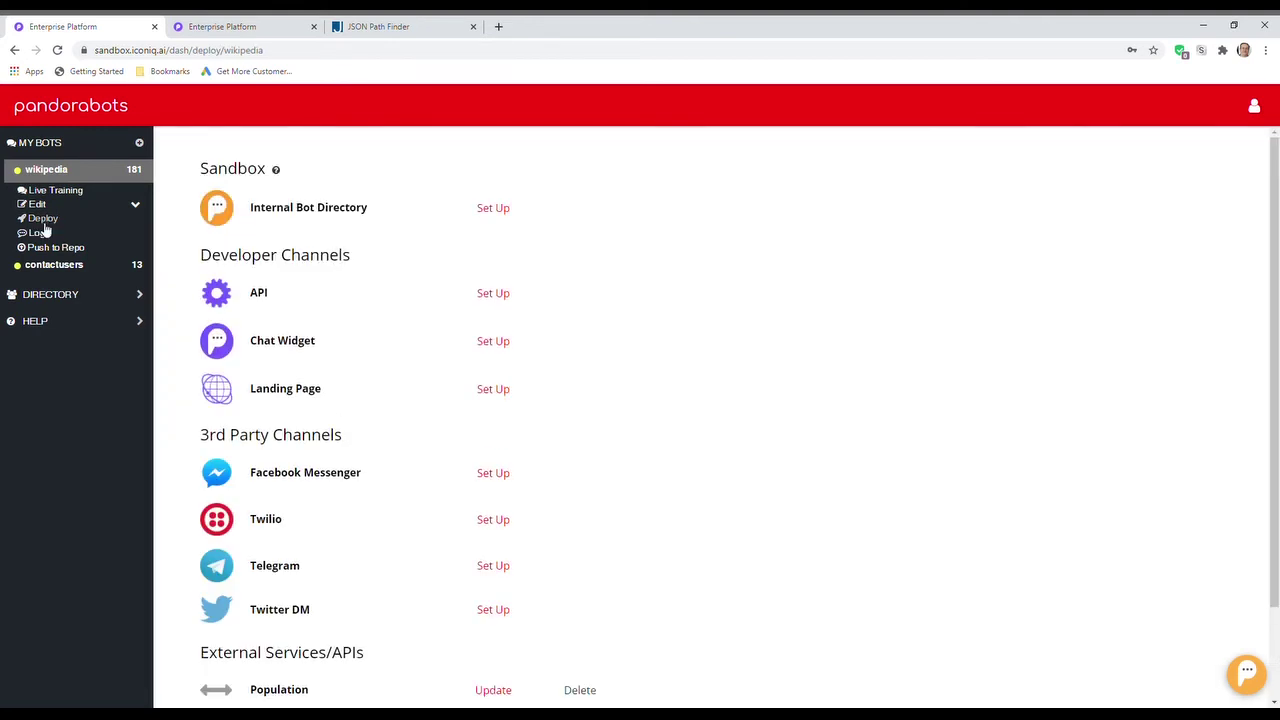
{"action": "scroll", "coordinate": [434, 357], "scroll_direction": "down", "scroll_amount": 2}
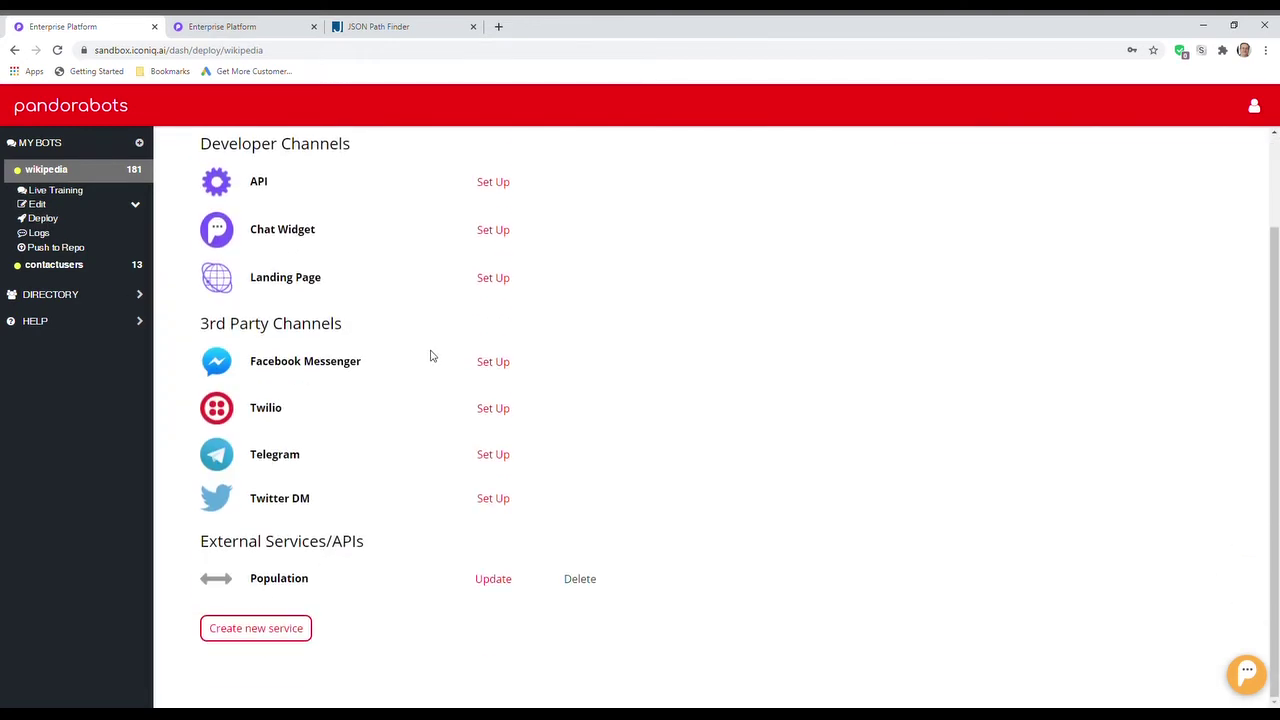
{"action": "left_click", "coordinate": [255, 628]}
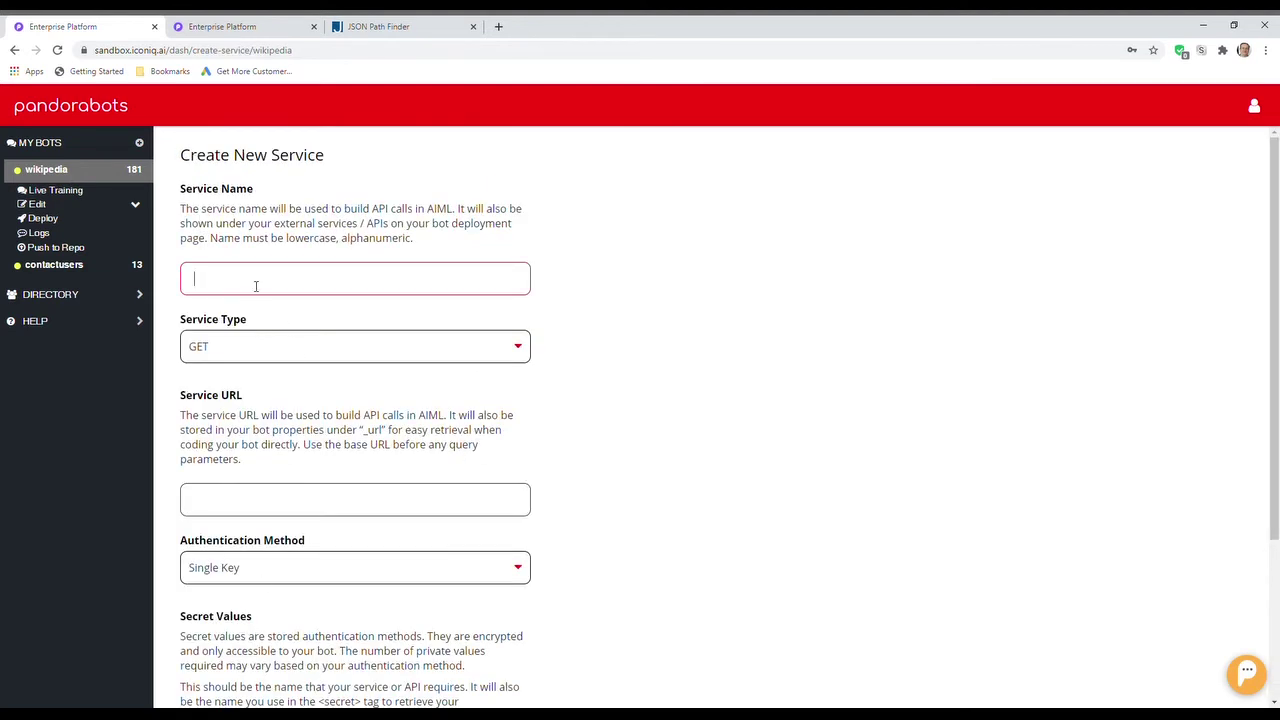
{"action": "type", "text": "weather"}
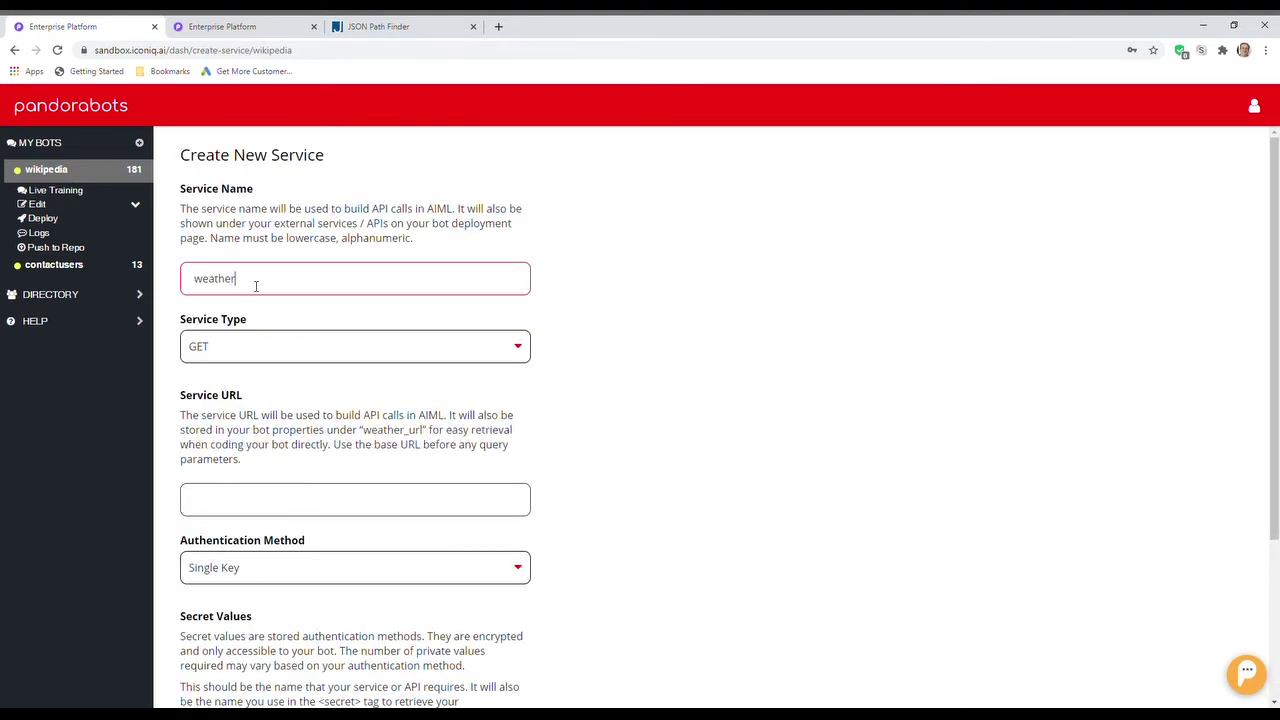
{"action": "scroll", "coordinate": [223, 349], "scroll_direction": "down", "scroll_amount": 2}
{"action": "left_click", "coordinate": [235, 368]}
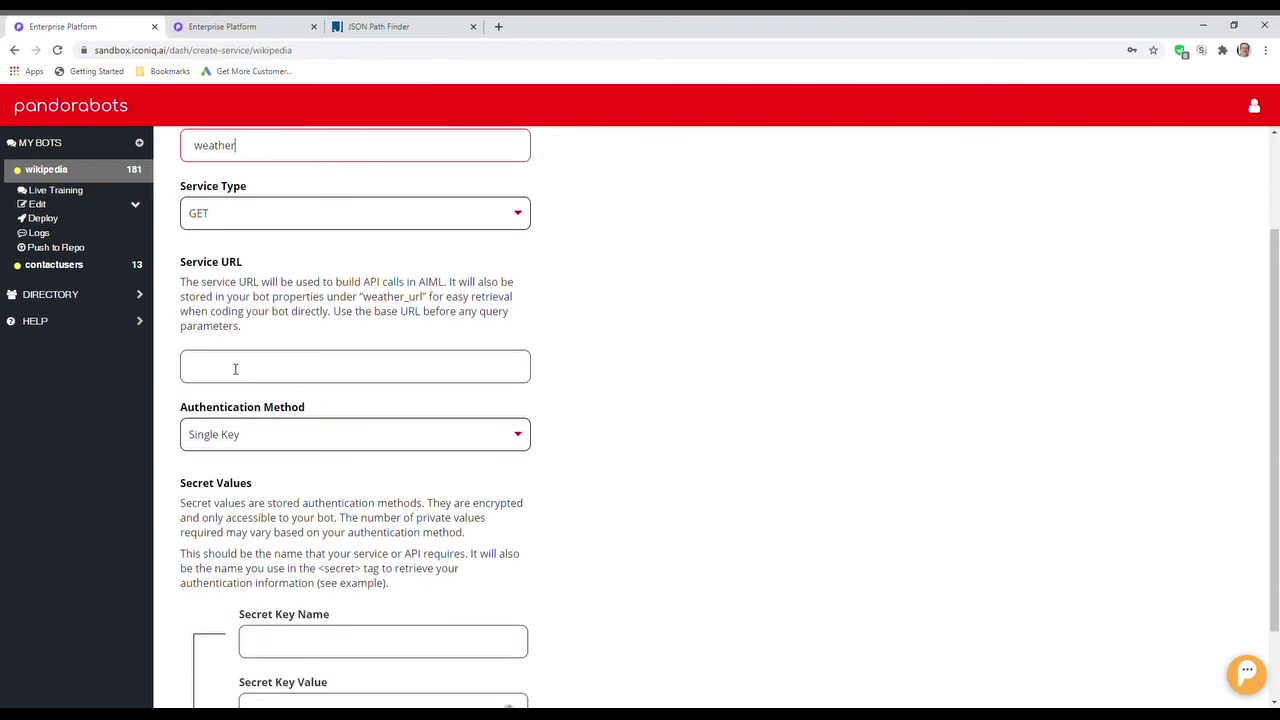
{"action": "key", "text": "alt+Tab"}
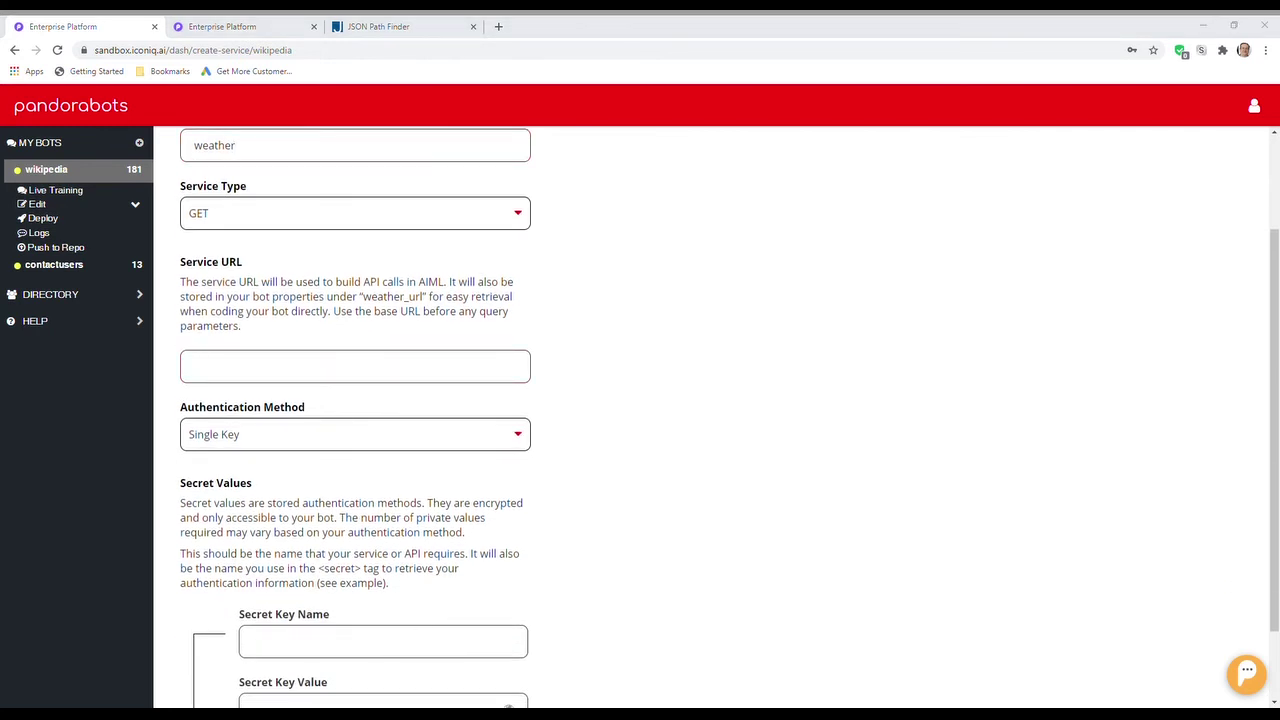
{"action": "key", "text": "alt+Tab"}
{"action": "key", "text": "alt+Tab"}
{"action": "key", "text": "alt+Tab"}
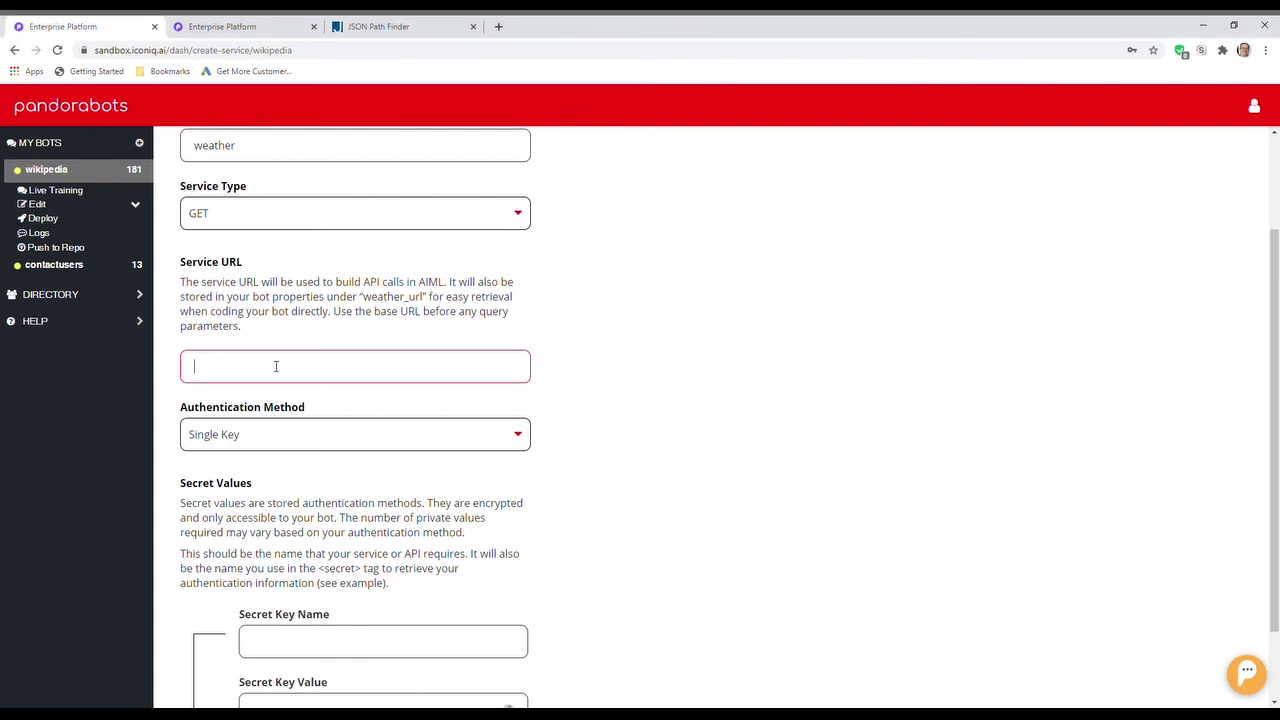
{"action": "type", "text": "http://api.openweathermap.org/data/2.5/weather"}
{"action": "scroll", "coordinate": [245, 350], "scroll_direction": "down", "scroll_amount": 2}
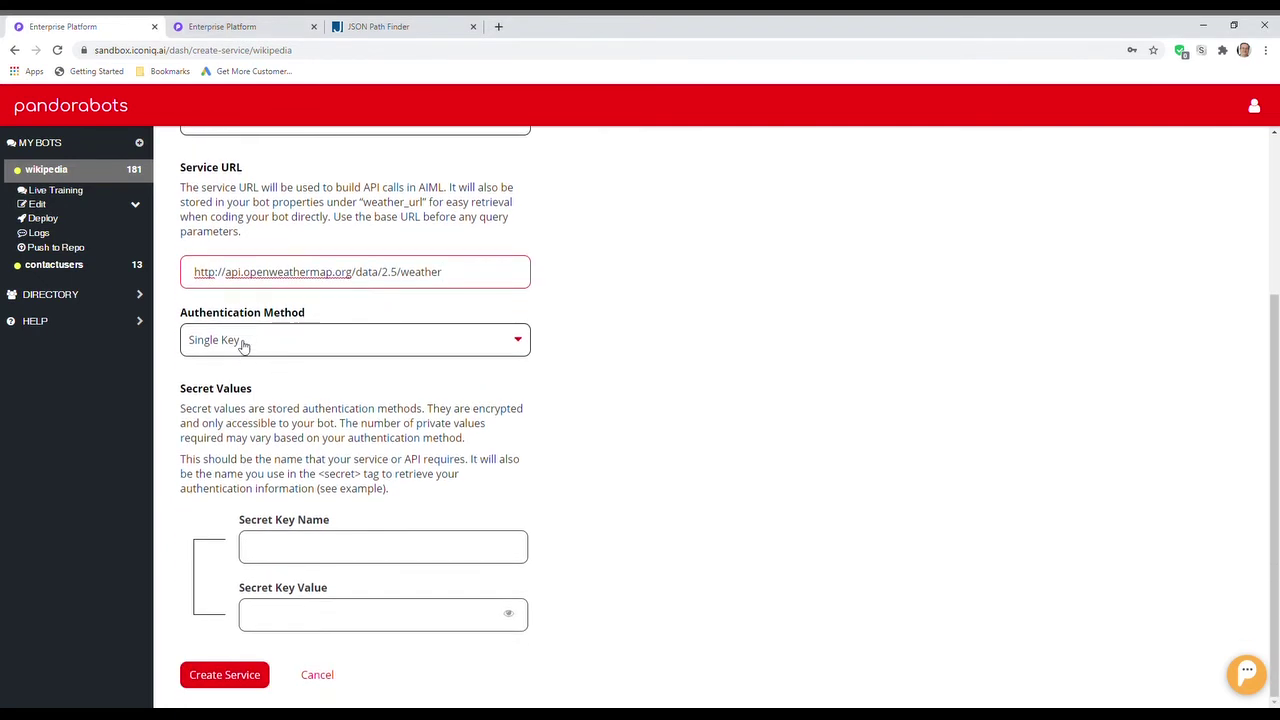
Step: Name the weather service's secret key apikey, paste the API key as its value, and create the service
{"action": "key", "text": "alt+Tab"}
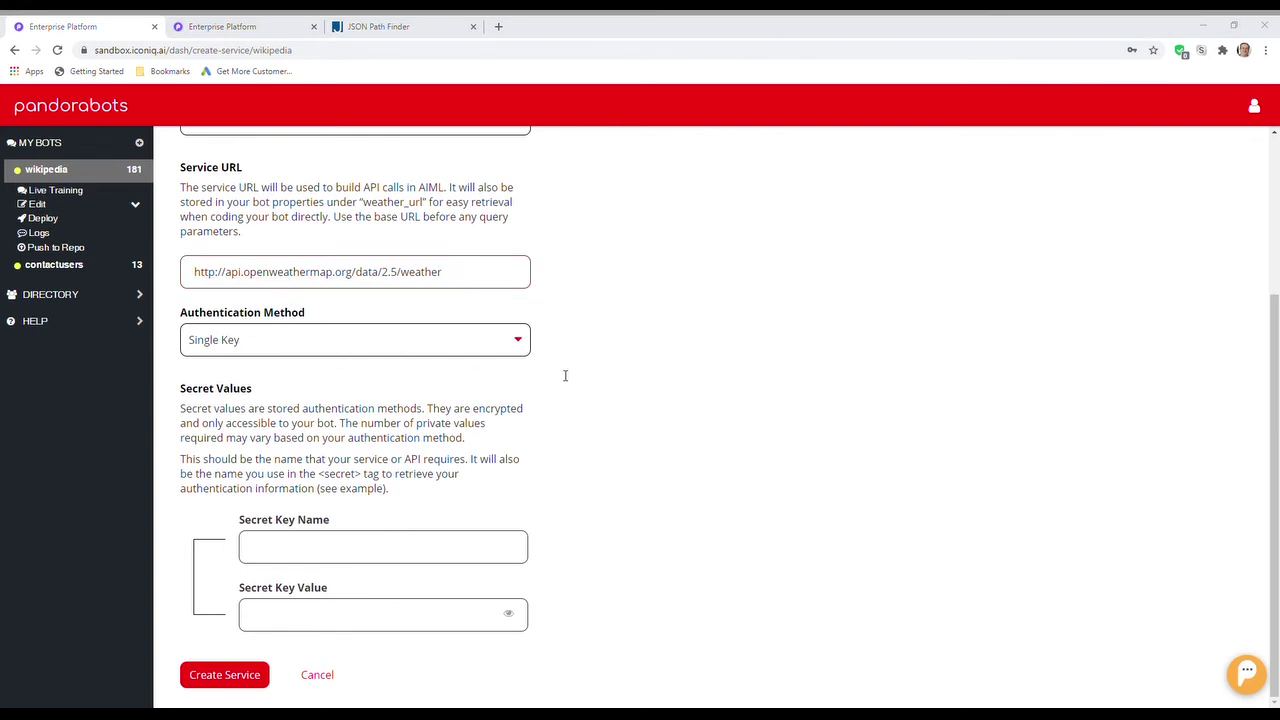
{"action": "key", "text": "alt+Tab"}
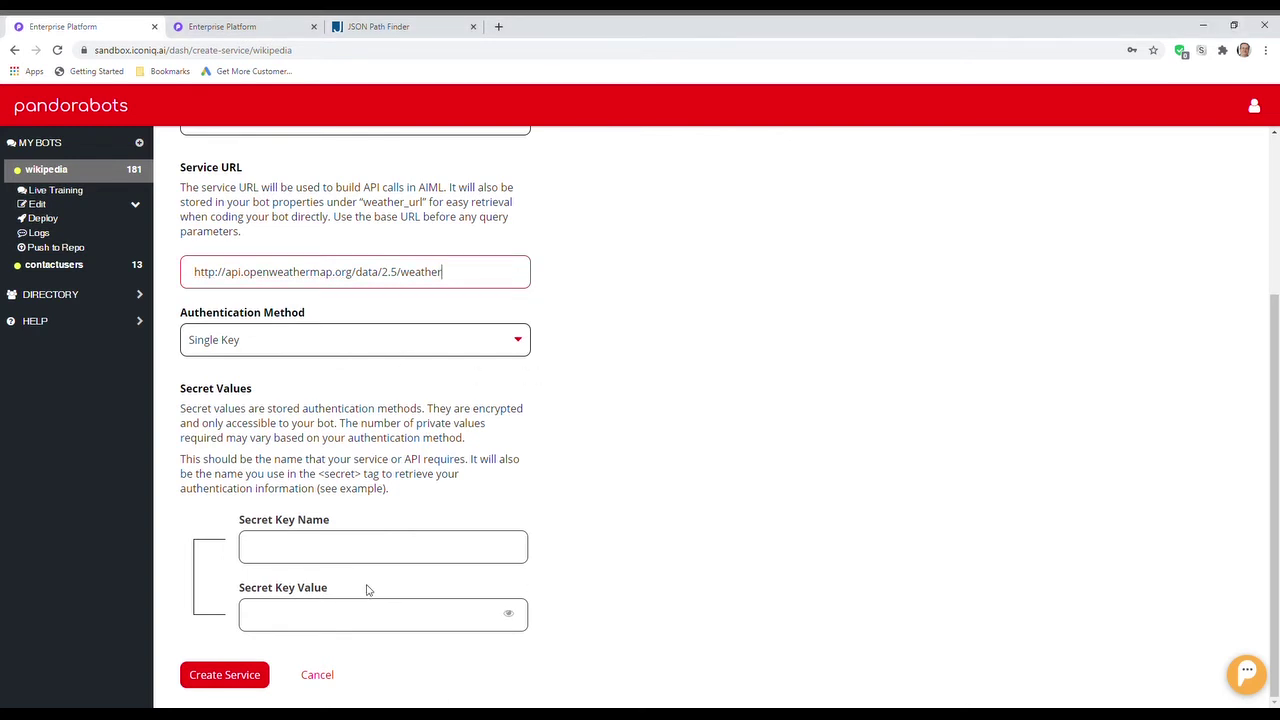
{"action": "left_click", "coordinate": [331, 549]}
{"action": "type", "text": "sp"}
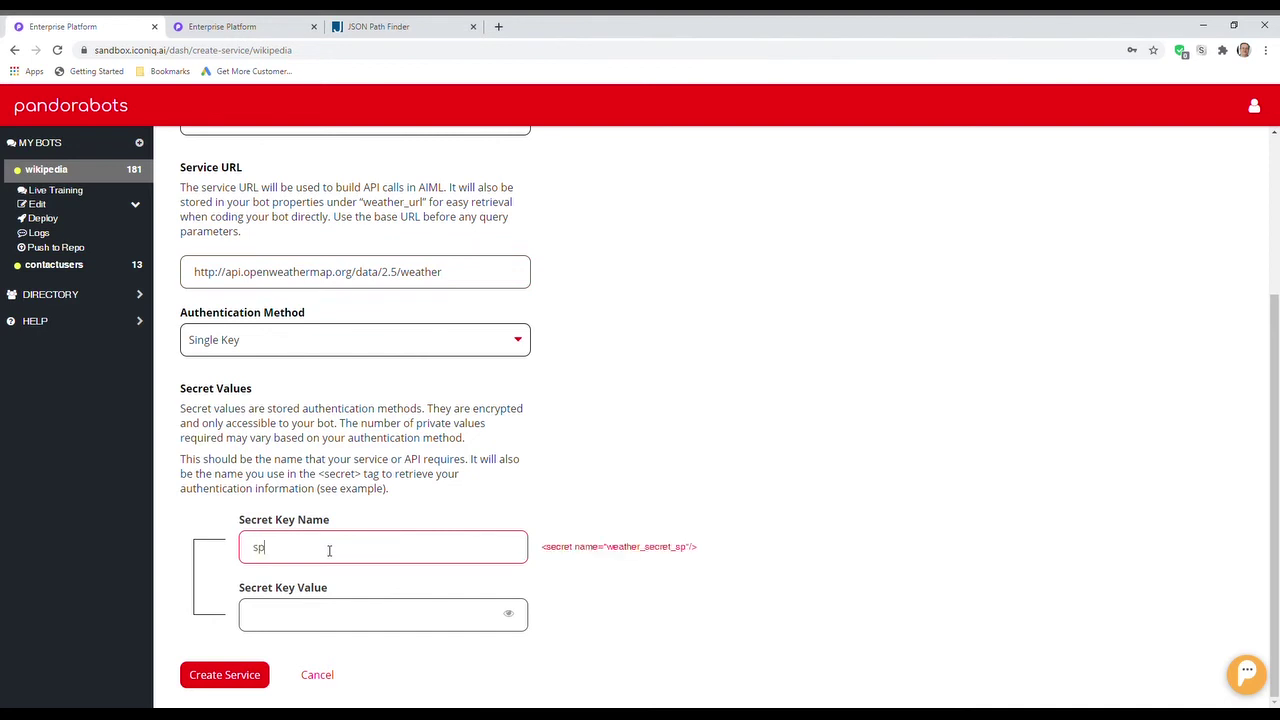
{"action": "key", "text": "BackSpace"}
{"action": "key", "text": "BackSpace"}
{"action": "type", "text": "apikey"}
{"action": "left_click", "coordinate": [306, 617]}
{"action": "key", "text": "ctrl+v"}
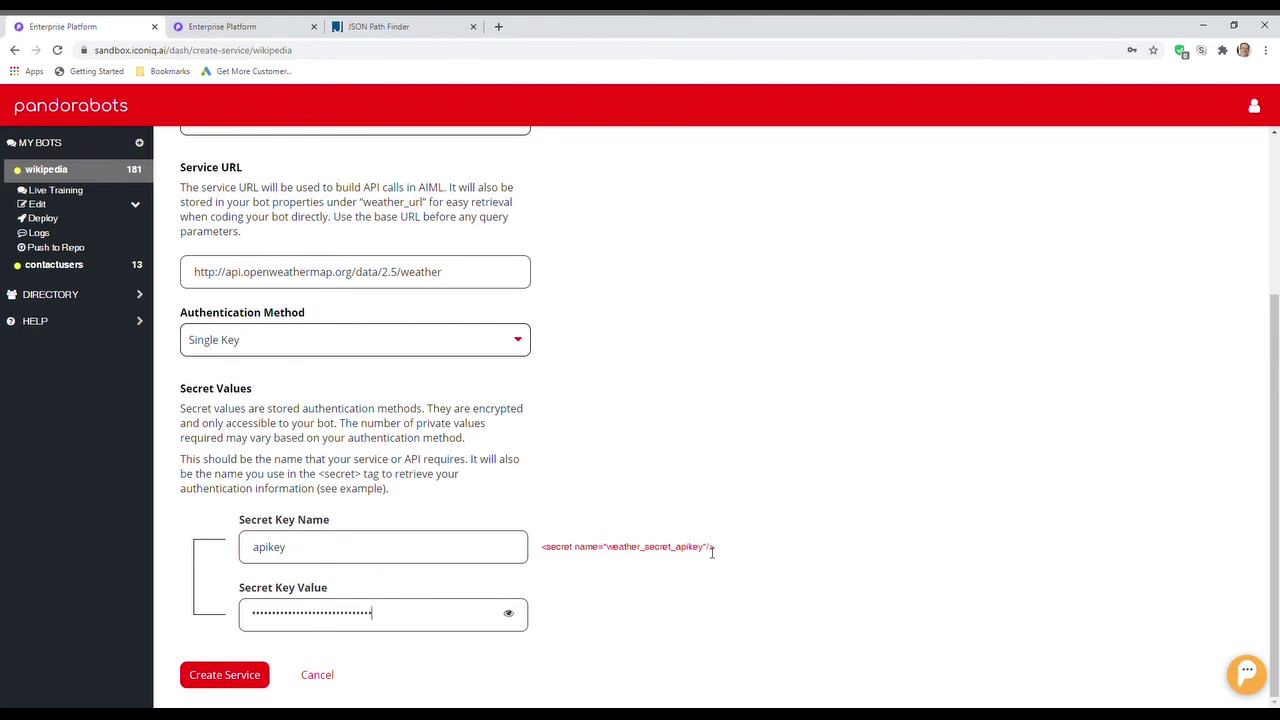
{"action": "left_click", "coordinate": [213, 679]}
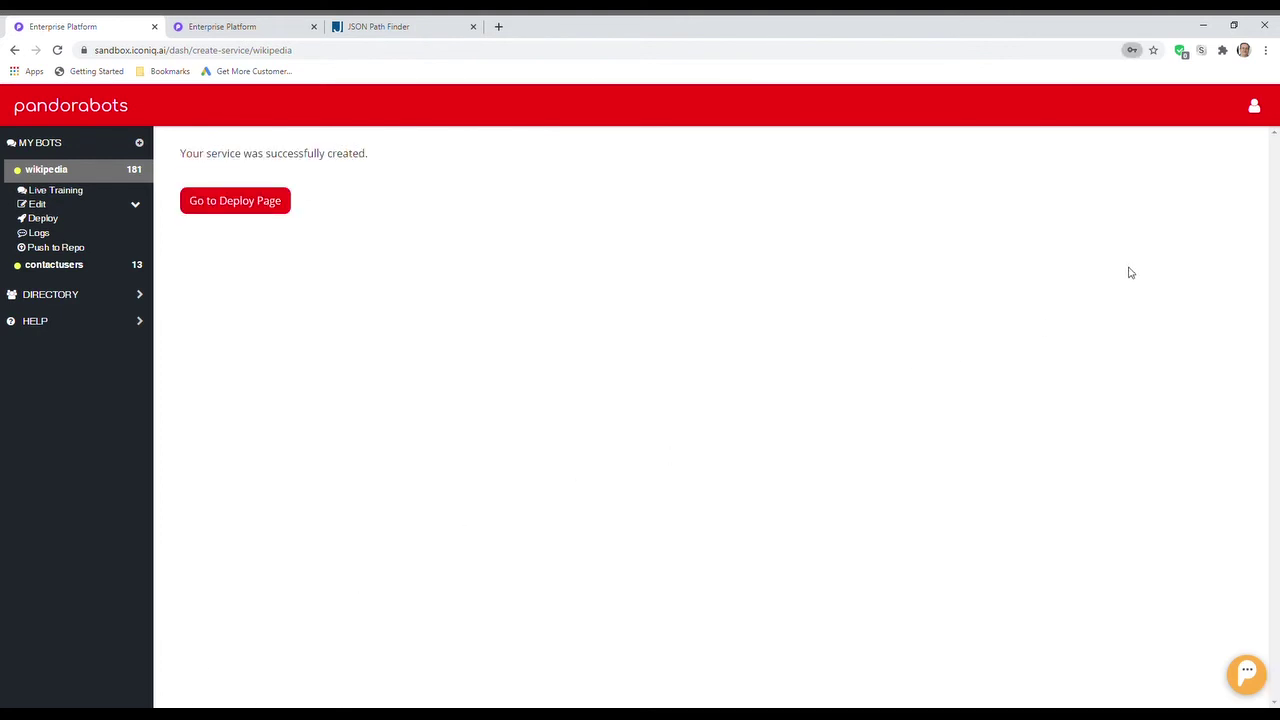
Step: Check the external services on the deploy page, then start building a weather request in the wikipedia bot's API Builder
{"action": "left_click", "coordinate": [244, 204]}
{"action": "scroll", "coordinate": [350, 430], "scroll_direction": "down", "scroll_amount": 3}
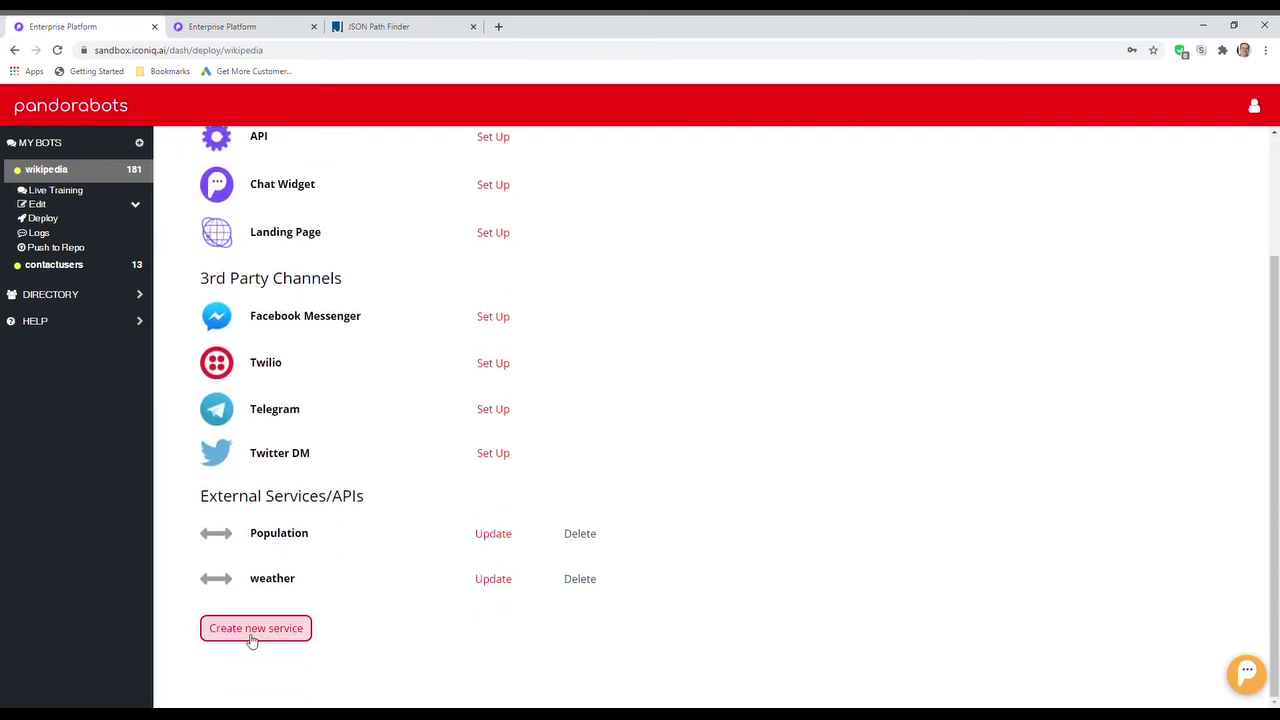
{"action": "left_click", "coordinate": [43, 206]}
{"action": "left_click", "coordinate": [56, 266]}
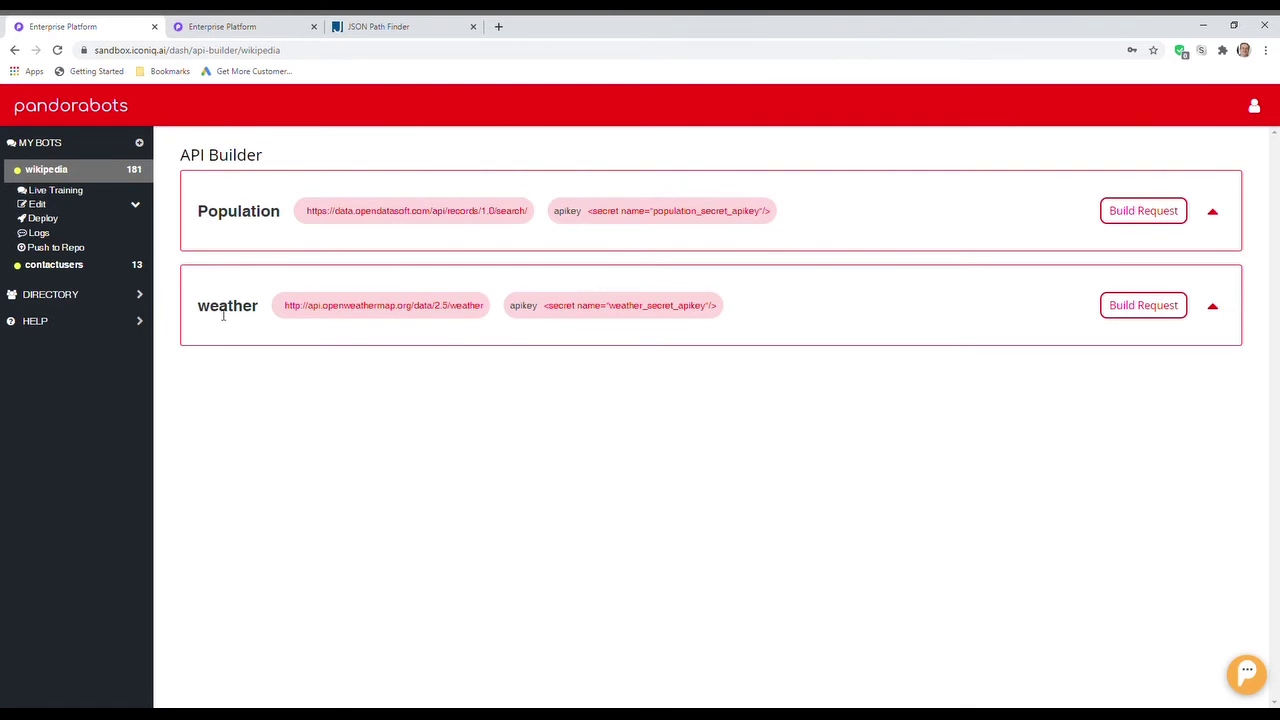
{"action": "left_click", "coordinate": [1174, 311]}
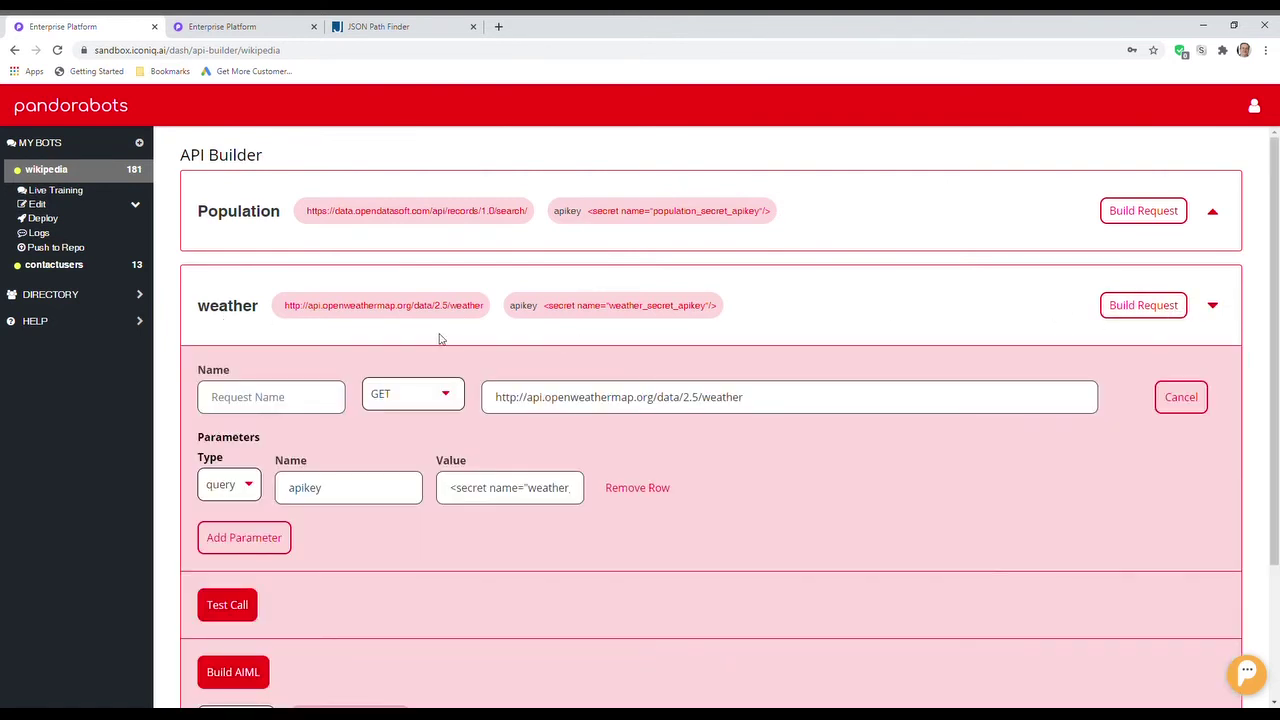
Step: Name the request weather and add a query parameter q with the value London
{"action": "scroll", "coordinate": [440, 338], "scroll_direction": "down", "scroll_amount": 3}
{"action": "left_click", "coordinate": [237, 272]}
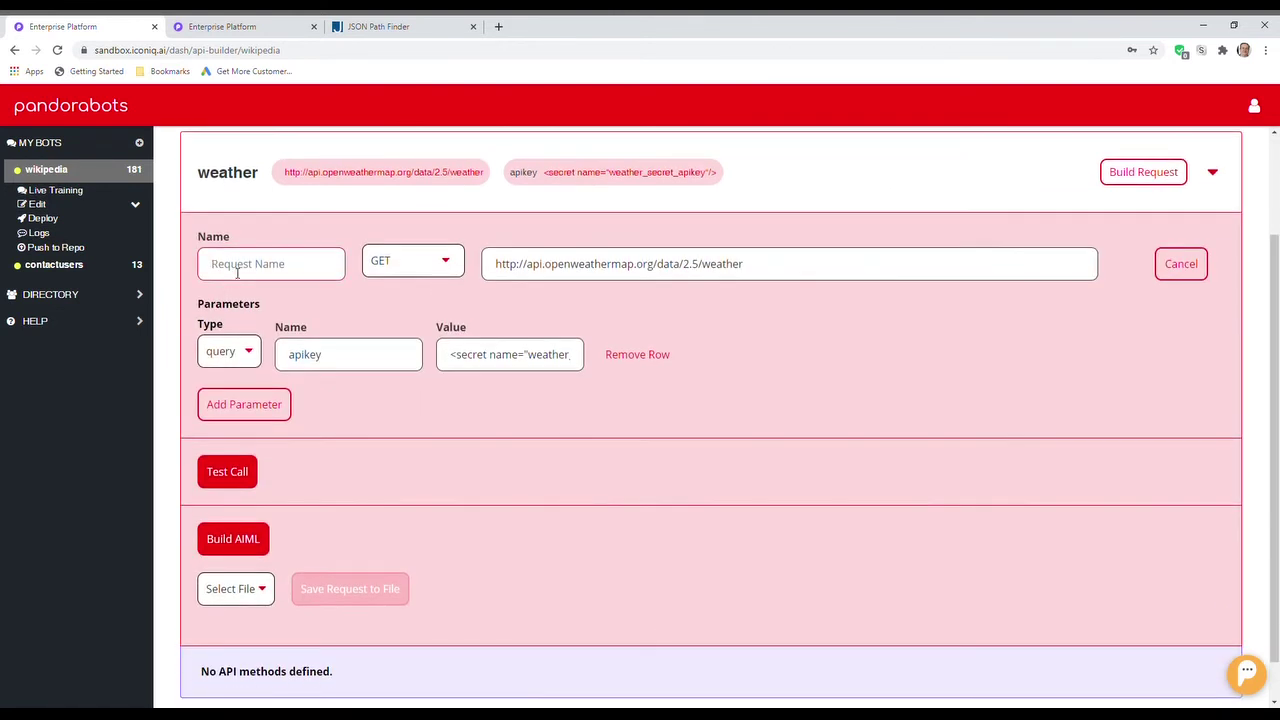
{"action": "type", "text": "weather"}
{"action": "left_click", "coordinate": [273, 408]}
{"action": "type", "text": "q"}
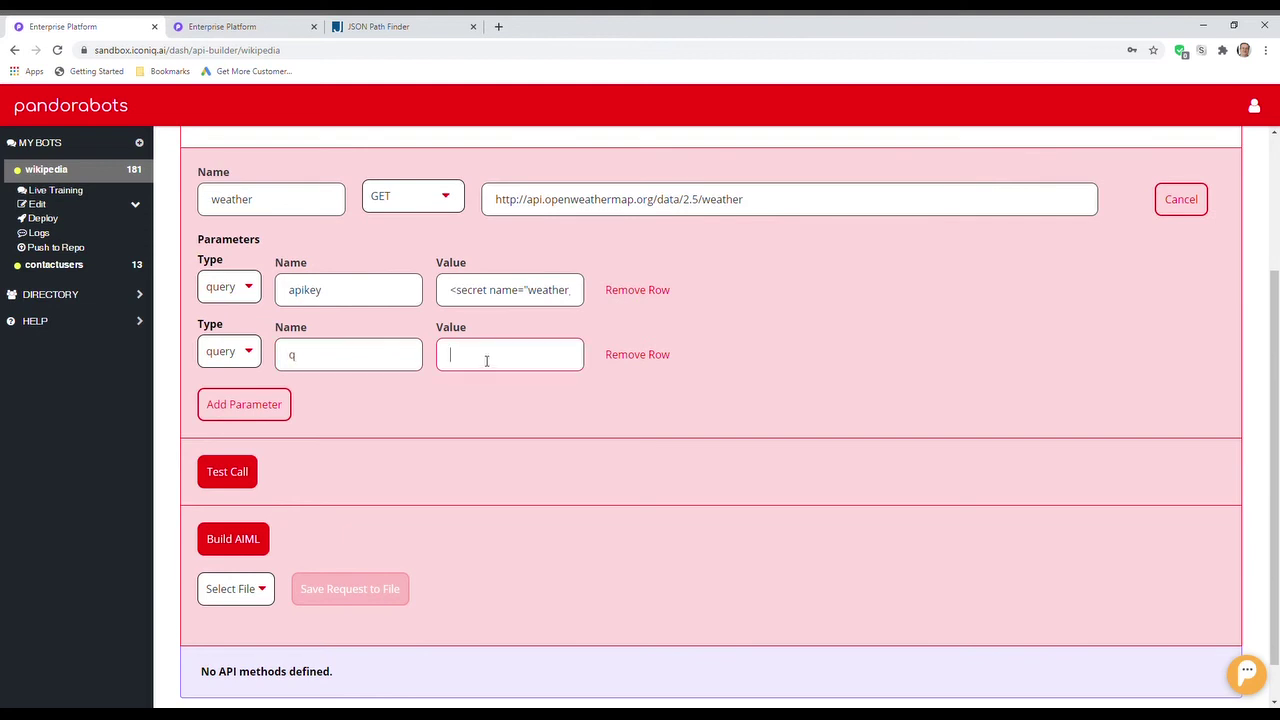
{"action": "type", "text": "London"}
Step: Test the weather call and review the JSON response
{"action": "left_click", "coordinate": [230, 474]}
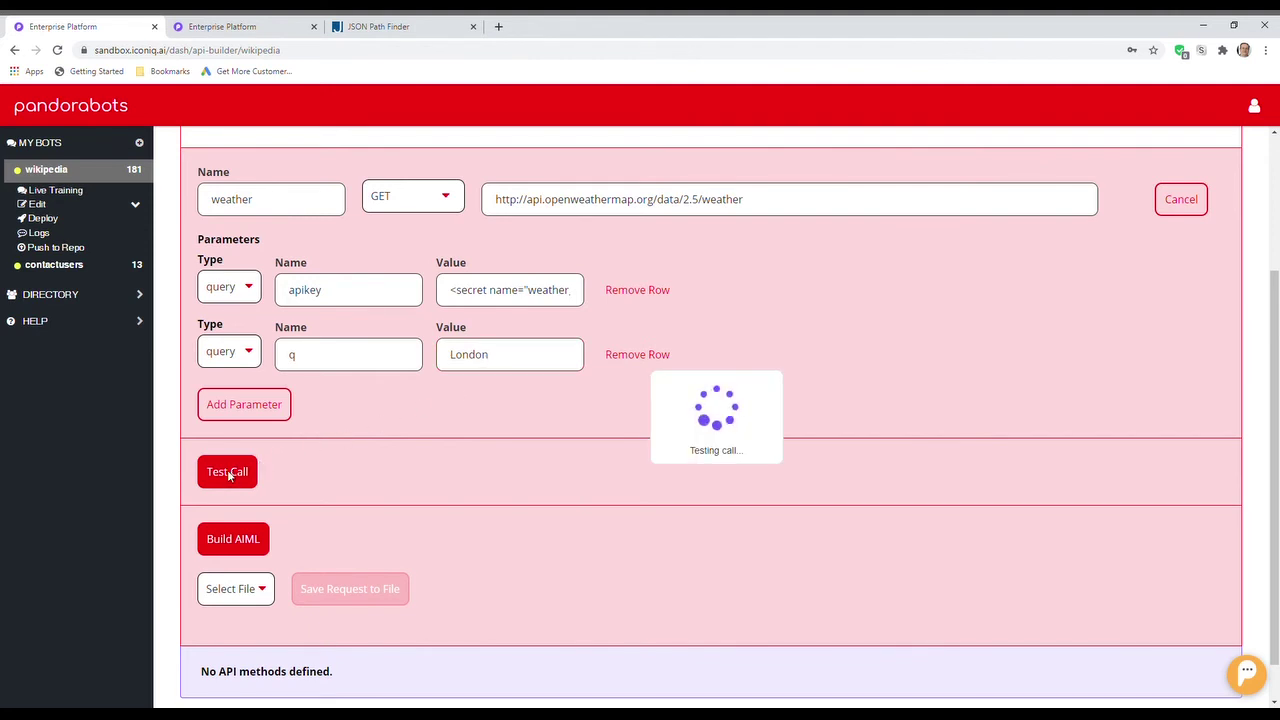
{"action": "scroll", "coordinate": [352, 430], "scroll_direction": "down", "scroll_amount": 5}
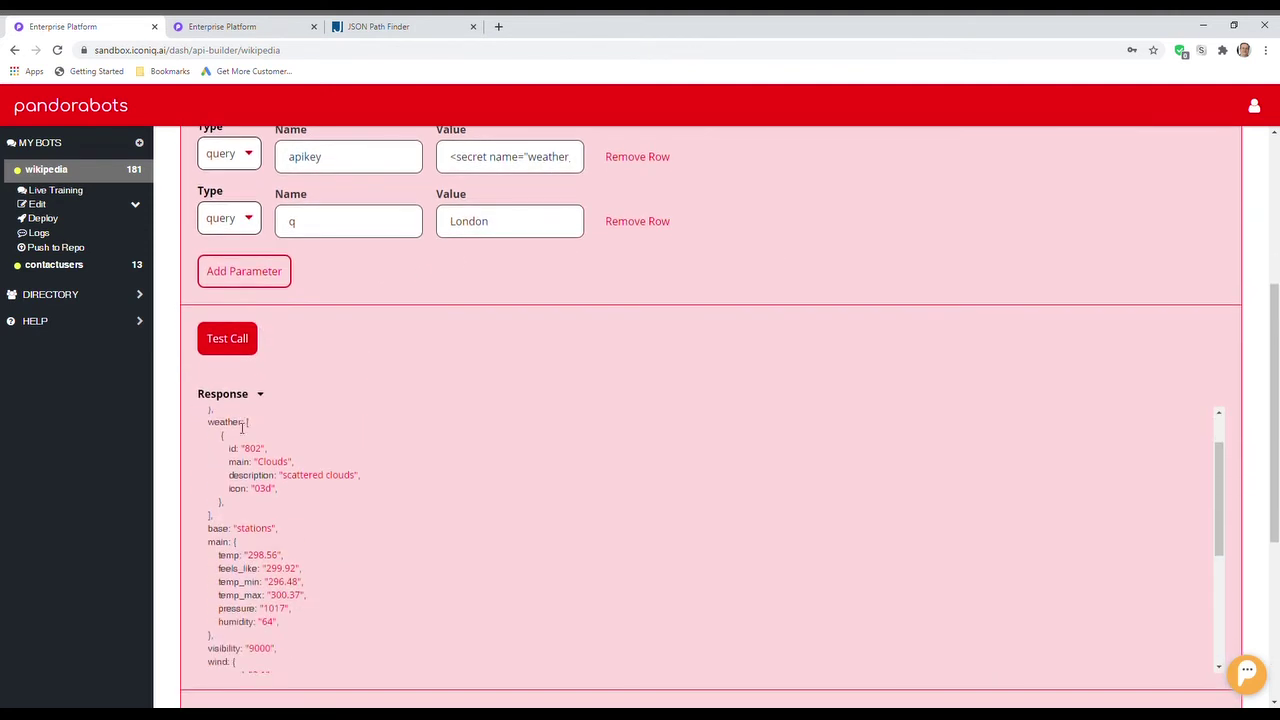
{"action": "scroll", "coordinate": [340, 509], "scroll_direction": "up", "scroll_amount": 3}
{"action": "scroll", "coordinate": [283, 487], "scroll_direction": "down", "scroll_amount": 5}
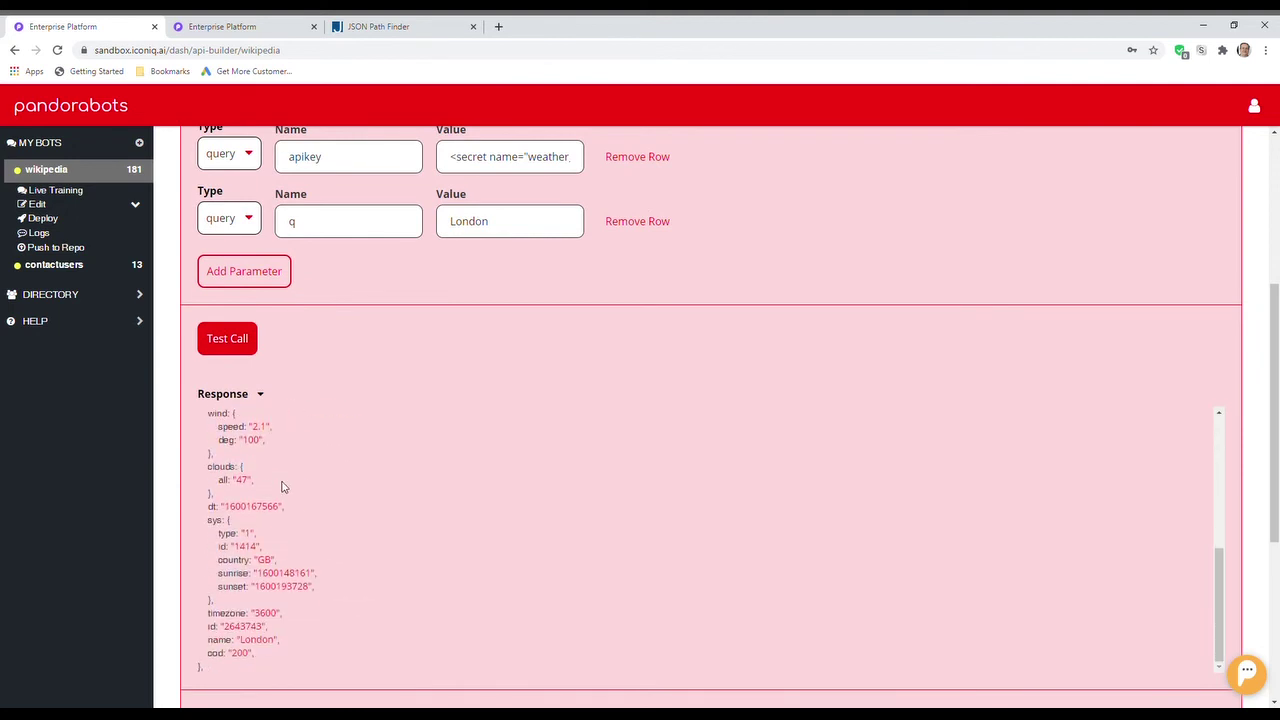
{"action": "scroll", "coordinate": [283, 487], "scroll_direction": "up", "scroll_amount": 5}
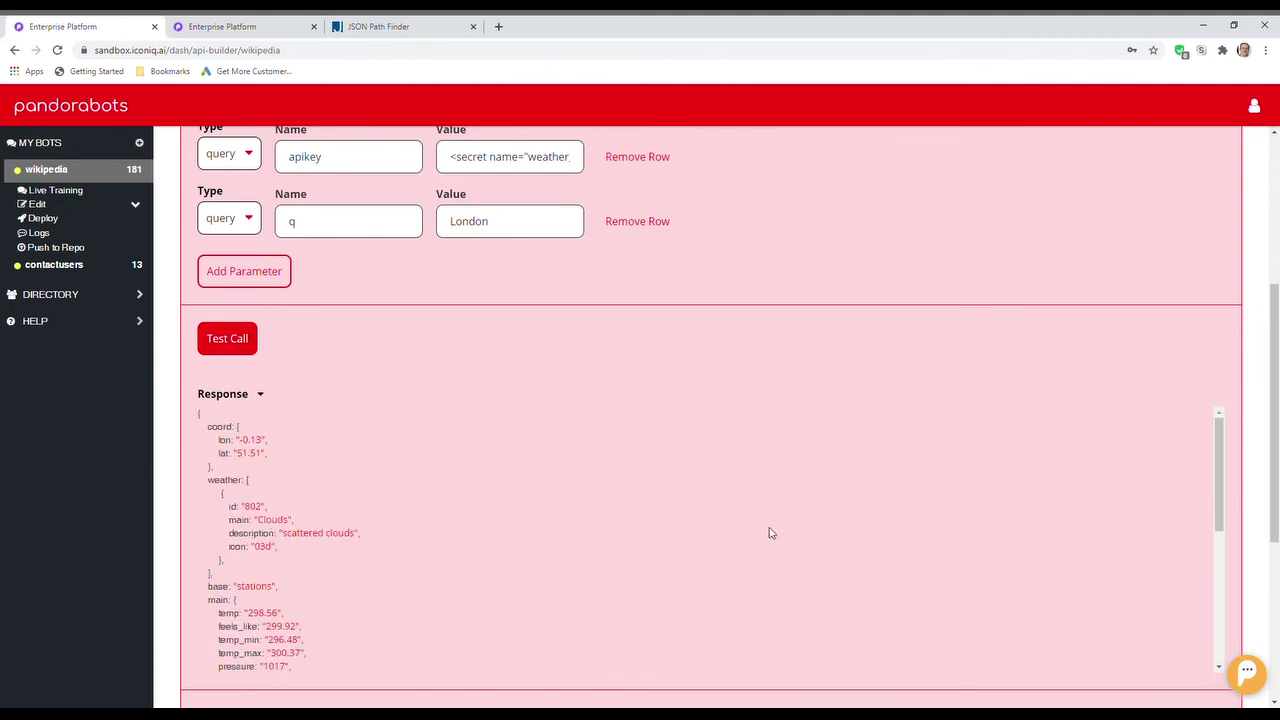
Step: Add a manual path for parsing the response and label it description
{"action": "left_click_drag", "start_coordinate": [1272, 420], "coordinate": [1275, 517]}
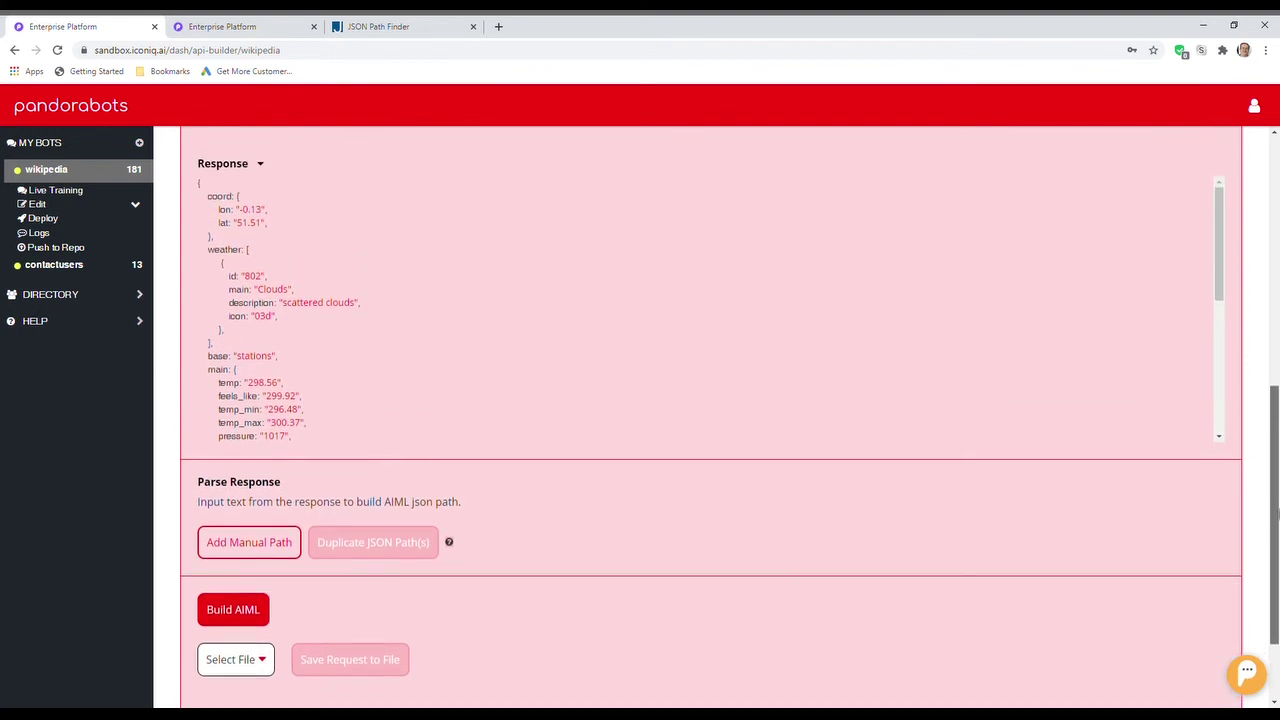
{"action": "left_click", "coordinate": [255, 549]}
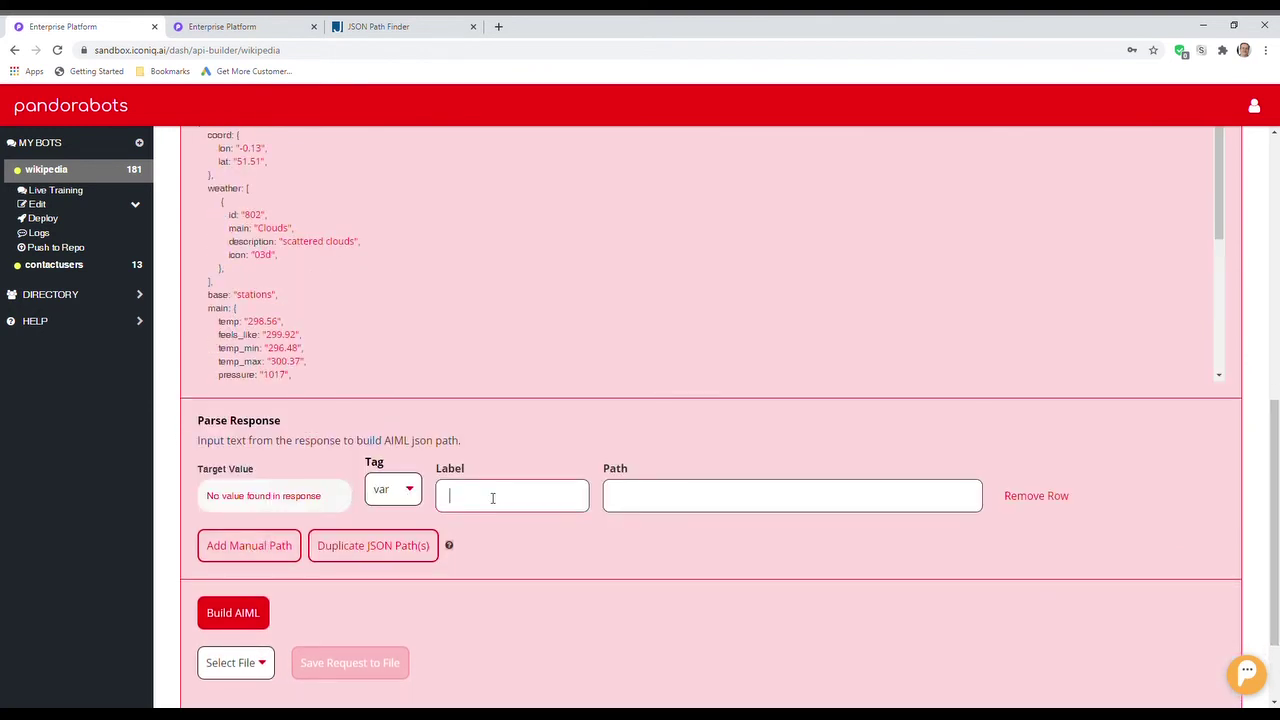
{"action": "type", "text": "descrip"}
{"action": "type", "text": "tion"}
Step: Check the description path in JSON Path Finder and set the manual path to <jsonpath><path>weather[0].description</path></jsonpath>
{"action": "left_click", "coordinate": [405, 31]}
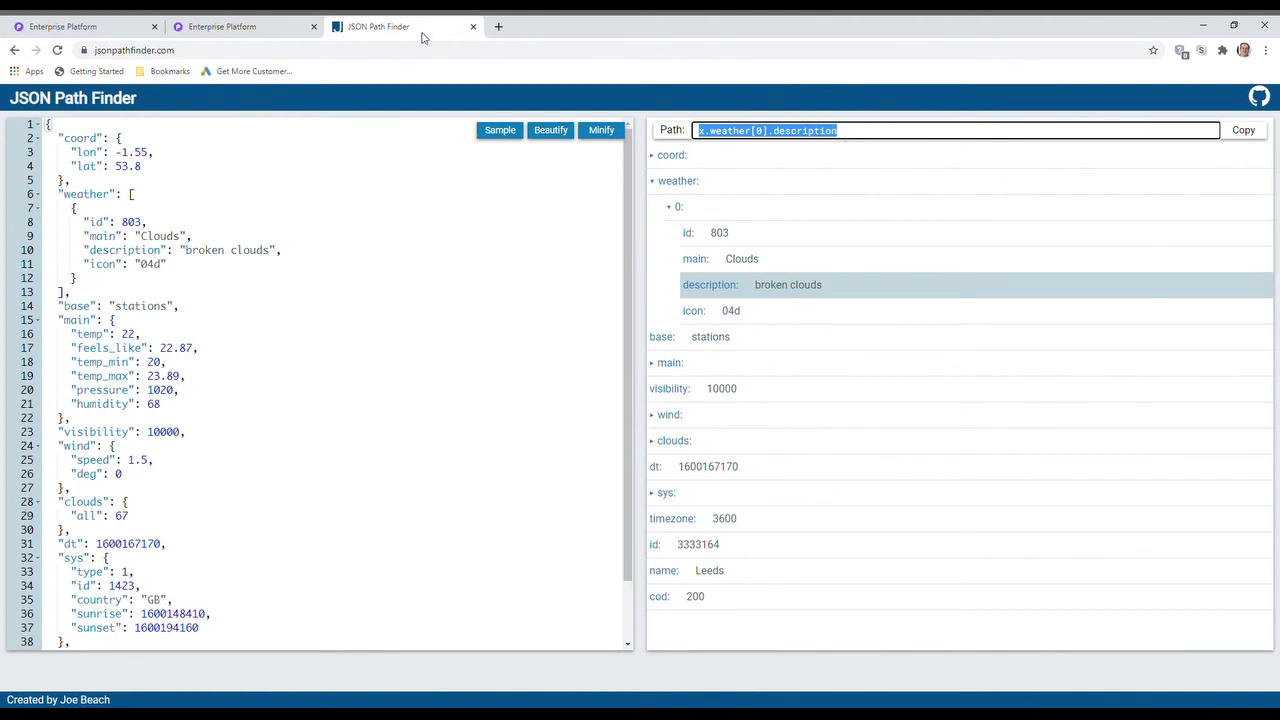
{"action": "left_click", "coordinate": [240, 26]}
{"action": "scroll", "coordinate": [680, 560], "scroll_direction": "down", "scroll_amount": 2}
{"action": "left_click", "coordinate": [667, 516]}
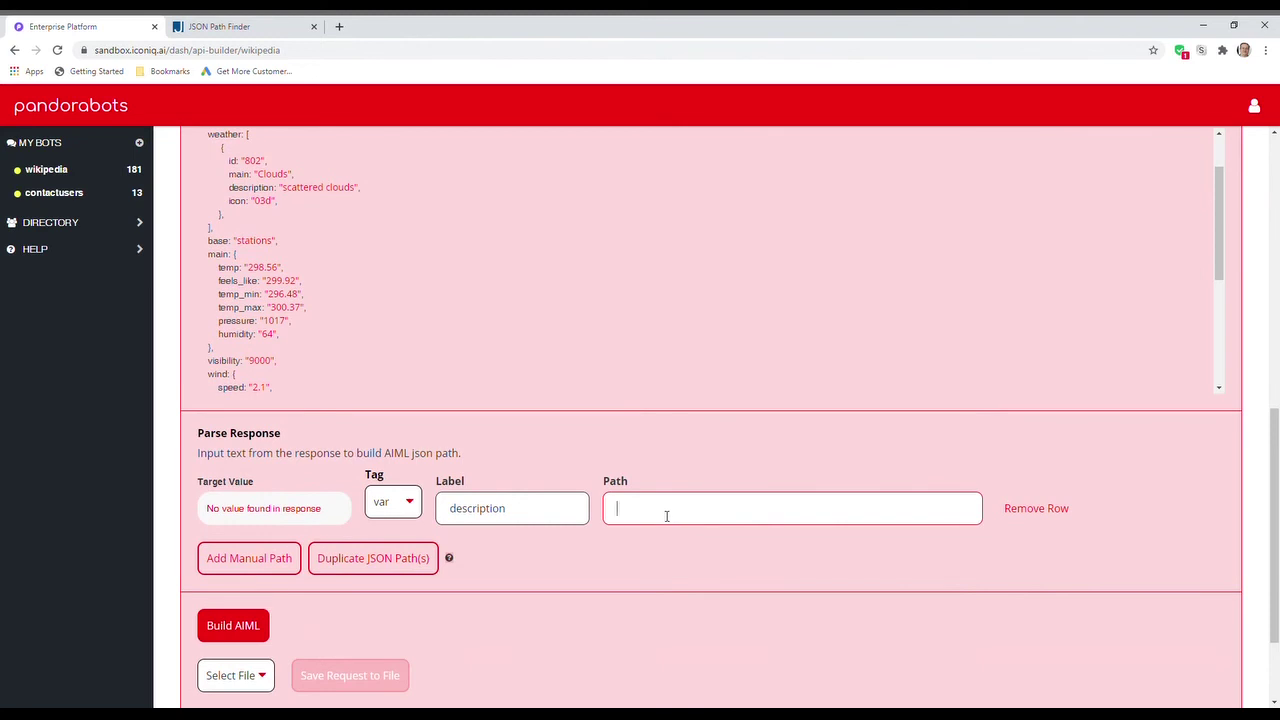
{"action": "type", "text": "<jsonpath><path>"}
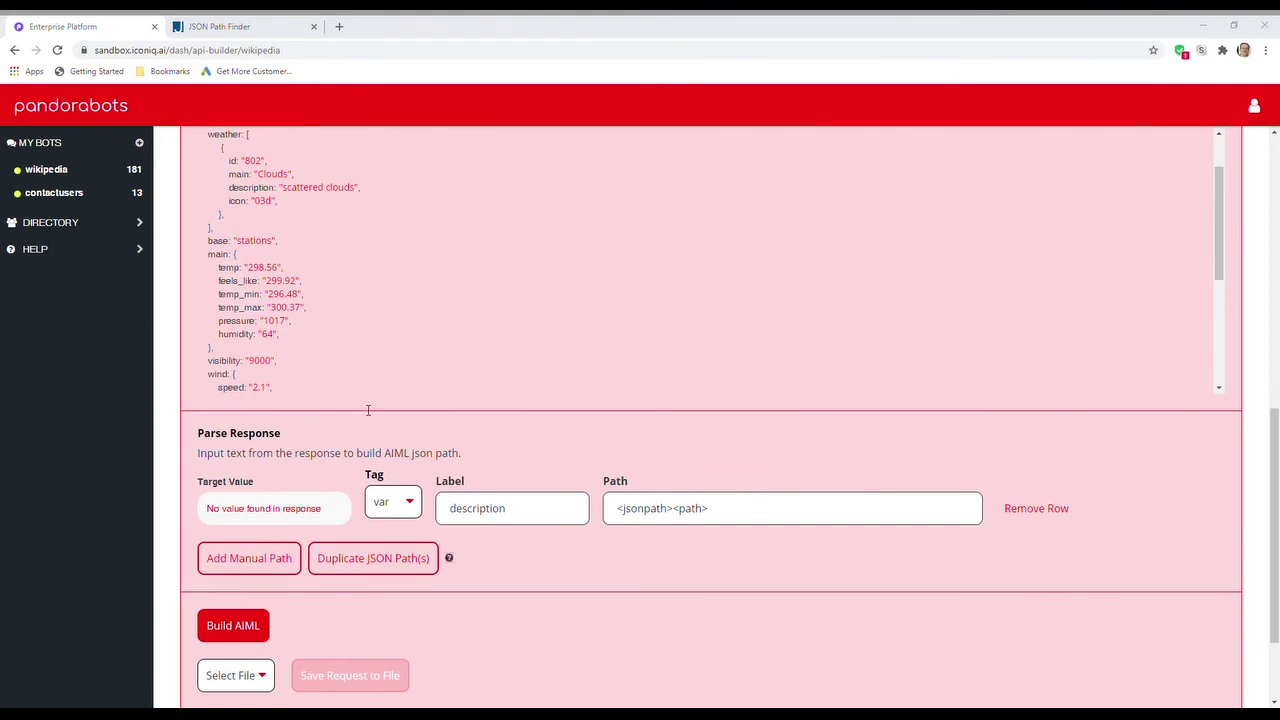
{"action": "left_click", "coordinate": [744, 516]}
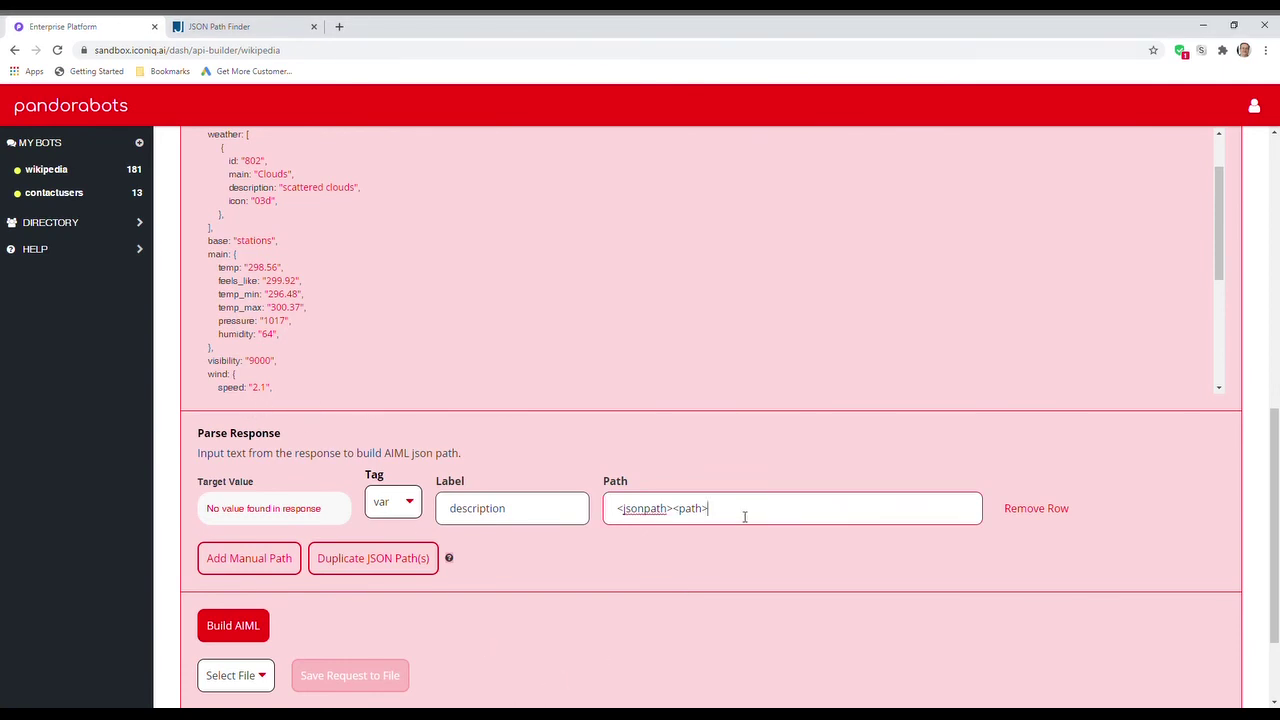
{"action": "type", "text": "weather[0].description"}
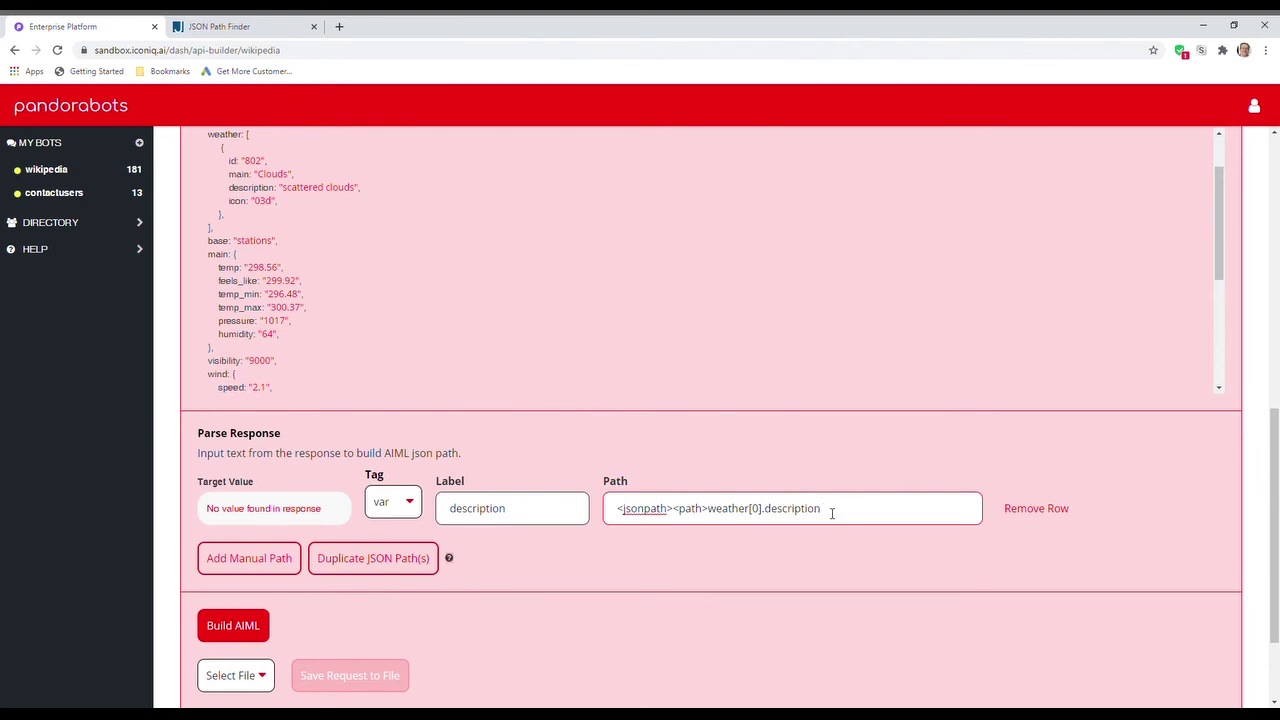
{"action": "type", "text": "</path>"}
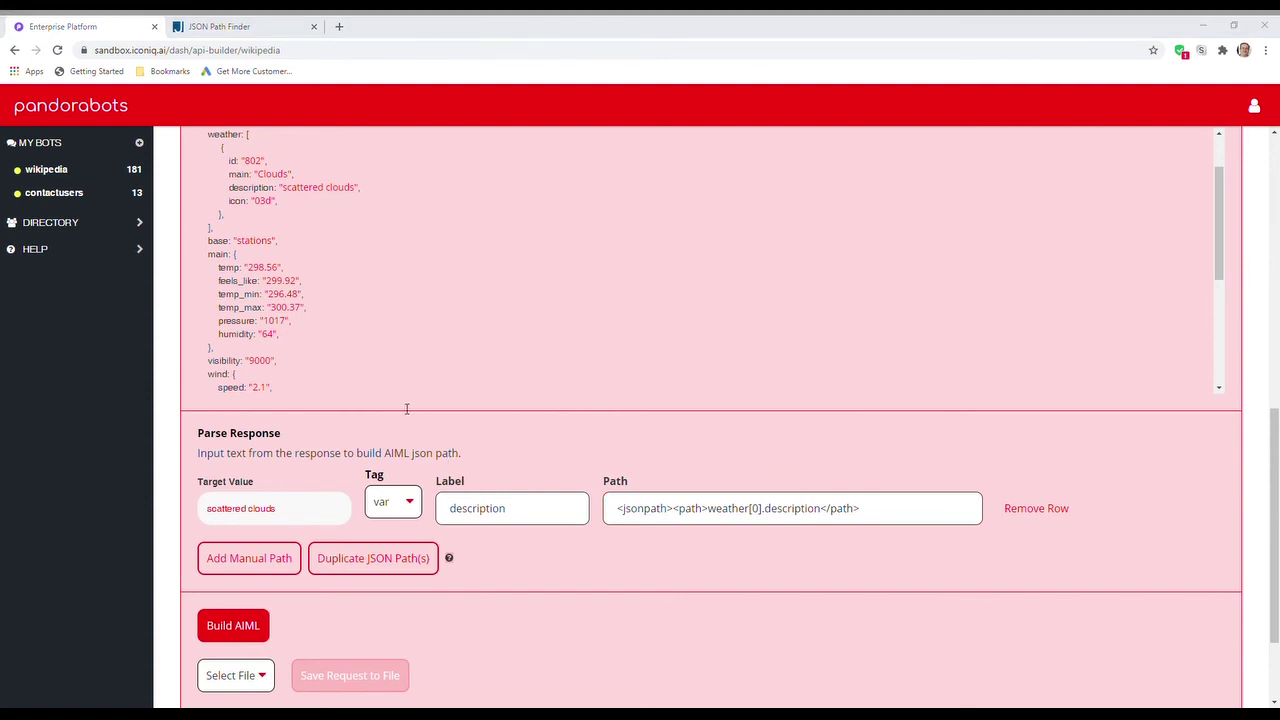
{"action": "scroll", "coordinate": [400, 408], "scroll_direction": "up", "scroll_amount": 1}
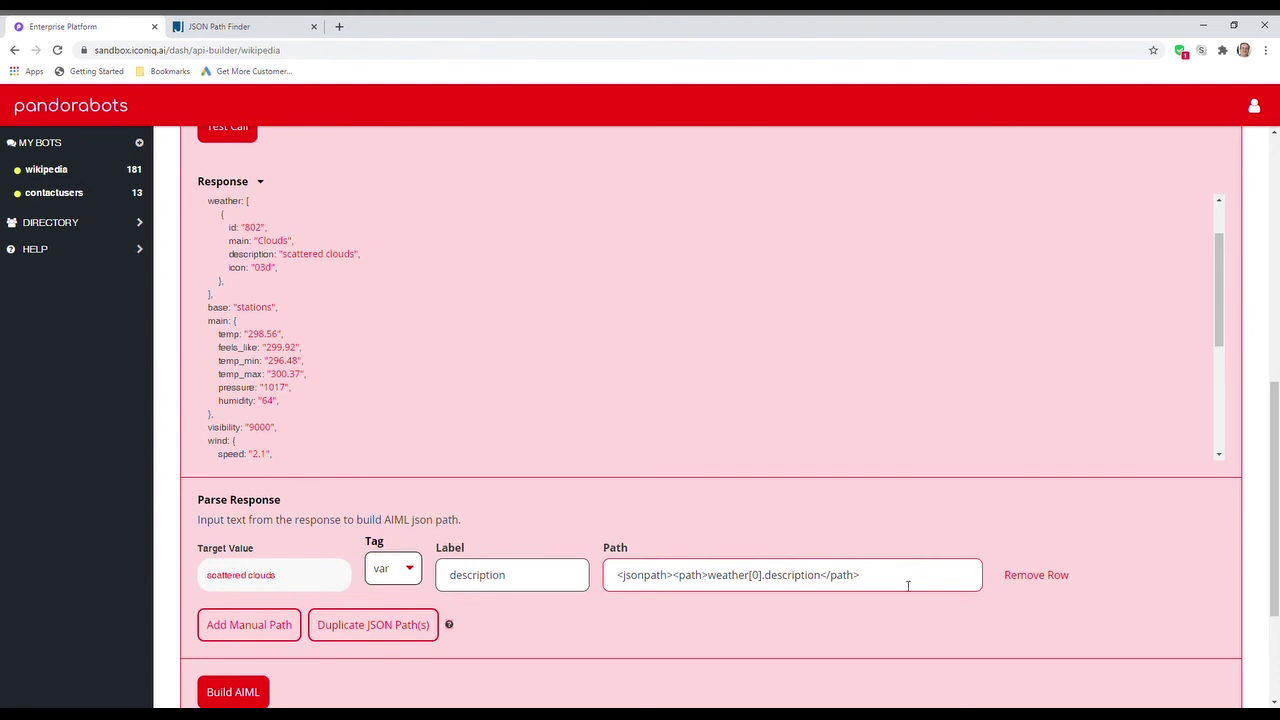
{"action": "type", "text": "</jsonpath>"}
Step: Build the AIML for the weather request and review the generated category
{"action": "scroll", "coordinate": [329, 371], "scroll_direction": "down", "scroll_amount": 3}
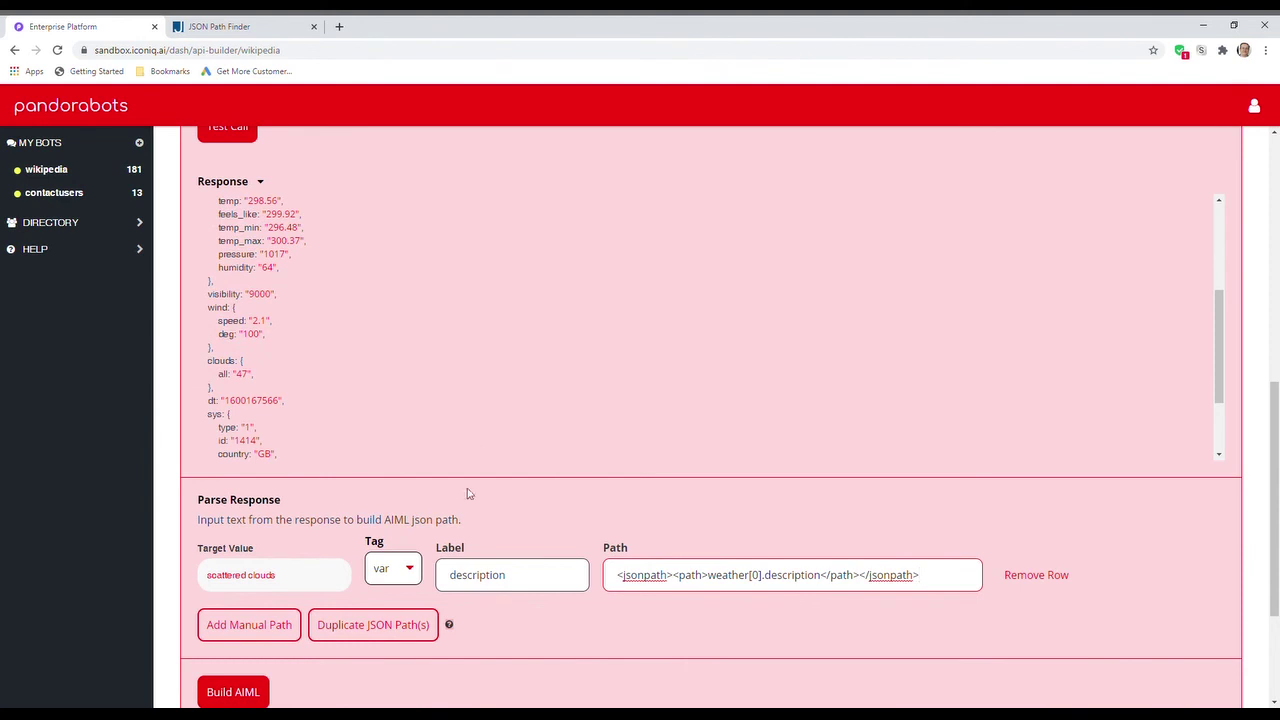
{"action": "scroll", "coordinate": [311, 547], "scroll_direction": "down", "scroll_amount": 3}
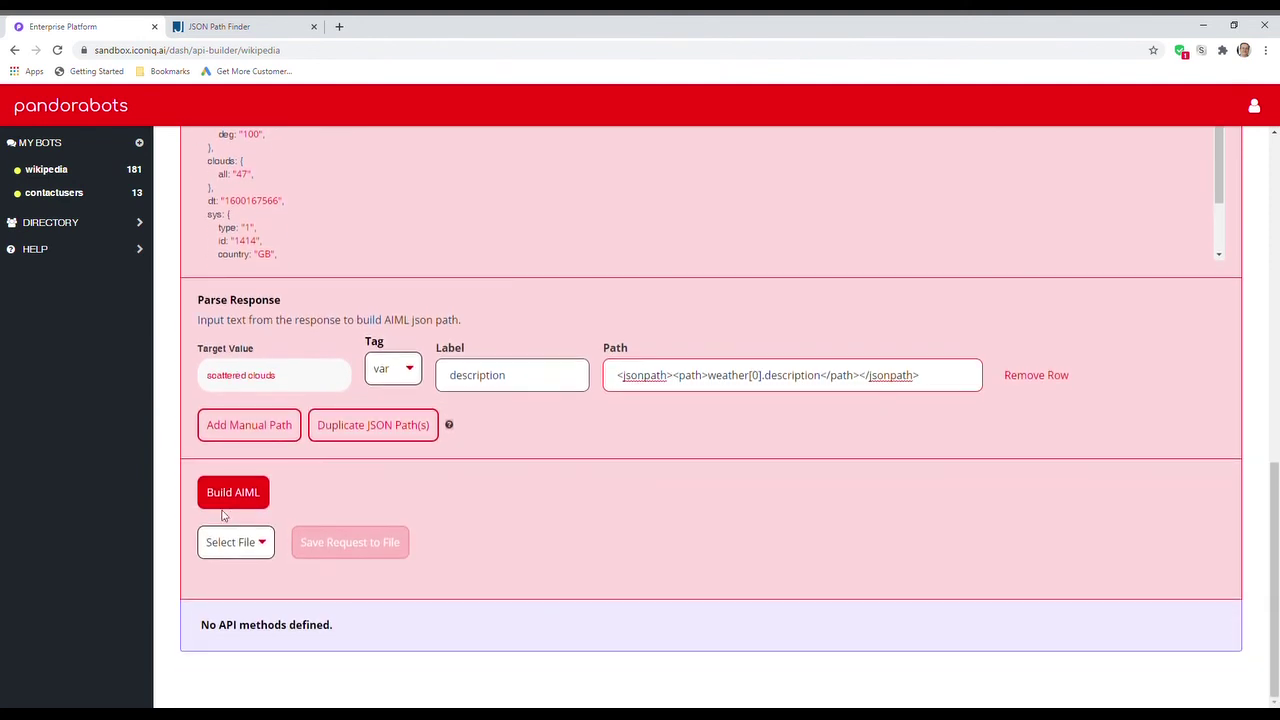
{"action": "left_click", "coordinate": [239, 501]}
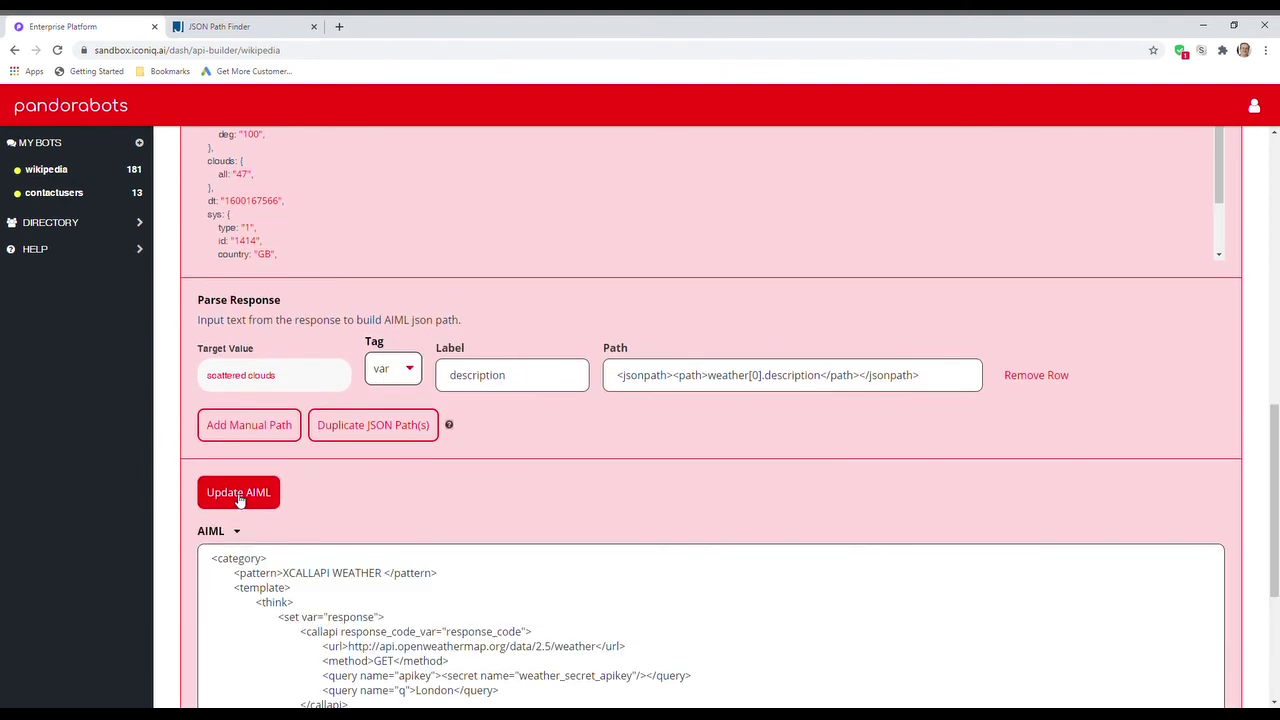
{"action": "scroll", "coordinate": [470, 531], "scroll_direction": "down", "scroll_amount": 2}
{"action": "scroll", "coordinate": [470, 531], "scroll_direction": "down", "scroll_amount": 1}
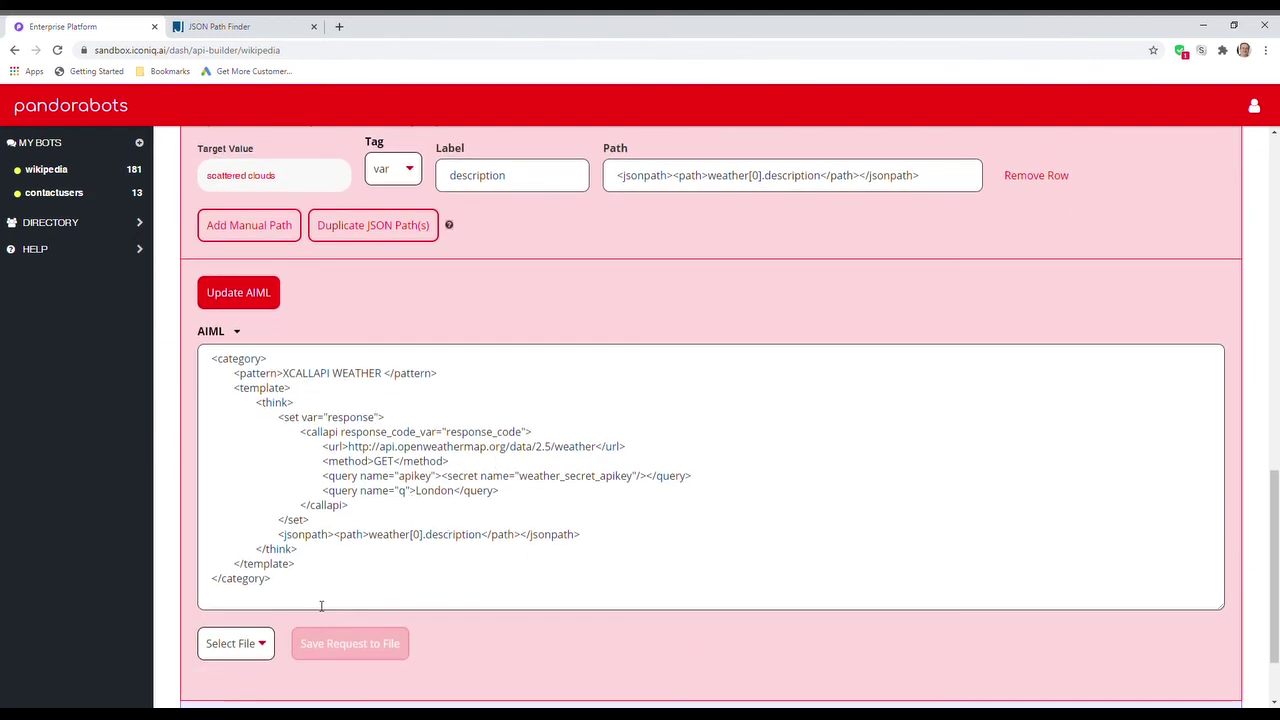
Step: Save the weather request to the file test_callapi.aiml
{"action": "left_click", "coordinate": [261, 645]}
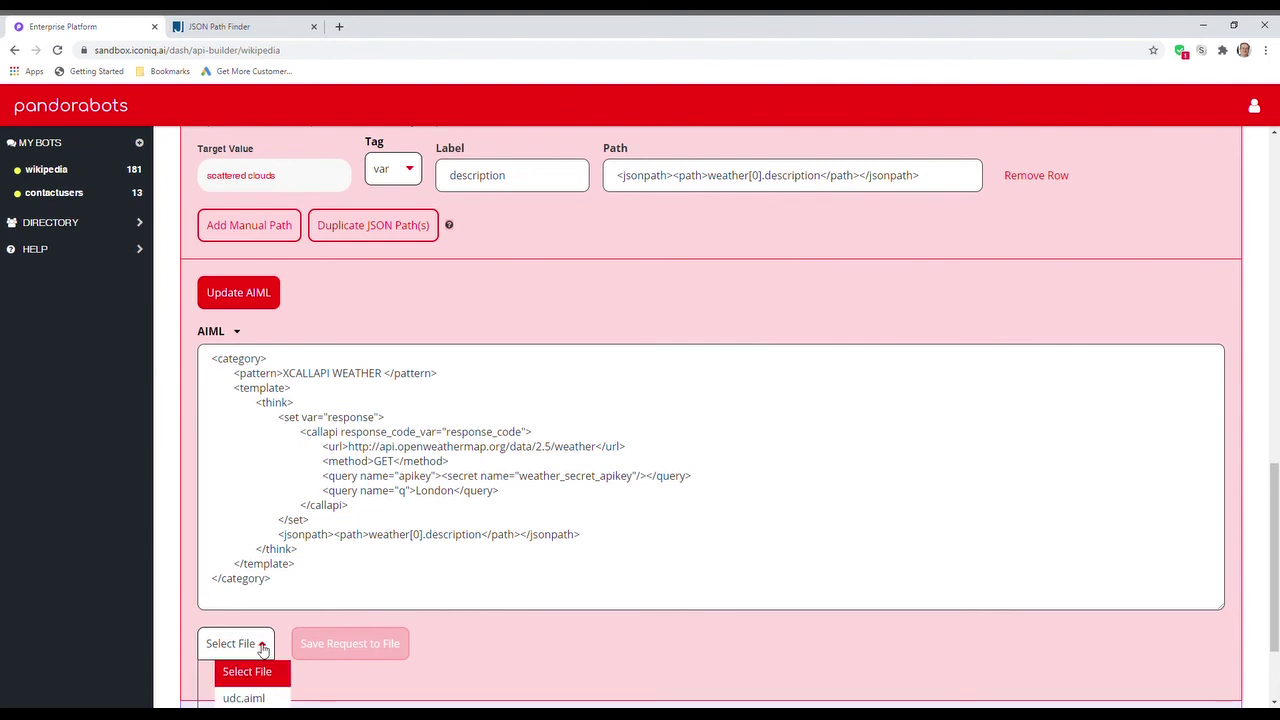
{"action": "scroll", "coordinate": [261, 648], "scroll_direction": "down", "scroll_amount": 1}
{"action": "scroll", "coordinate": [370, 605], "scroll_direction": "down", "scroll_amount": 1}
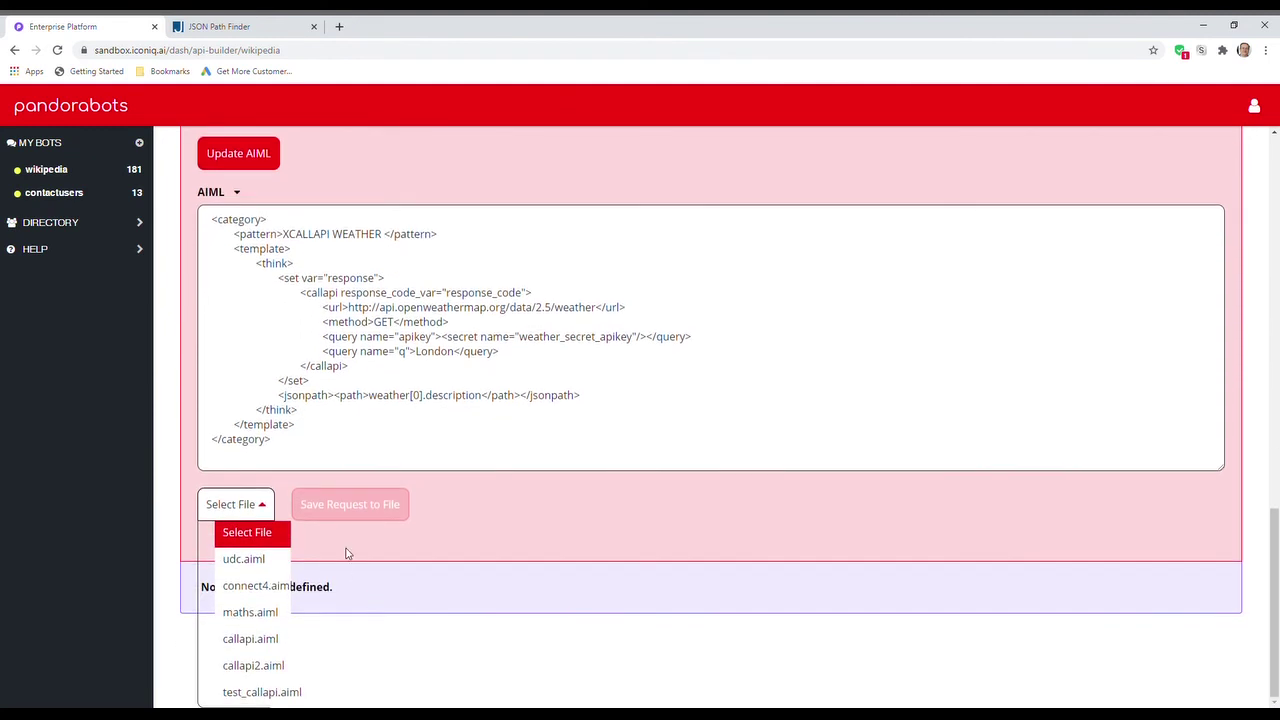
{"action": "left_click", "coordinate": [260, 692]}
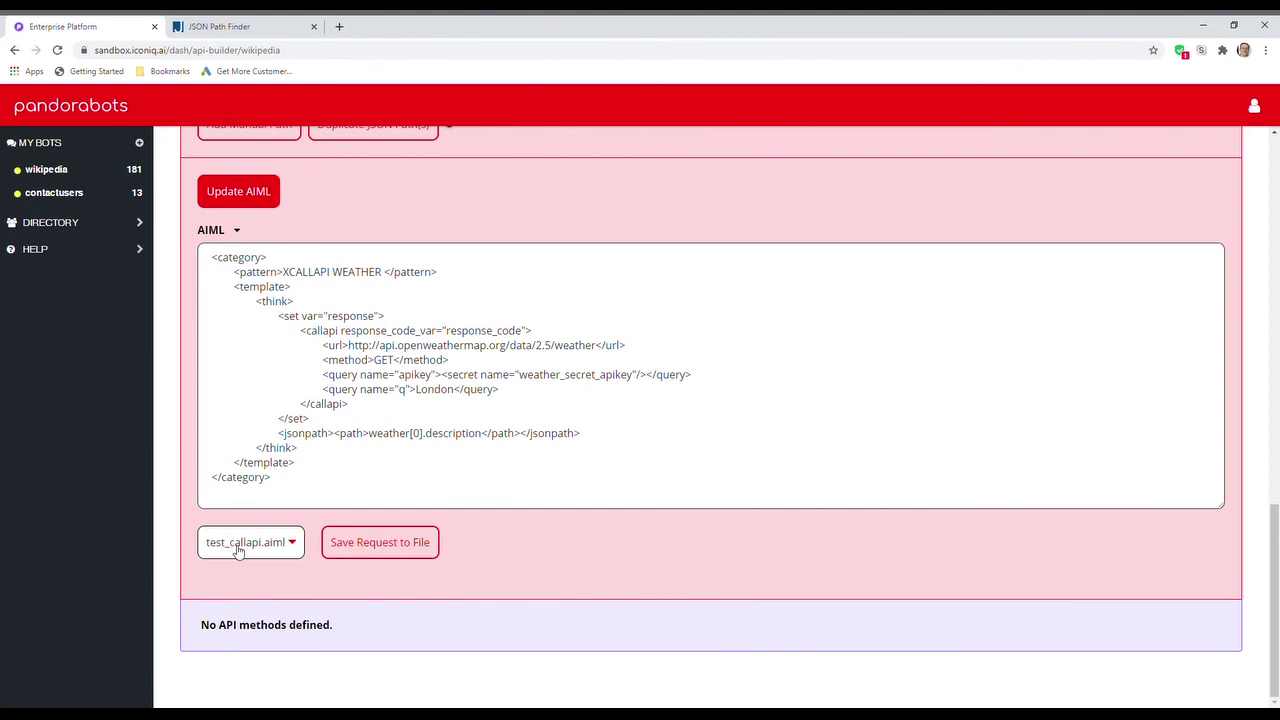
{"action": "left_click", "coordinate": [395, 552]}
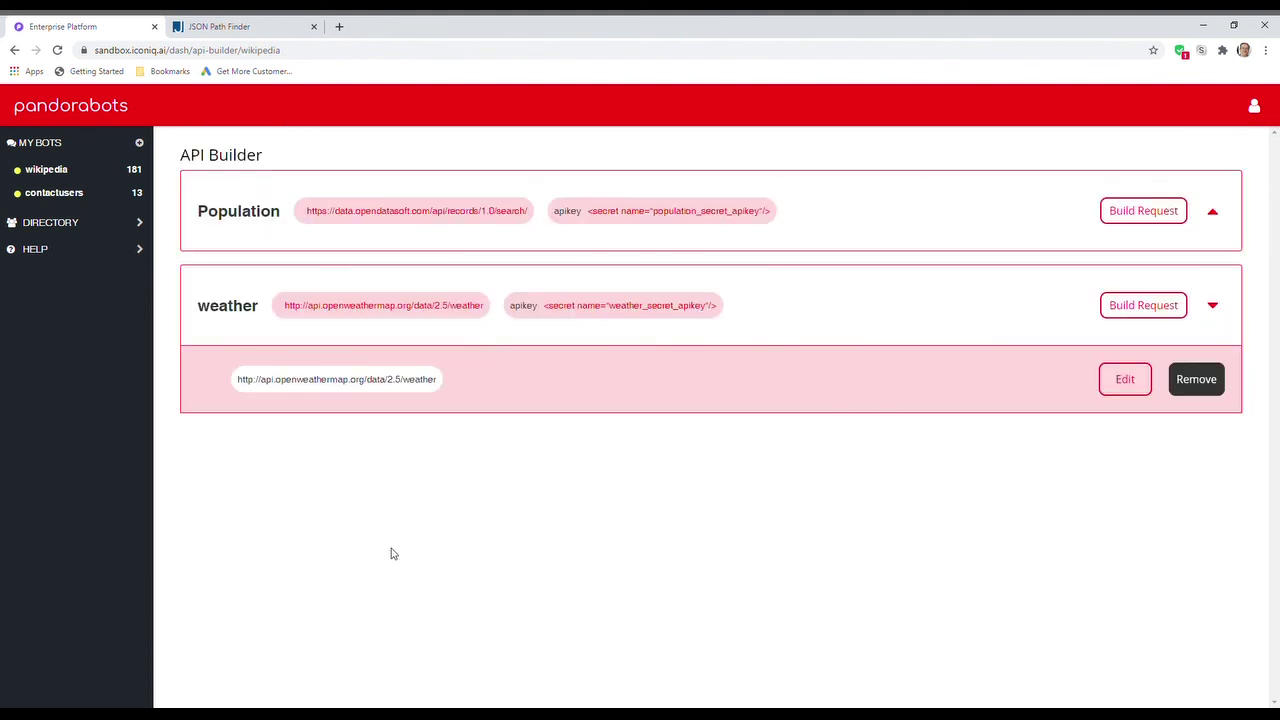
Step: Open the test_callapi AIML file in the wikipedia bot's code editor
{"action": "left_click", "coordinate": [50, 170]}
{"action": "left_click", "coordinate": [50, 203]}
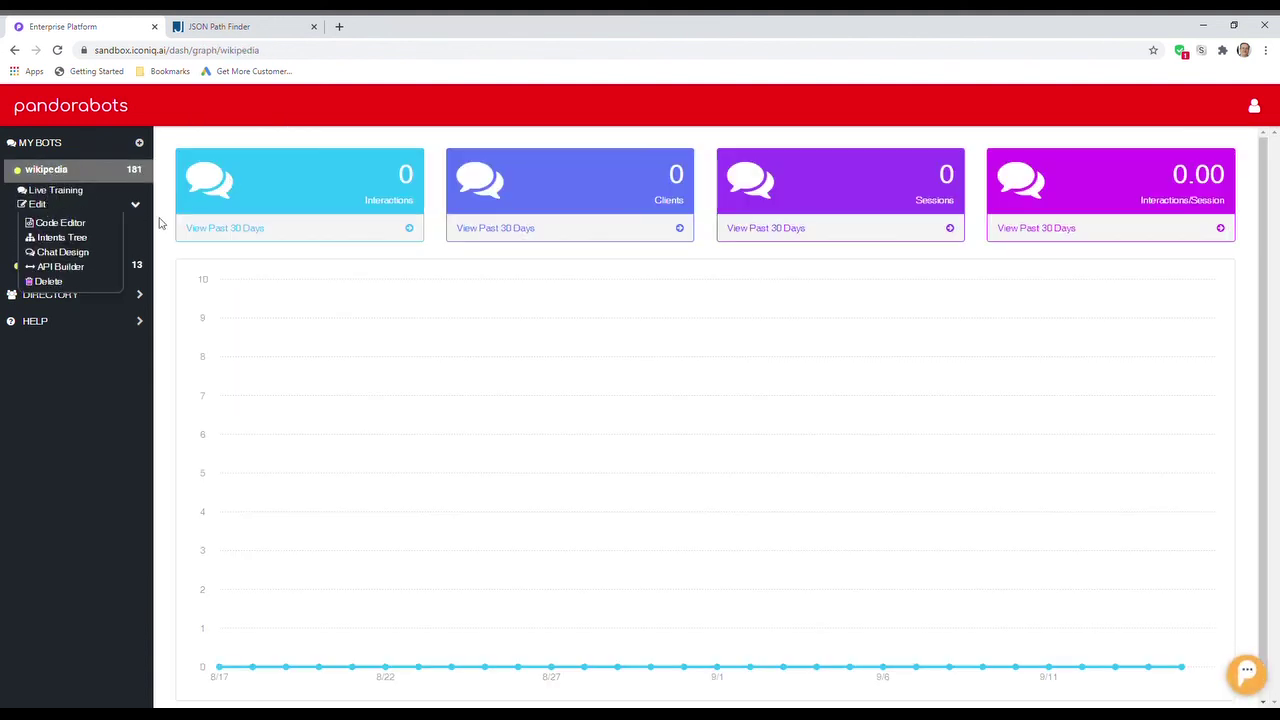
{"action": "left_click", "coordinate": [77, 221]}
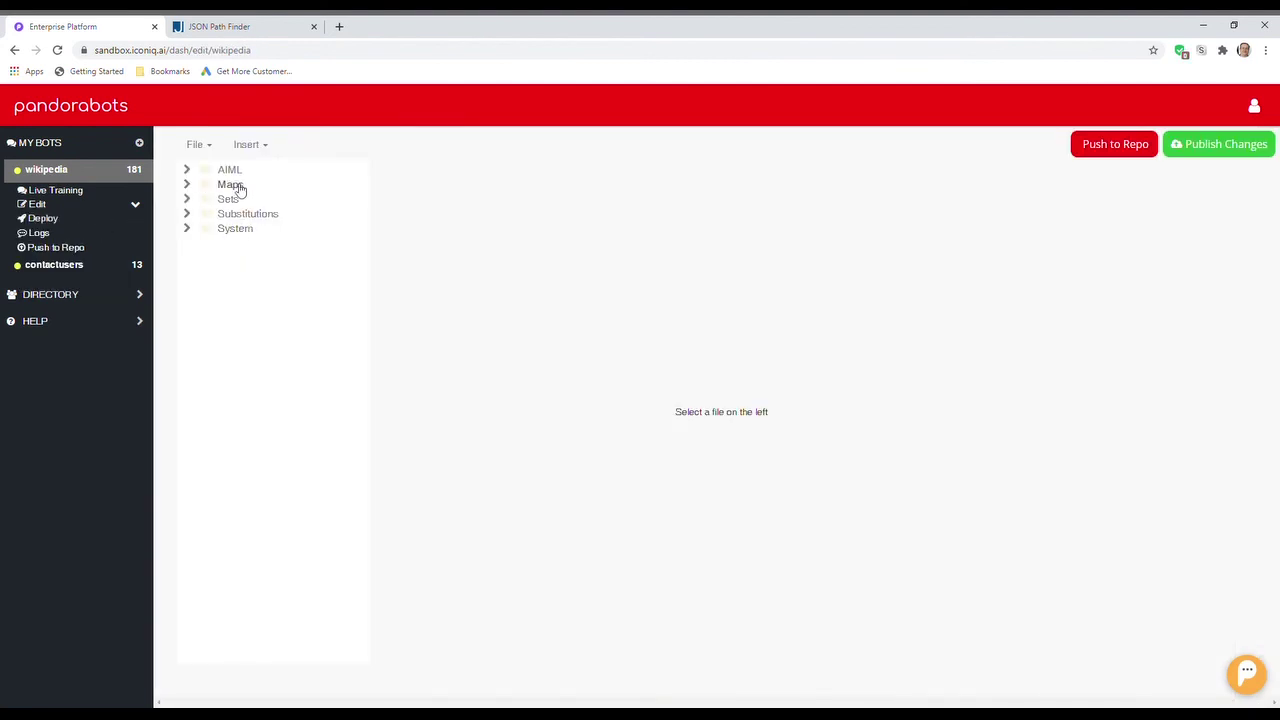
{"action": "left_click", "coordinate": [234, 170]}
{"action": "left_click", "coordinate": [250, 261]}
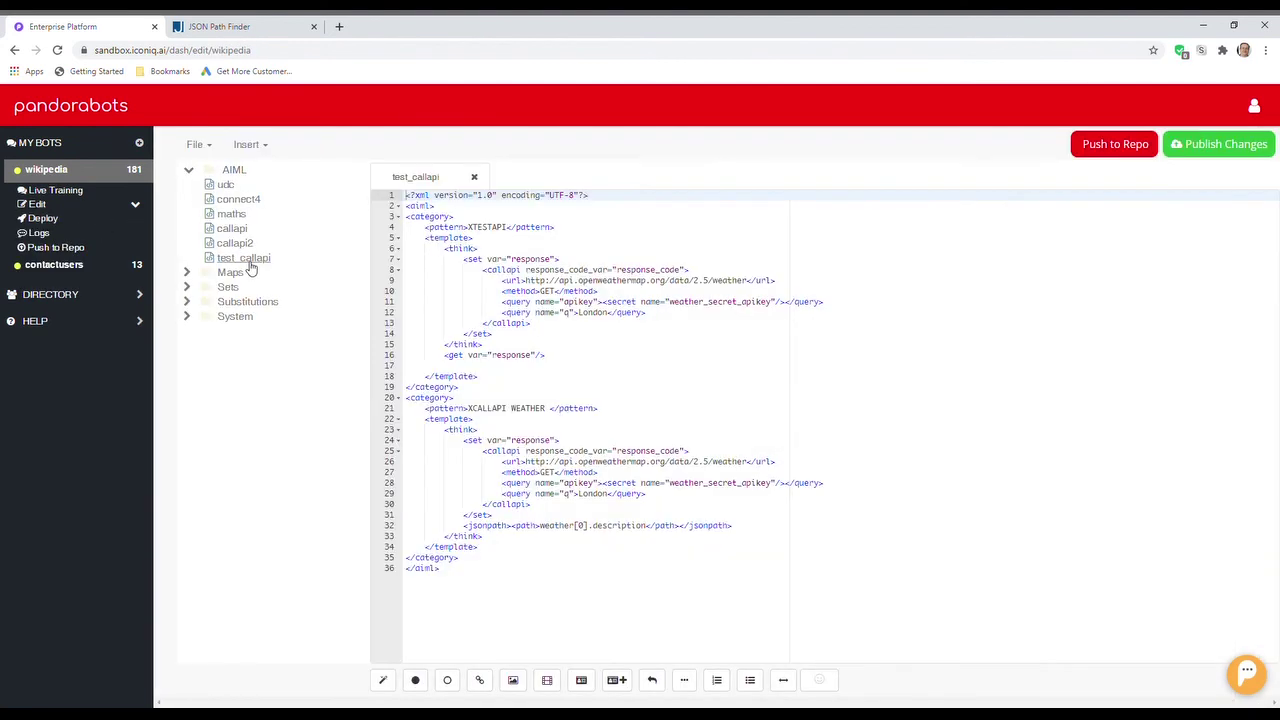
Step: Delete the XTESTAPI category from test_callapi, keeping the XCALLAPI WEATHER category
{"action": "left_click_drag", "start_coordinate": [568, 360], "coordinate": [406, 214]}
{"action": "key", "text": "BackSpace"}
{"action": "left_click_drag", "start_coordinate": [478, 250], "coordinate": [406, 227]}
{"action": "key", "text": "BackSpace"}
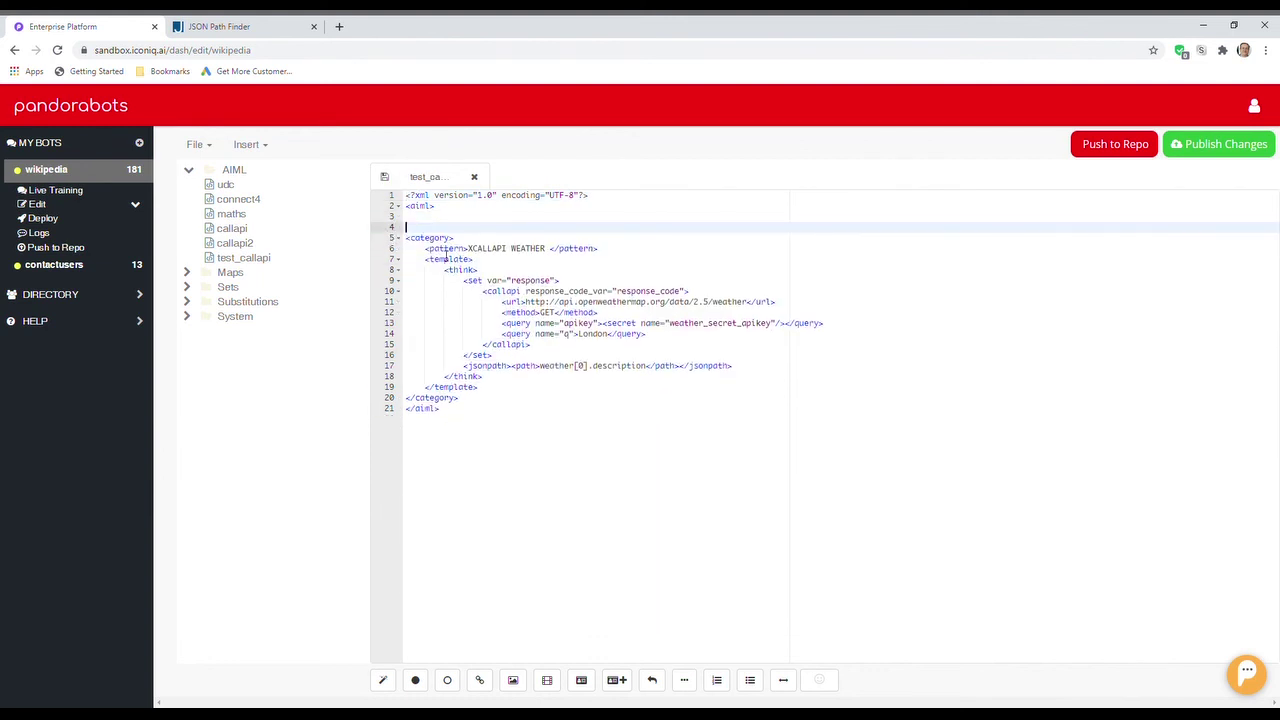
Step: Add a * wildcard to the XCALLAPI WEATHER pattern and replace London in the q query with <star/>
{"action": "left_click", "coordinate": [550, 249]}
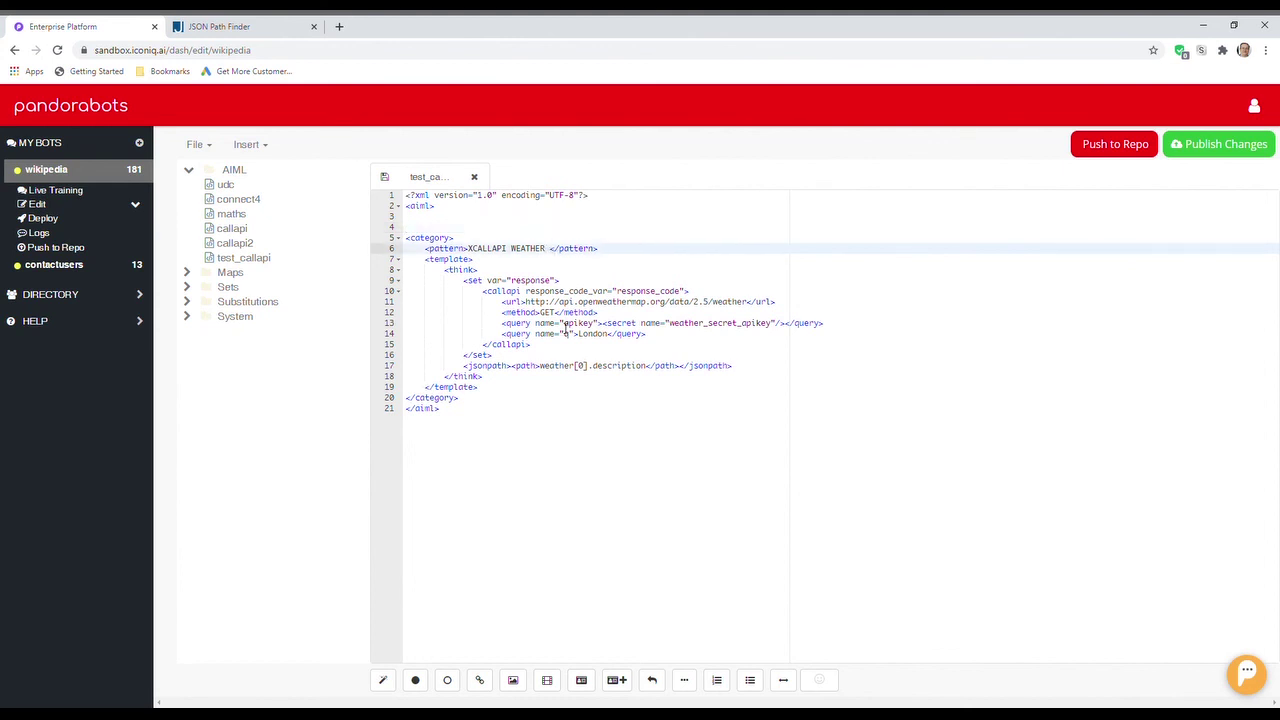
{"action": "type", "text": "*"}
{"action": "left_click_drag", "start_coordinate": [579, 335], "coordinate": [611, 335]}
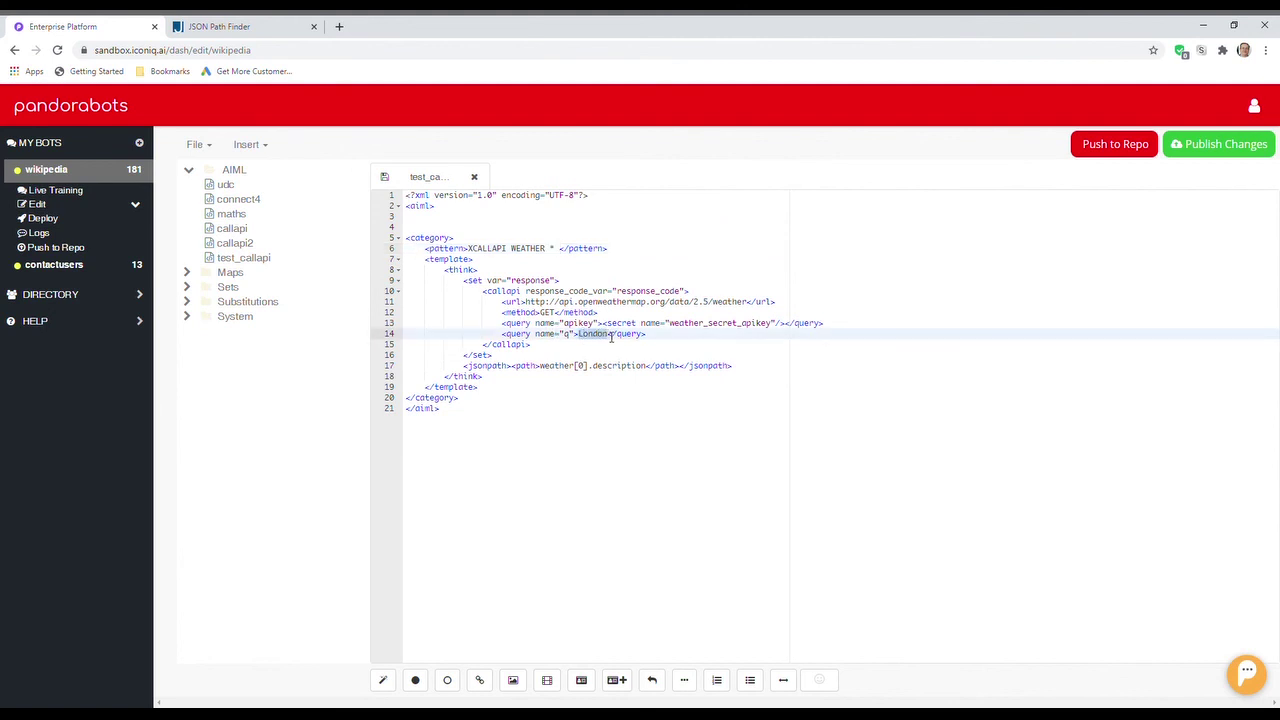
{"action": "type", "text": "<star/>"}
Step: Add two blank lines before the closing aiml tag and insert <get var="response"/> after the path in the jsonpath element
{"action": "left_click", "coordinate": [406, 408]}
{"action": "key", "text": "Return"}
{"action": "key", "text": "Return"}
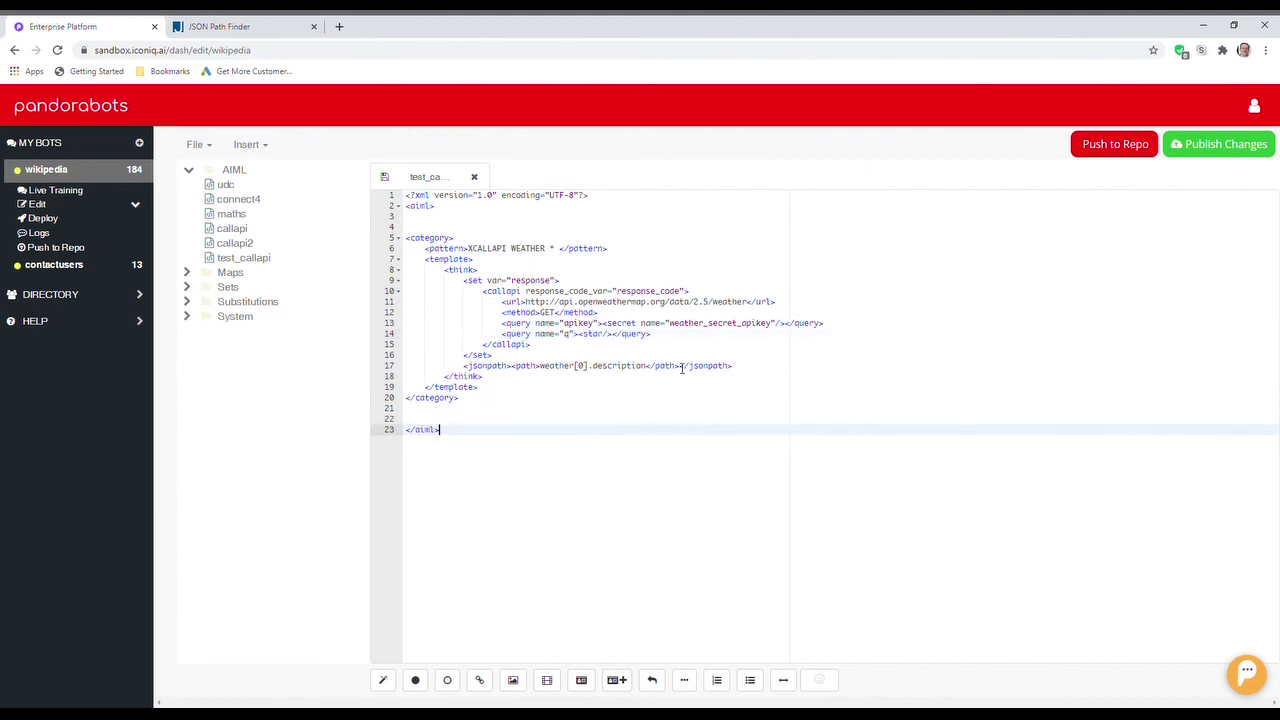
{"action": "left_click", "coordinate": [682, 366]}
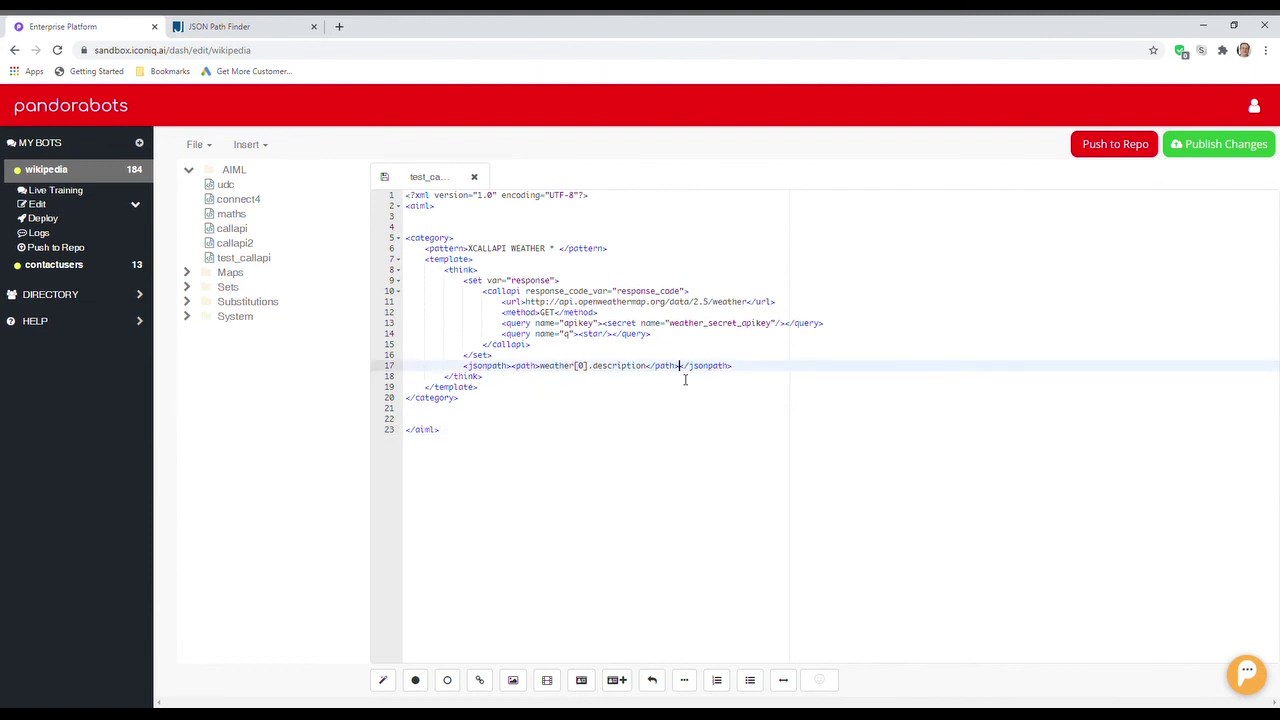
{"action": "type", "text": "<get var=\"response\"/><"}
Step: Insert the ready-made callapi template code, with its response_code condition, on a new line below the weather category
{"action": "left_click", "coordinate": [476, 401]}
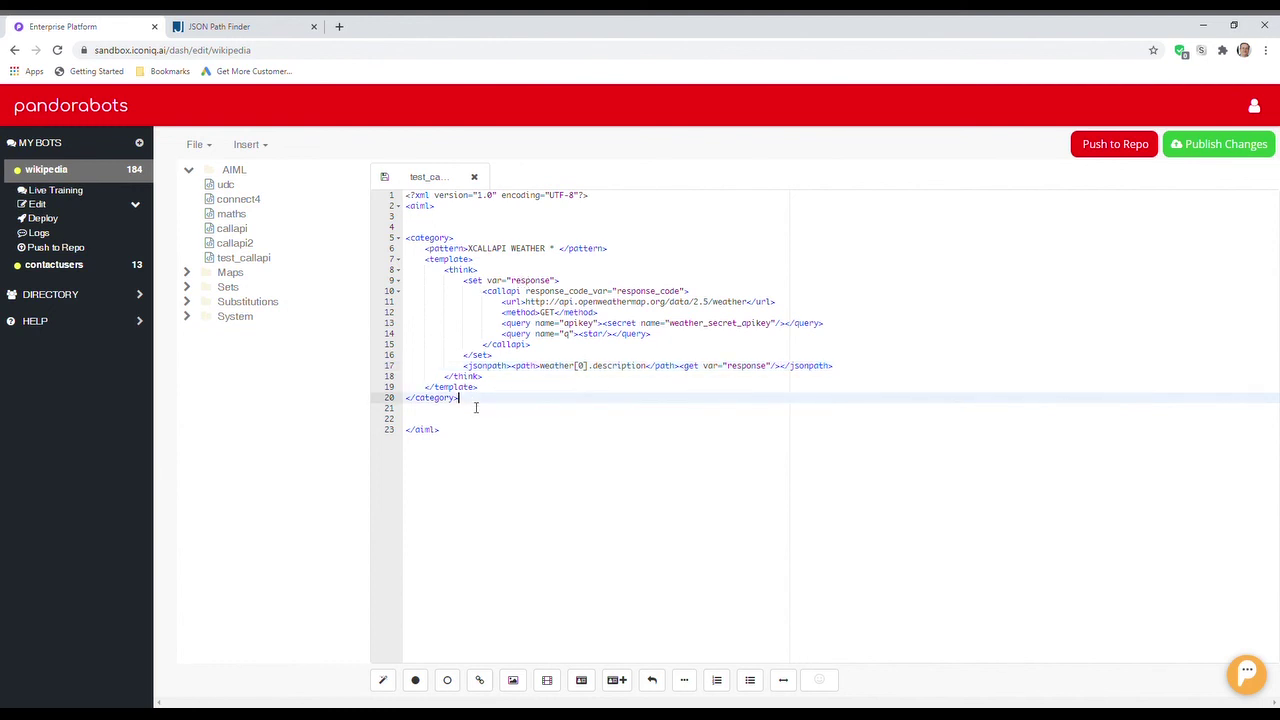
{"action": "key", "text": "Return"}
{"action": "key", "text": "Return"}
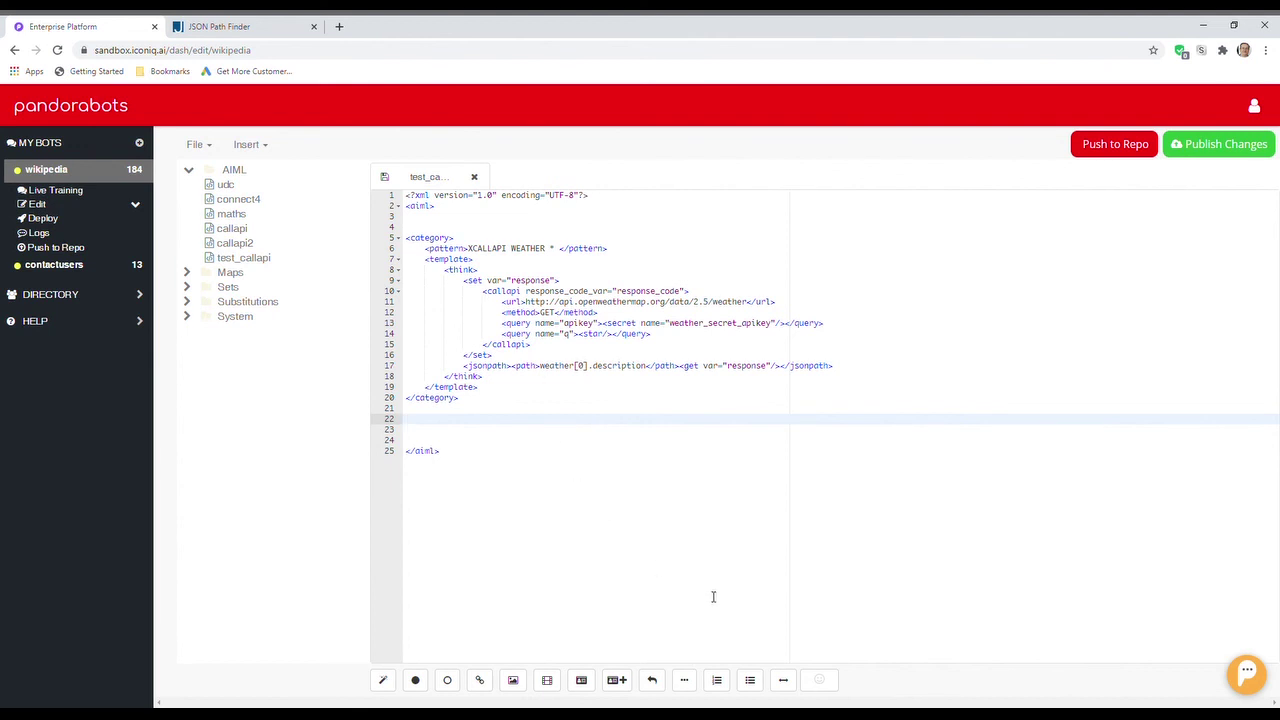
{"action": "left_click", "coordinate": [786, 683]}
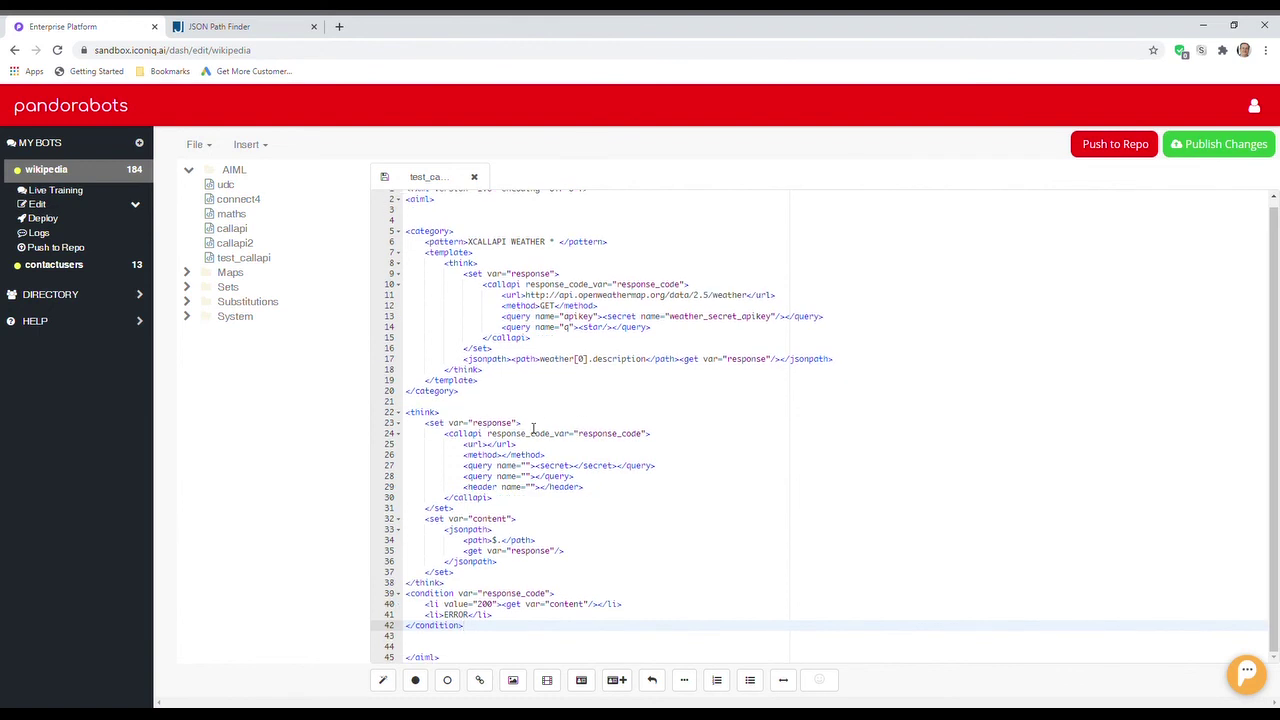